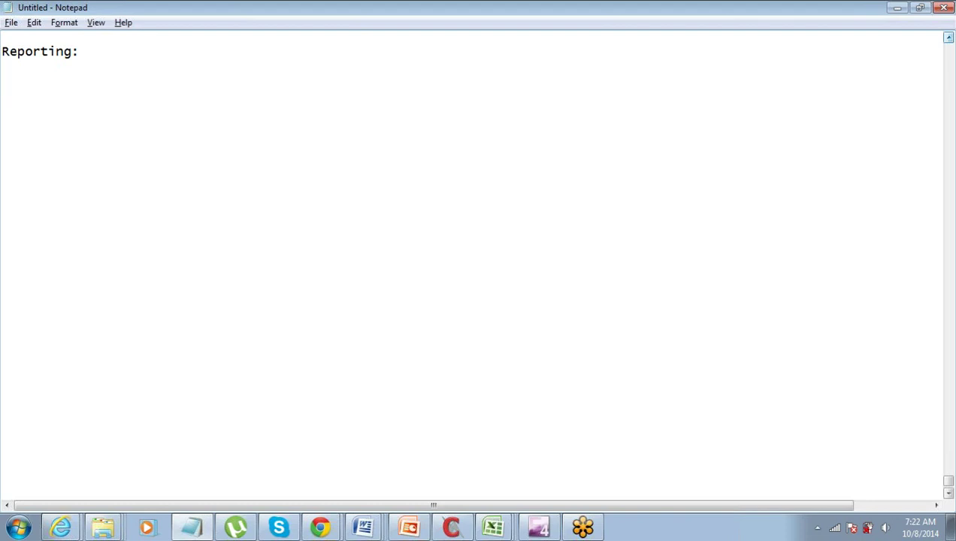
- Write "1> Report Type" as the first numbered item under the Reporting heading
type("Report Type")
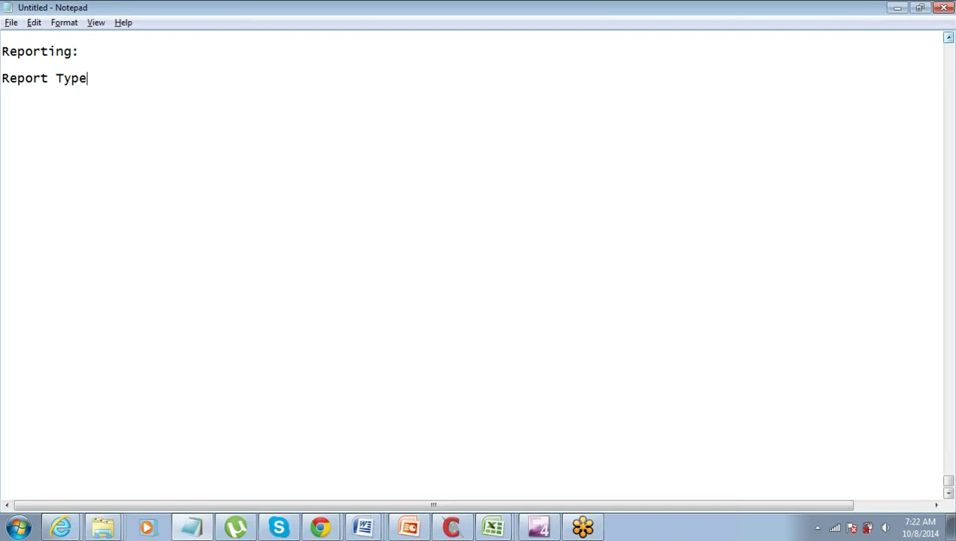
key("ctrl+Left")
key("ctrl+Left")
type("1>")
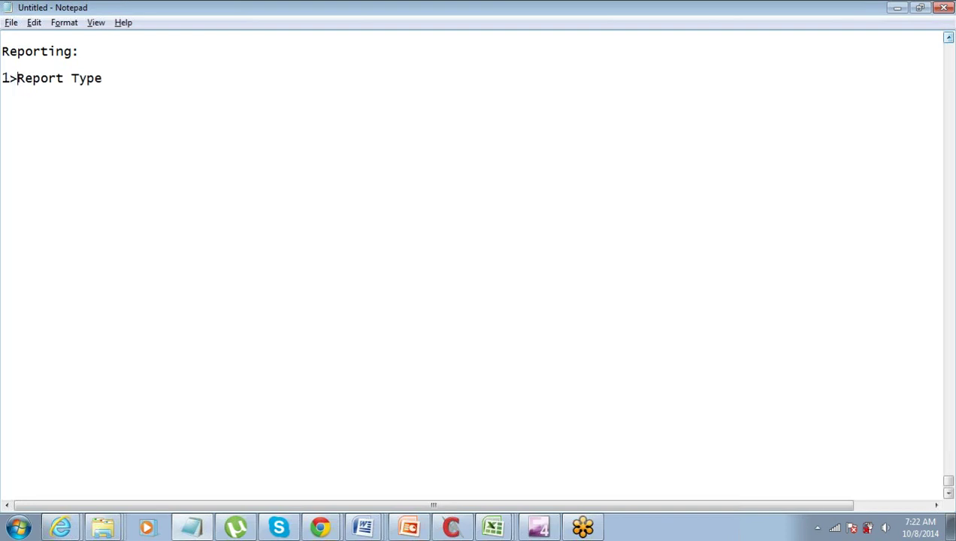
key("End")
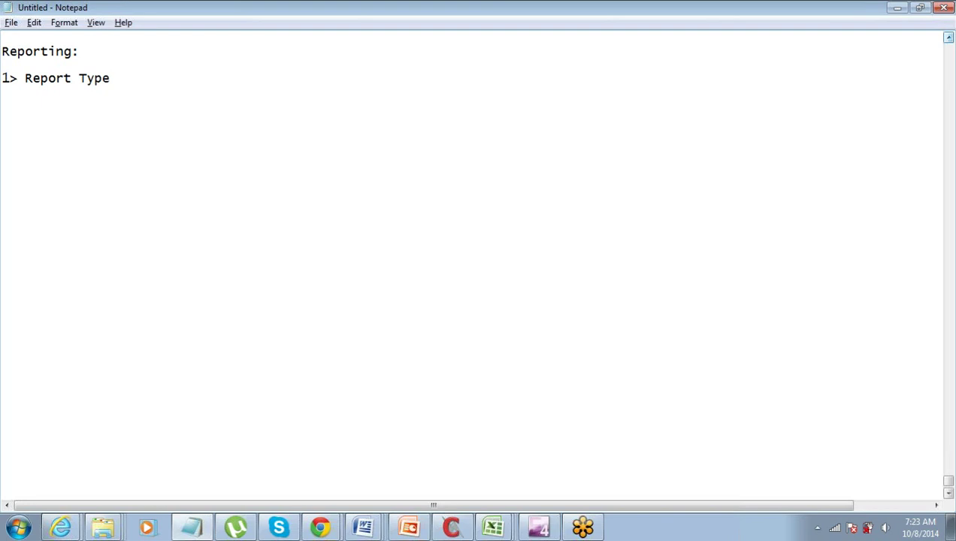
- Add the numbered items "2> Fields", "3> Filters" and "4> Format" on separate lines below Report Type
type("2> Fields")
key("Return")
type("3> ")
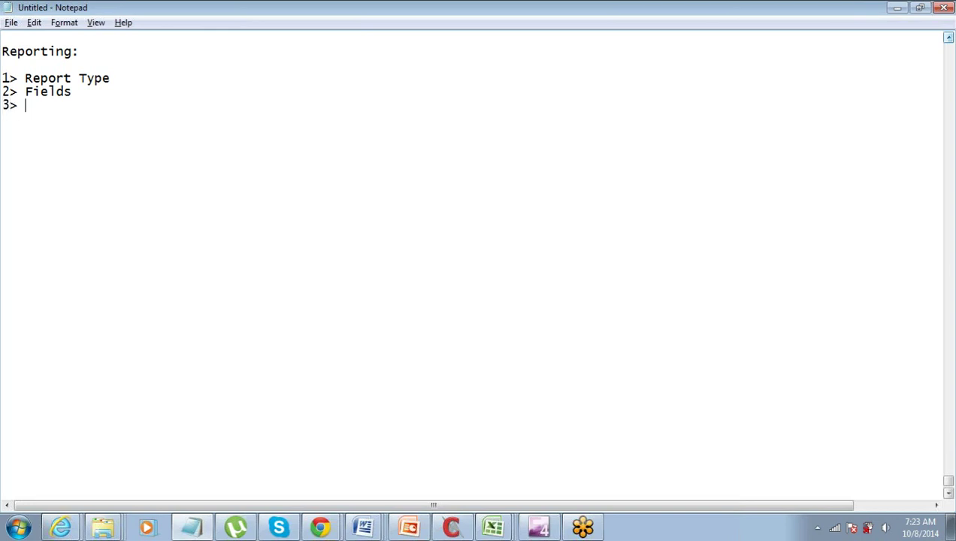
type("Filters")
key("Up")
key("Down")
key("Right")
key("Return")
type("4> Format")
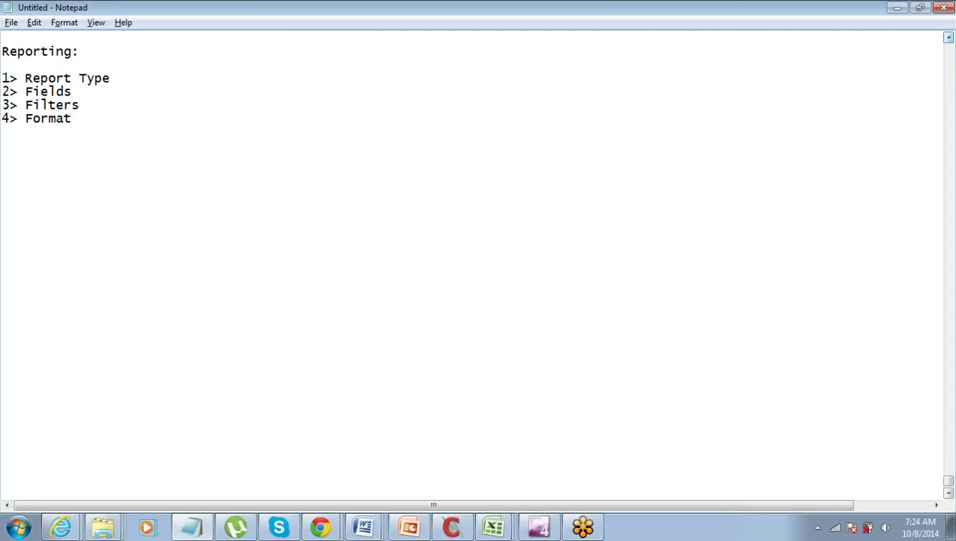
- Add the indented sub-items "i - Tabular" and "ii - SUmmary" under Format
key("Tab")
type("i - 'Tabul")
type("ar")
key("Return")
key("Tab")
type("ii")
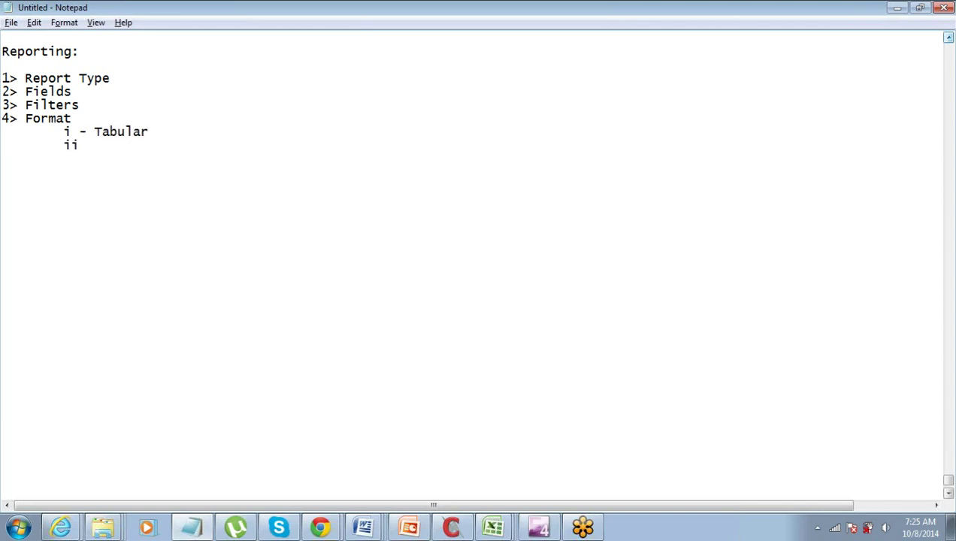
type(" - SUmmary")
- Add the indented sub-items "iii - Matrix" and "iv - Joined" to the Format list
key("Return")
key("Tab")
type("iii - Matrix")
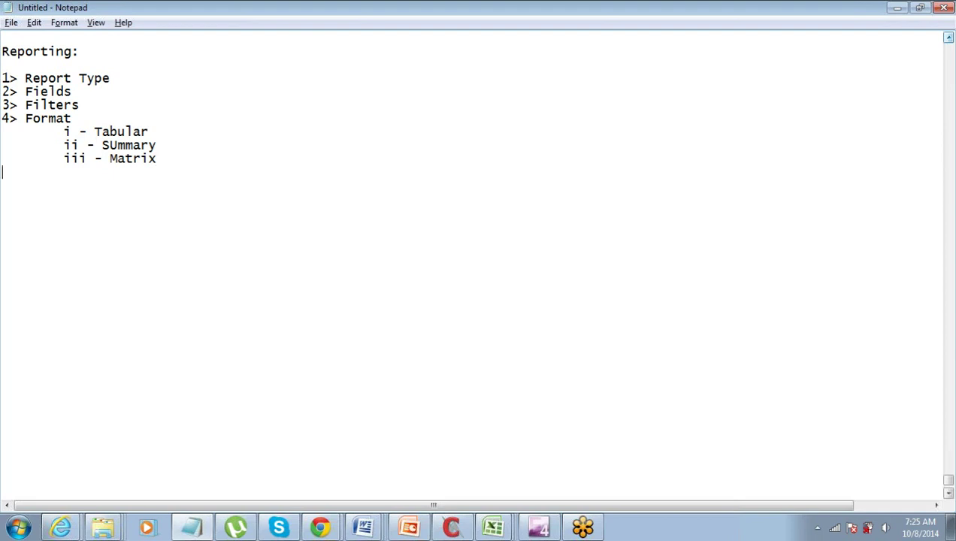
key("Return")
key("Tab")
type("iv - Joined")
- Review the format sub-items, highlighting the Summary, Matrix and Joined entries one after another
key("Up")
key("Up")
key("Up")
key("Left")
key("Left")
key("Left")
key("Left")
key("Left")
key("Left")
key("Left")
key("Down")
key("Right")
key("Up")
key("Up")
key("Right")
left_click_drag(142, 132, 159, 144)
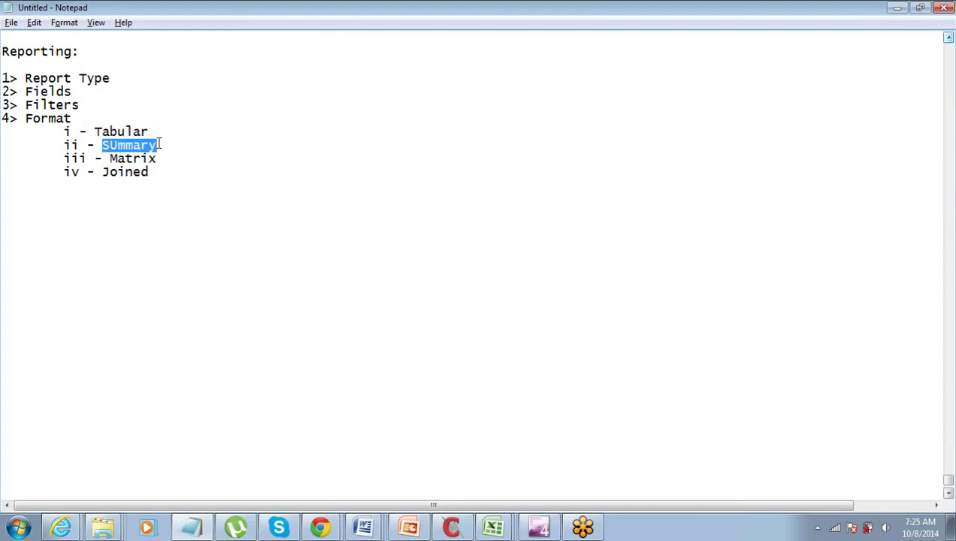
left_click_drag(157, 158, 111, 158)
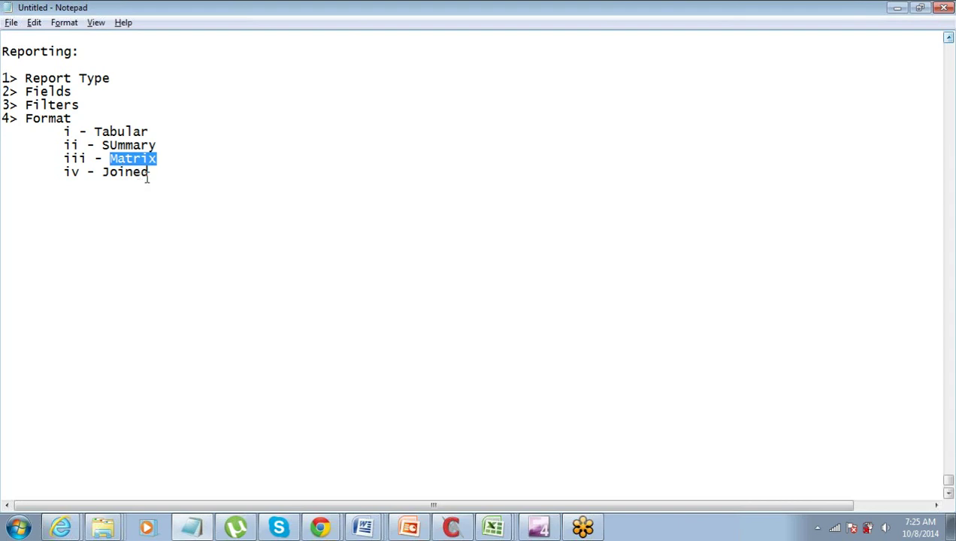
left_click_drag(150, 173, 103, 166)
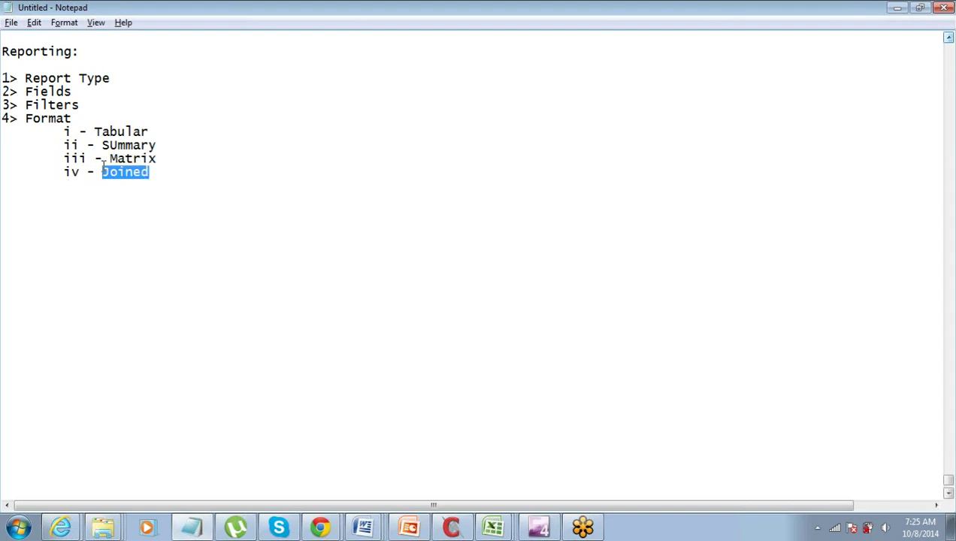
left_click(2, 185)
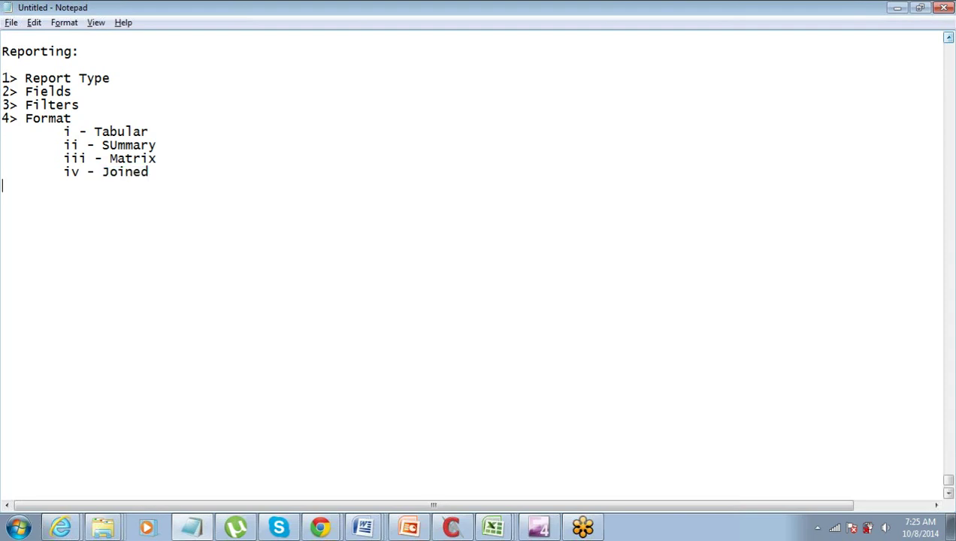
- Review numbered items 1 to 4 by highlighting each line in turn, from Report Type to Format
key("Up")
key("Up")
key("Up")
key("Up")
key("Up")
key("Up")
key("Up")
key("Up")
key("shift+Down")
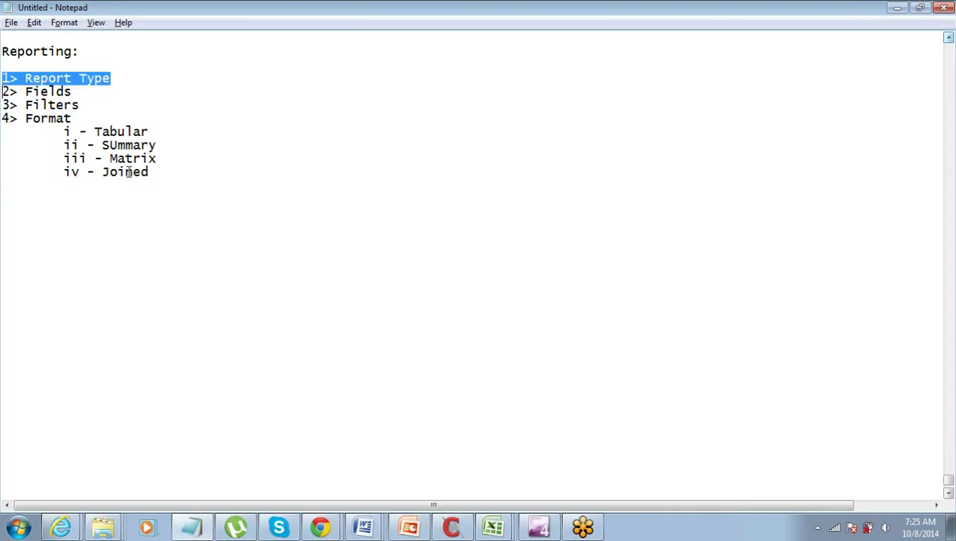
key("Right")
key("shift+Down")
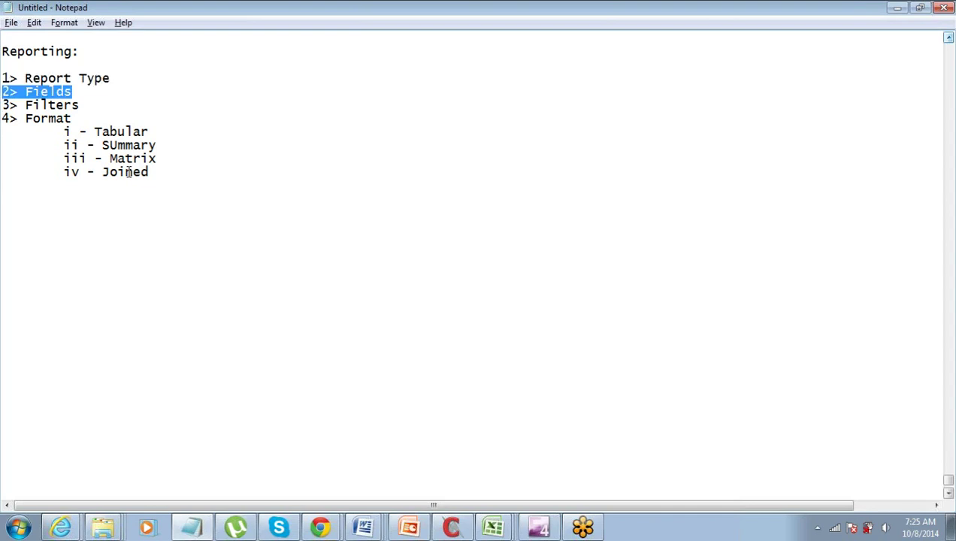
key("Right")
key("shift+Down")
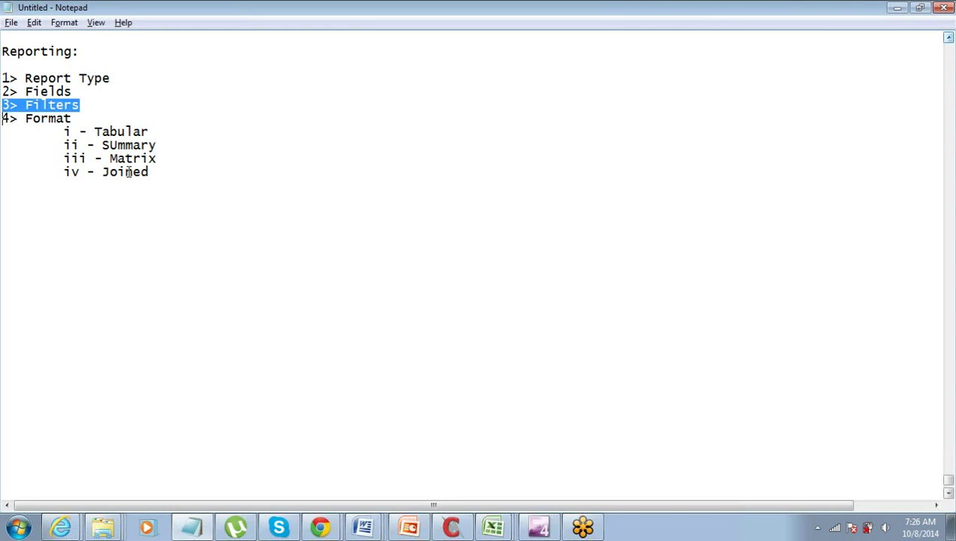
key("Right")
key("shift+Down")
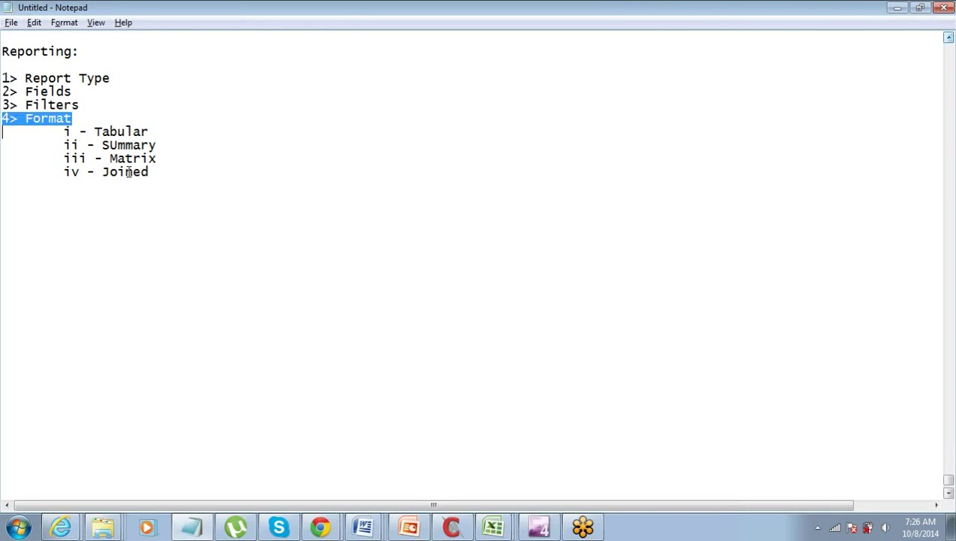
- Add "5> What to do with Report" on a new line below the Joined sub-item
key("Down")
key("Down")
key("Down")
key("Down")
key("Down")
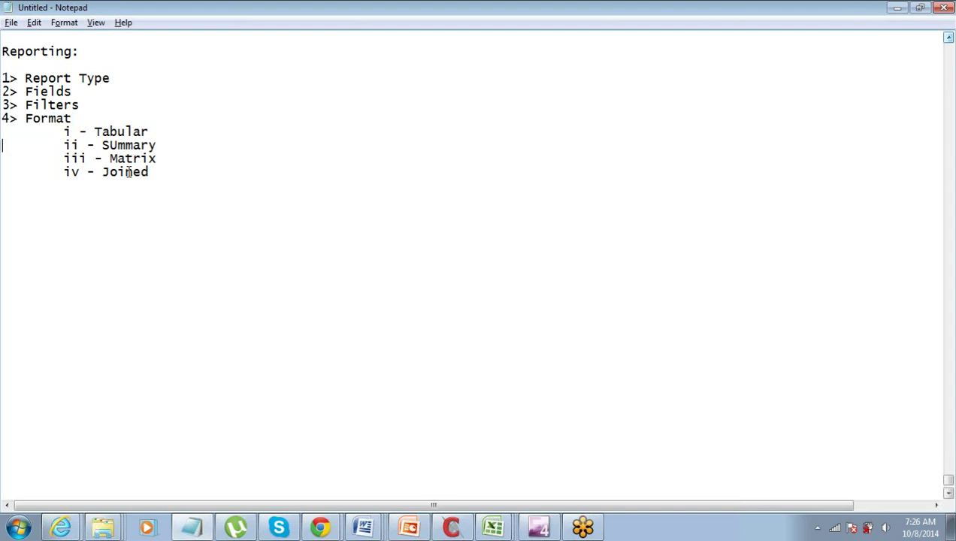
key("Up")
type("5>")
type("What to do")
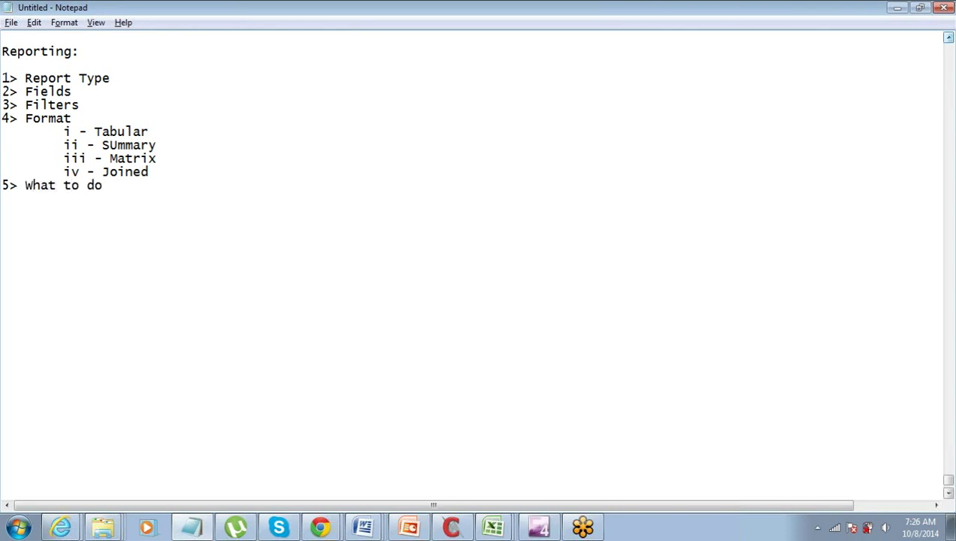
type(" with Report")
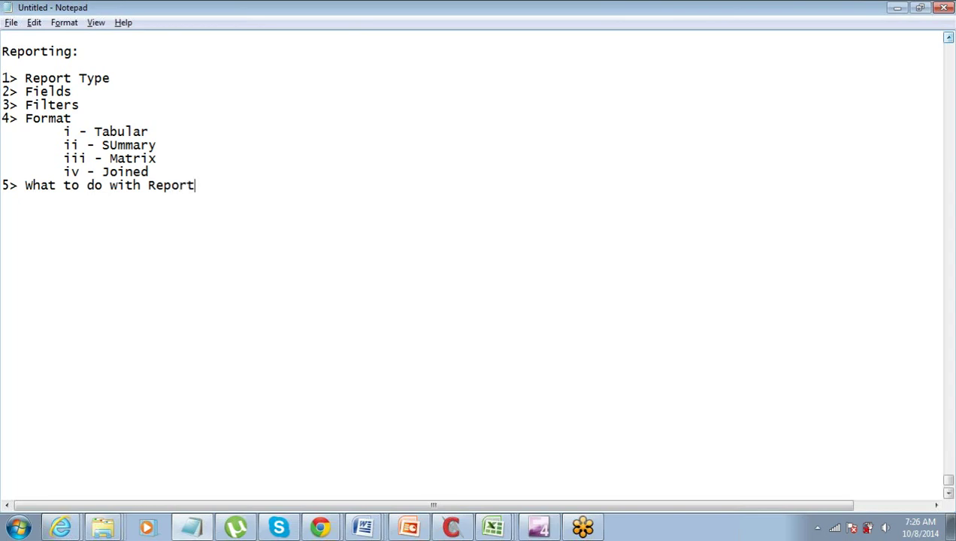
- Add the indented sub-items "i - Print" and "ii - Export (CSV / XLS)" under item 5
key("Up")
left_click_drag(175, 172, 2, 84)
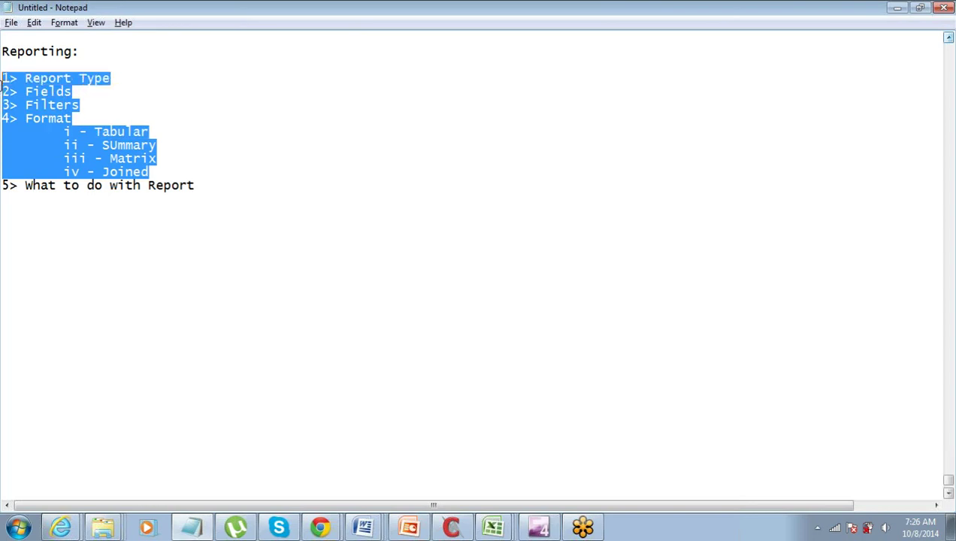
left_click(199, 184)
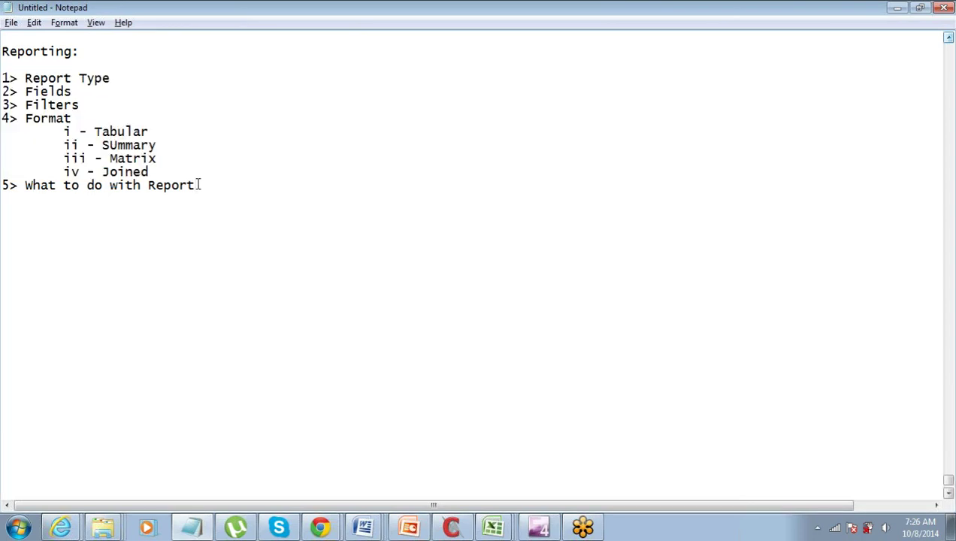
key("Return")
key("Tab")
type("i - Print")
key("Return")
key("Tab")
type("ii")
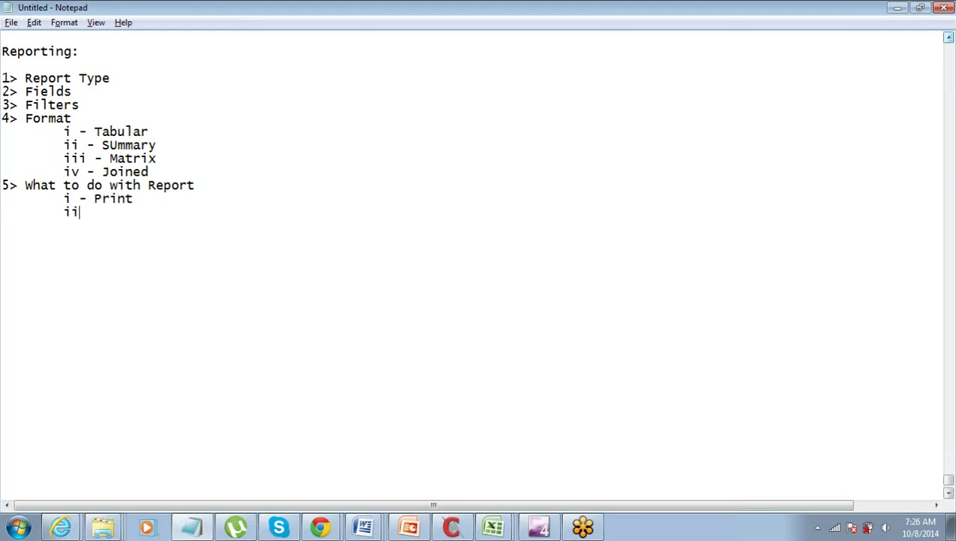
type(" - Export (CSV ")
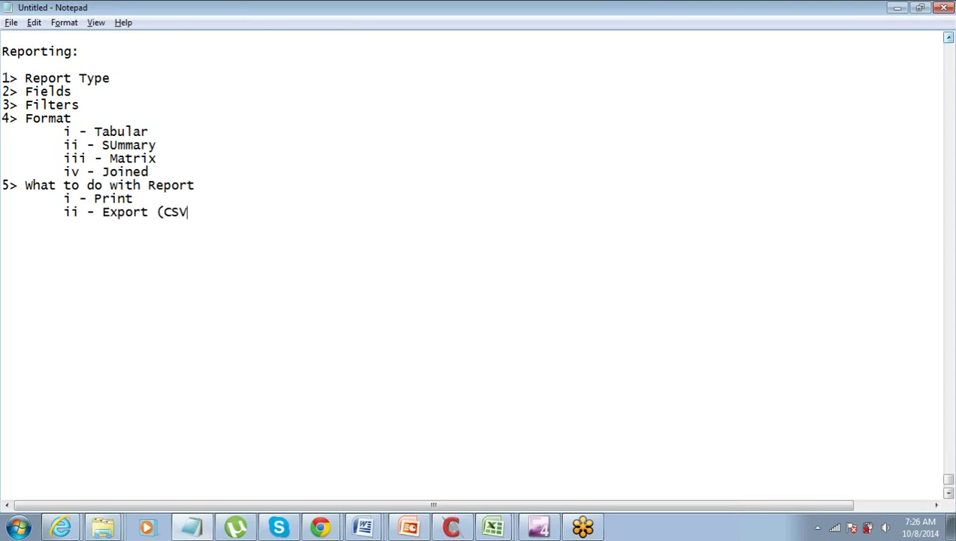
type("/ XLS)")
- Add the indented sub-items "iii - Save Report" and "iv - Schedule Report" below the Export entry
key("Return")
key("Tab")
type("iii -")
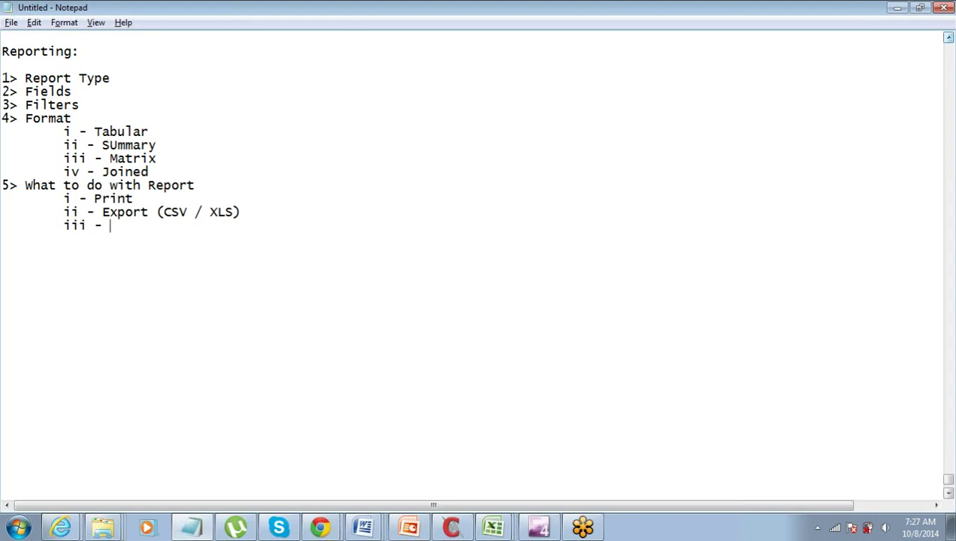
type("Save Report")
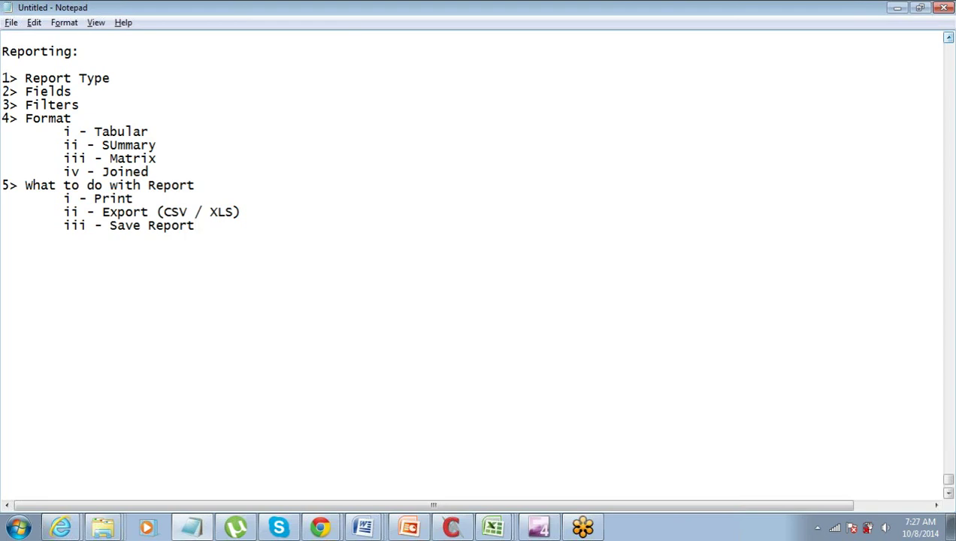
key("Return")
key("Tab")
type("iv - Schedule")
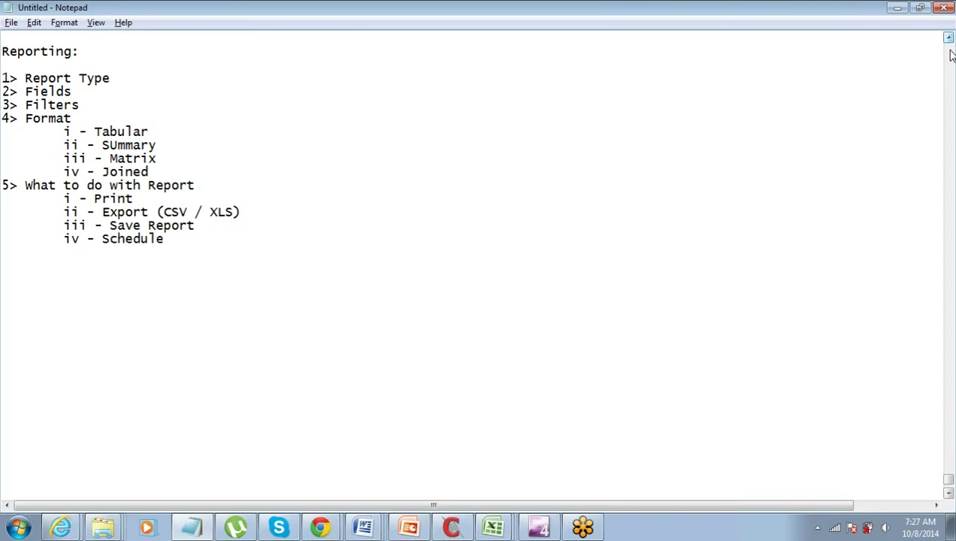
left_click(187, 237)
type("Report")
left_click(947, 46)
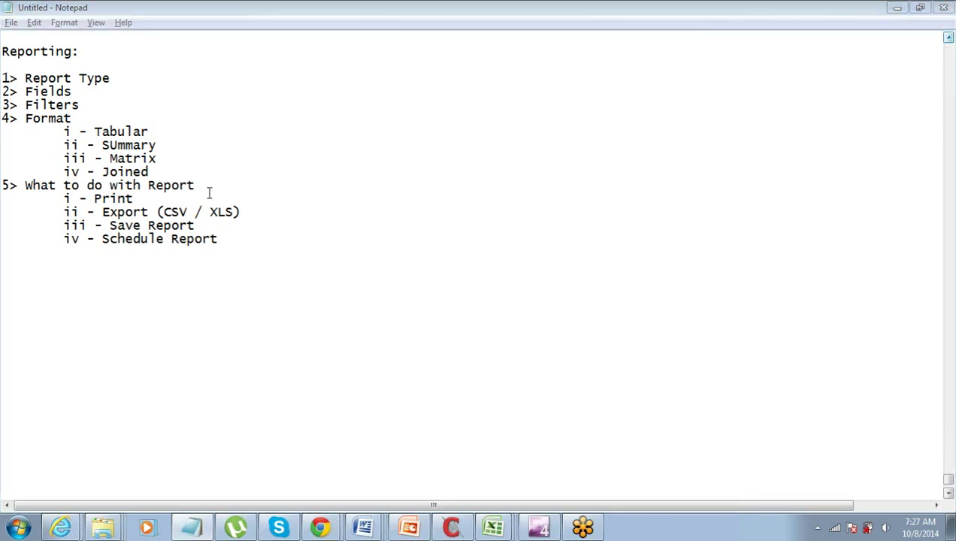
- Review the sub-items of What to do with Report and their place in the numbered outline by highlighting them
left_click_drag(65, 199, 218, 234)
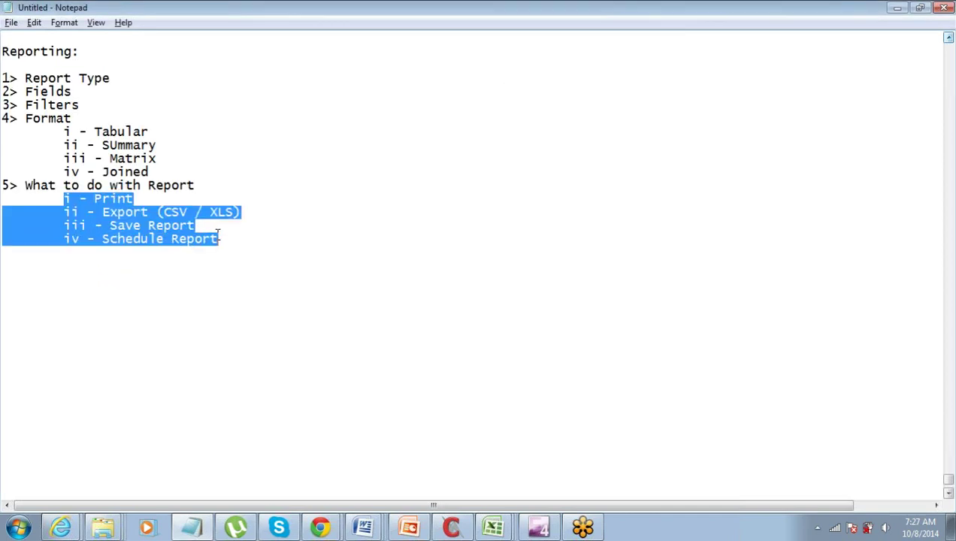
left_click(96, 198)
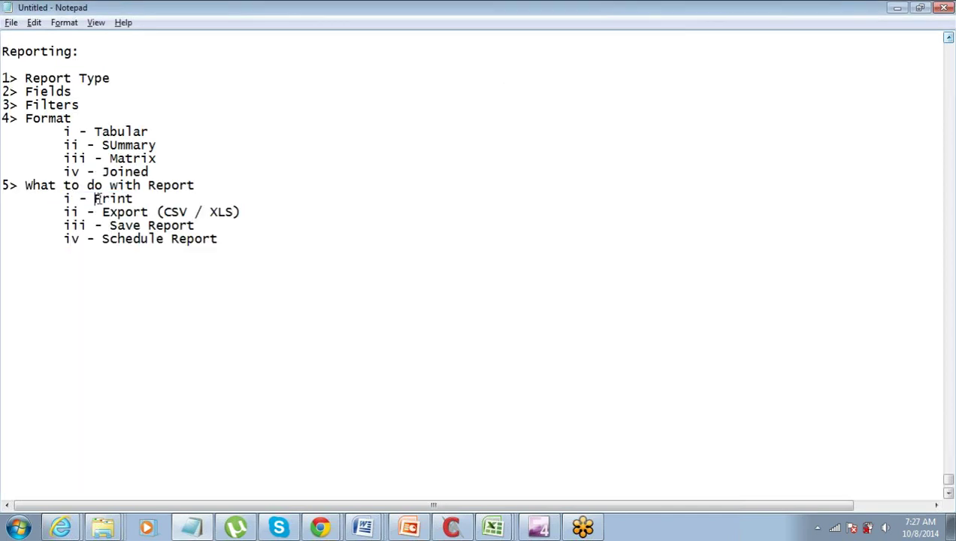
left_click(118, 239)
left_click_drag(238, 237, 33, 118)
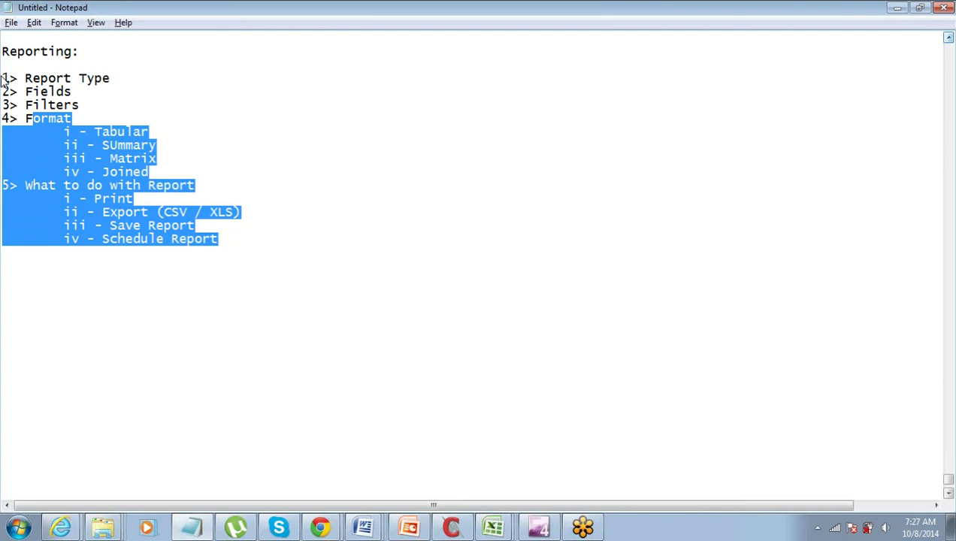
left_click_drag(3, 78, 217, 203)
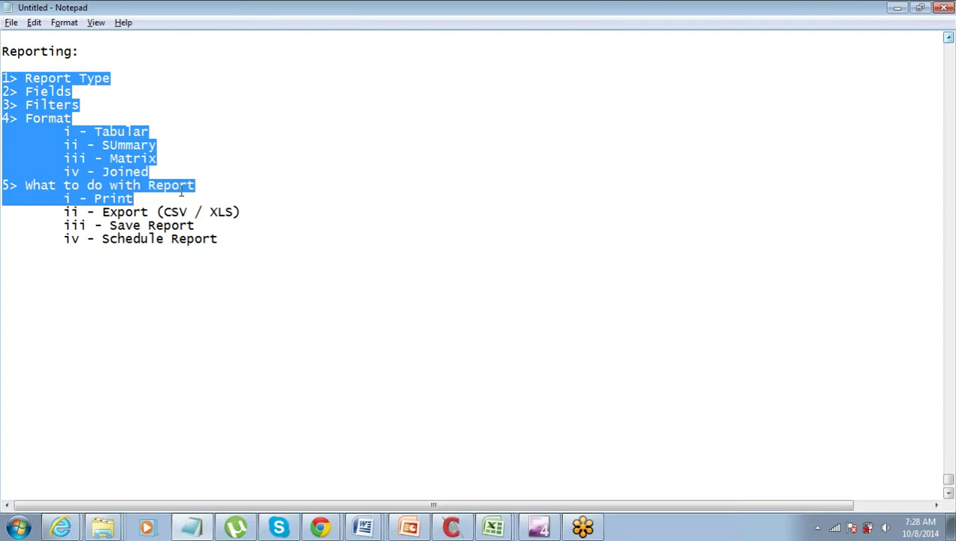
left_click(180, 193)
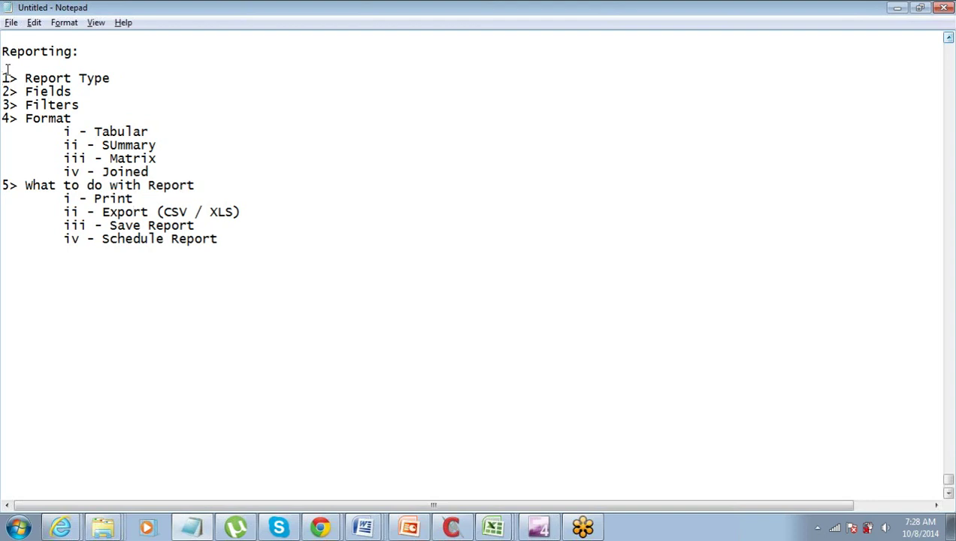
- Go through the whole outline from Report Type to Schedule Report, highlighting it line by line
key("shift+Down")
key("shift+Down")
key("shift+Down")
key("shift+Down")
key("shift+Down")
key("shift+Down")
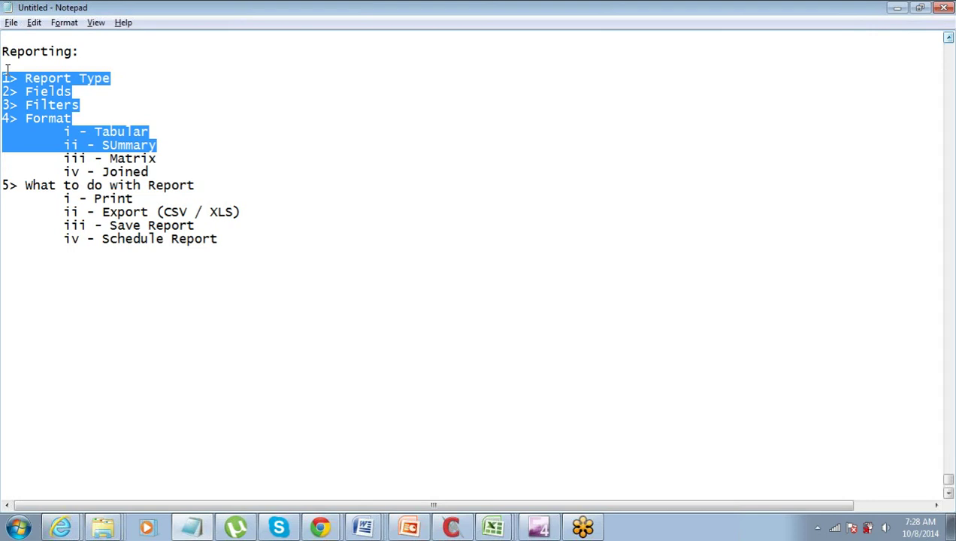
key("shift+Down")
key("shift+Down")
key("shift+Down")
key("shift+Down")
key("shift+Down")
key("shift+Down")
key("shift+Down")
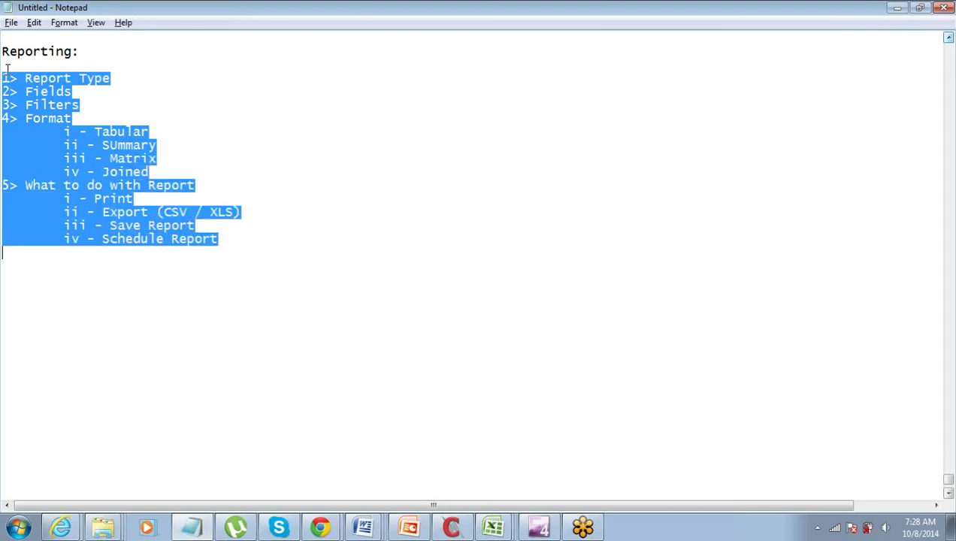
key("Up")
key("Up")
key("Up")
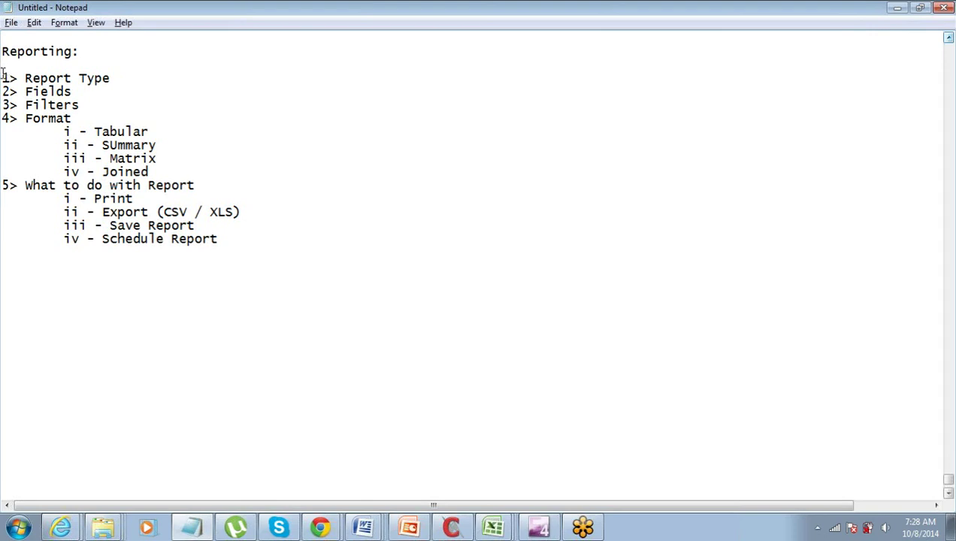
left_click_drag(3, 78, 187, 238)
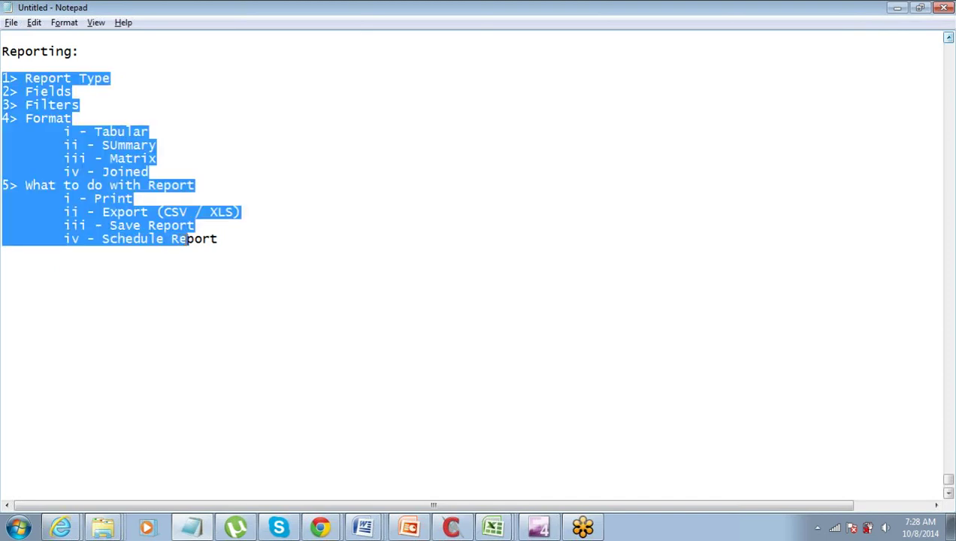
- Switch to Salesforce in Chrome, change to the Sales app and start creating a new report
left_click(251, 239)
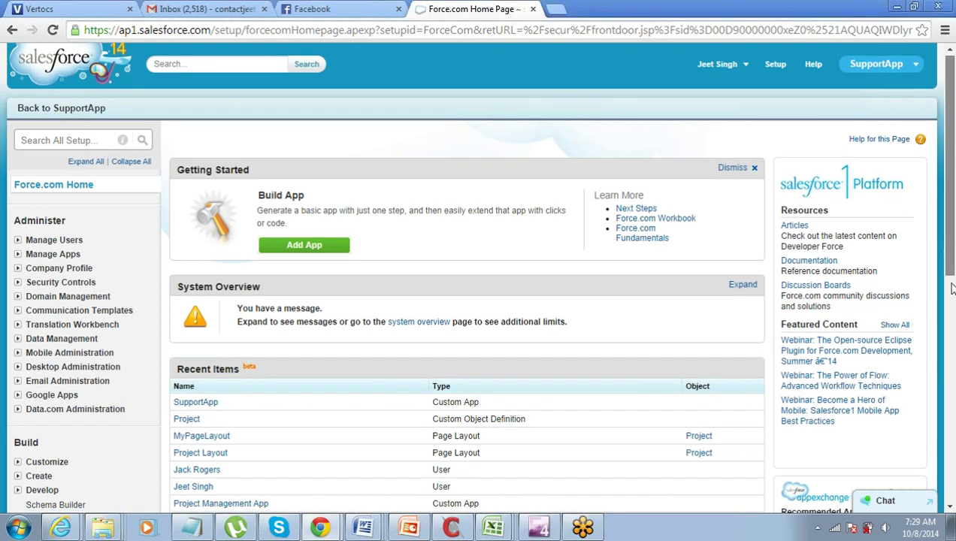
mouse_move(950, 225)
left_mouse_down()
mouse_move(953, 421)
mouse_move(951, 218)
left_mouse_up()
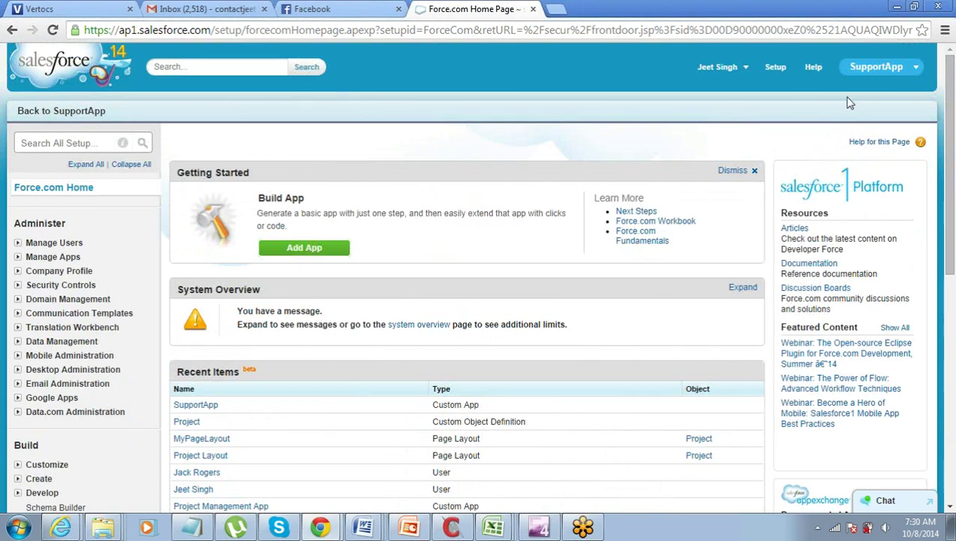
left_click(881, 72)
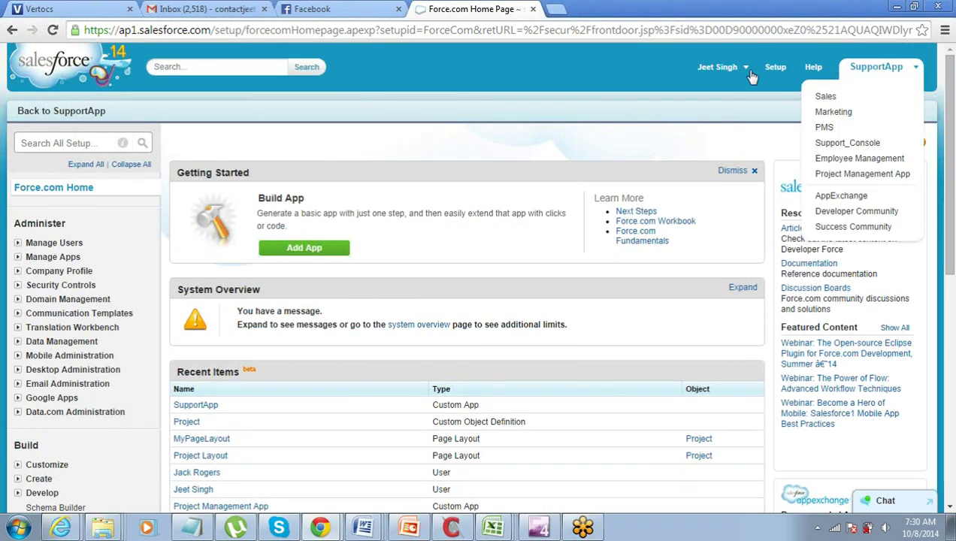
left_click(862, 112)
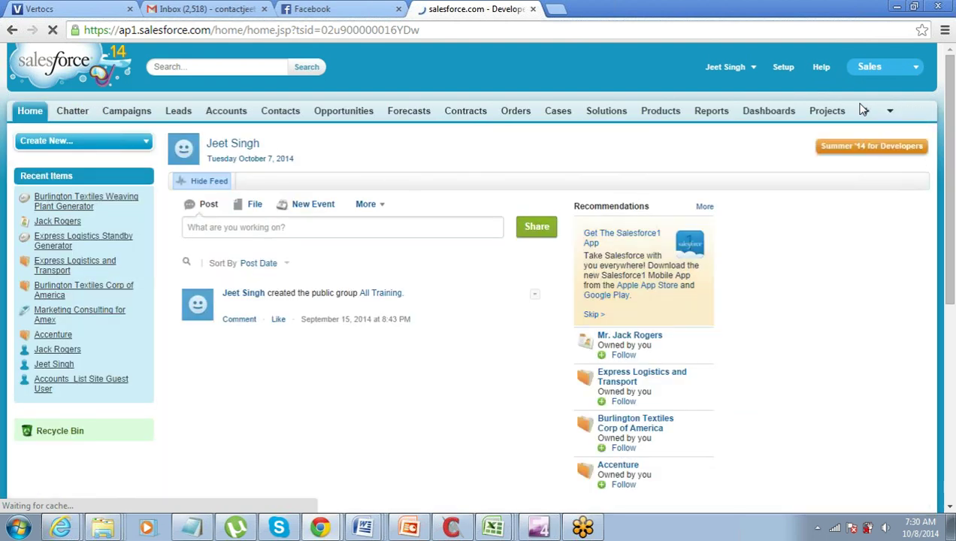
left_click(712, 111)
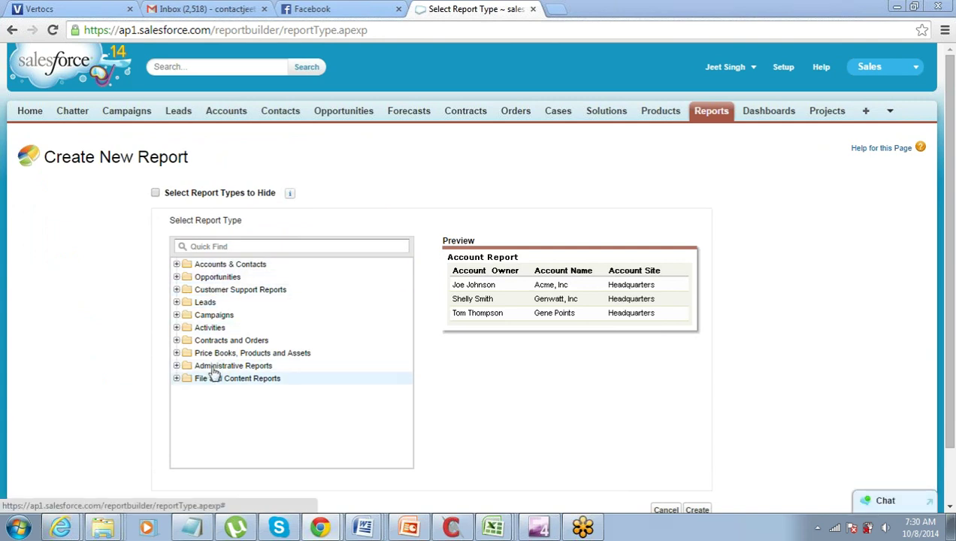
- Create the report with the Accounts report type from the Accounts & Contacts folder, after comparing it with Contacts & Accounts
left_click(178, 266)
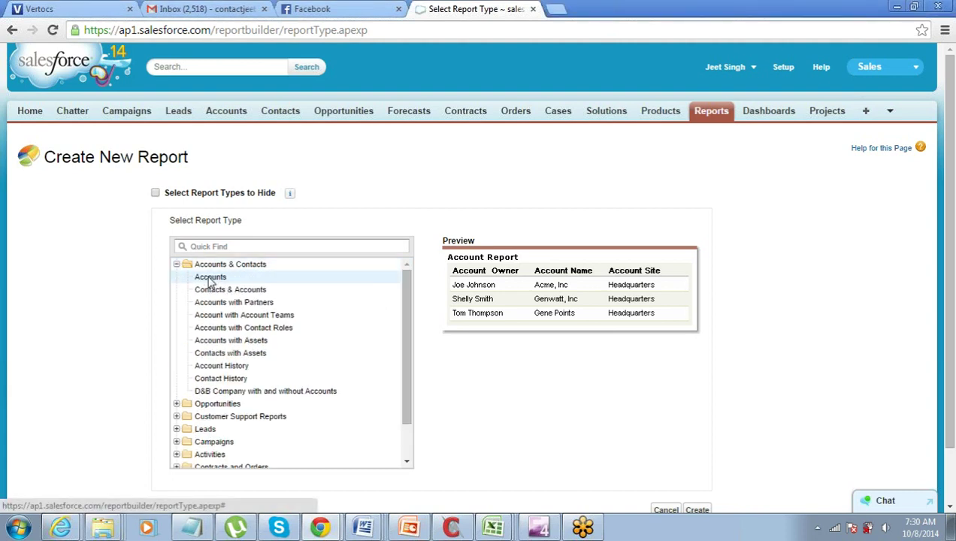
left_click(211, 280)
left_click(229, 293)
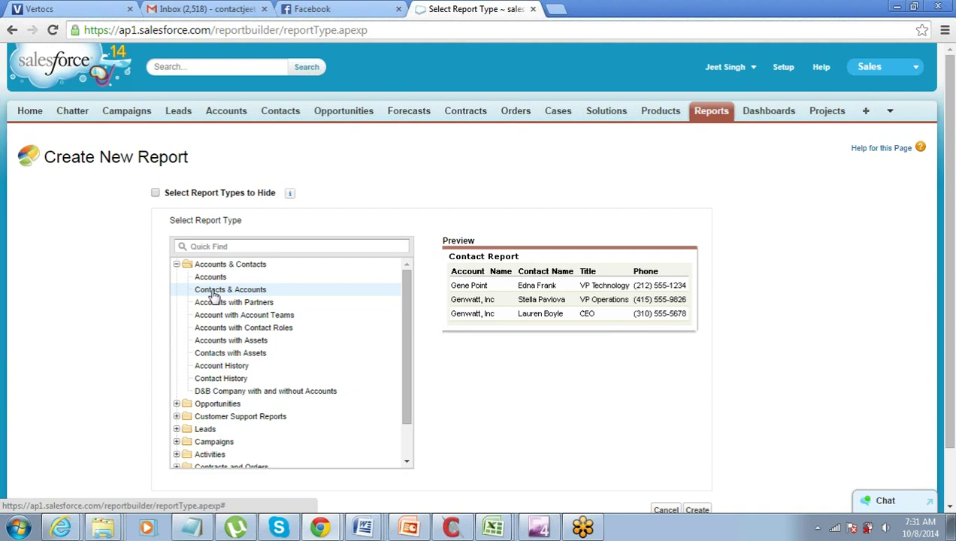
left_click(213, 280)
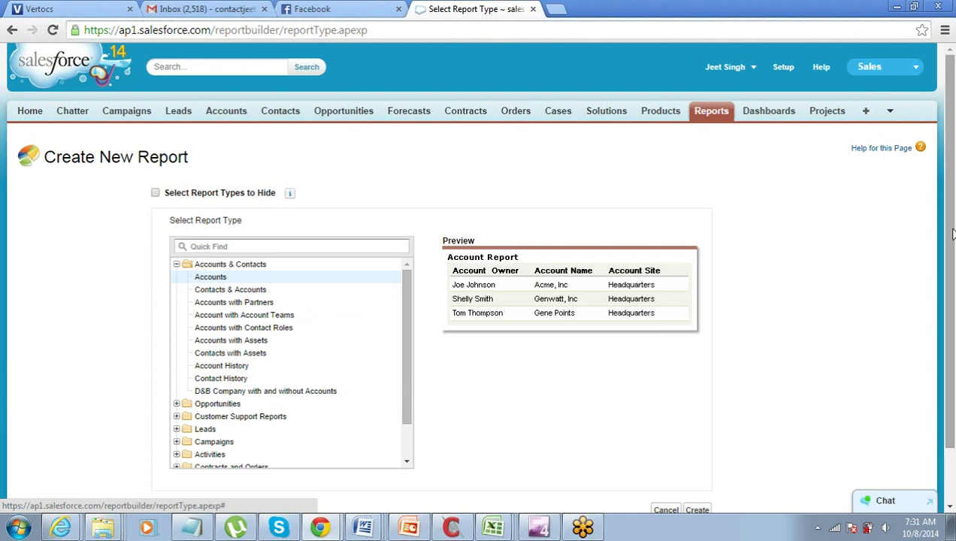
left_click_drag(952, 234, 951, 361)
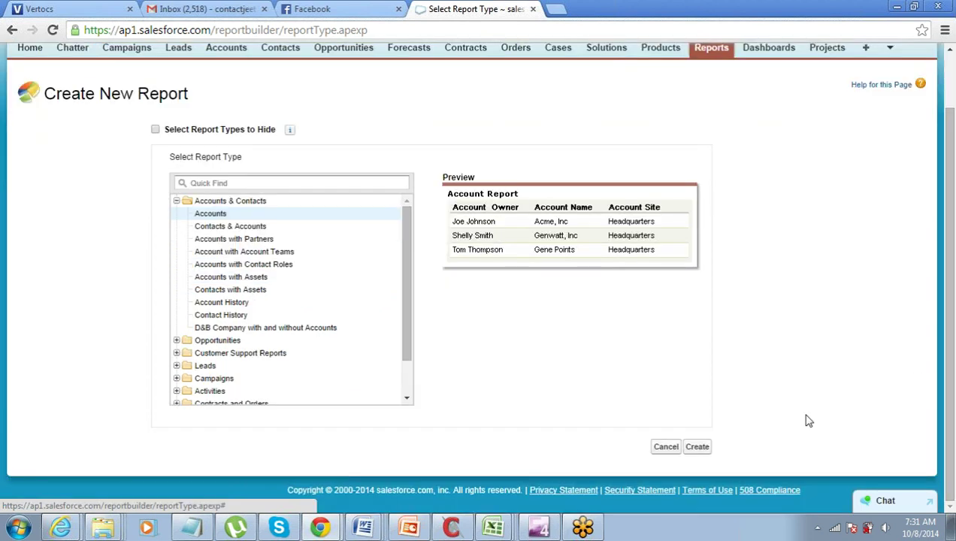
left_click(698, 449)
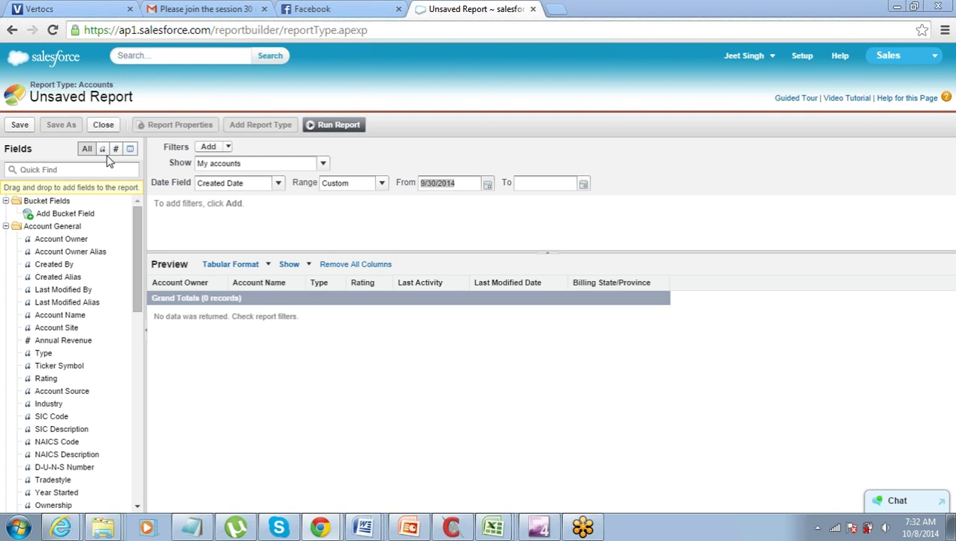
- Review the Fields and Filters items of the Notepad outline by highlighting them, and return to the unsaved report in Chrome
left_click_drag(139, 216, 139, 212)
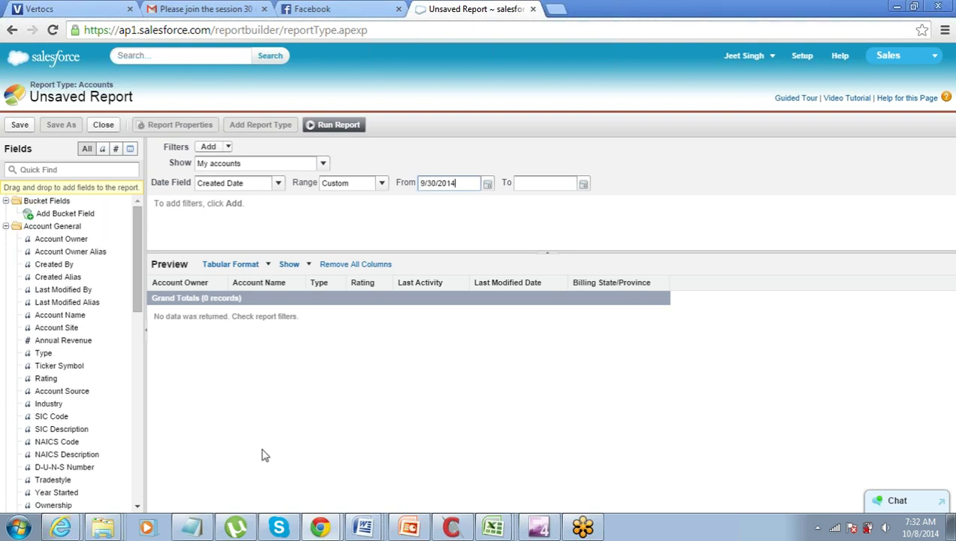
left_click(192, 528)
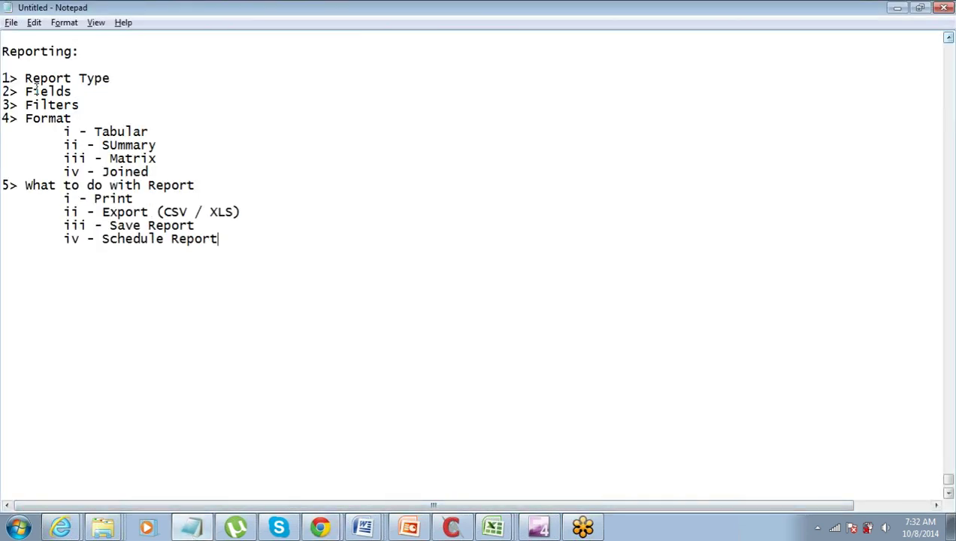
left_click_drag(27, 93, 78, 107)
left_click(76, 95)
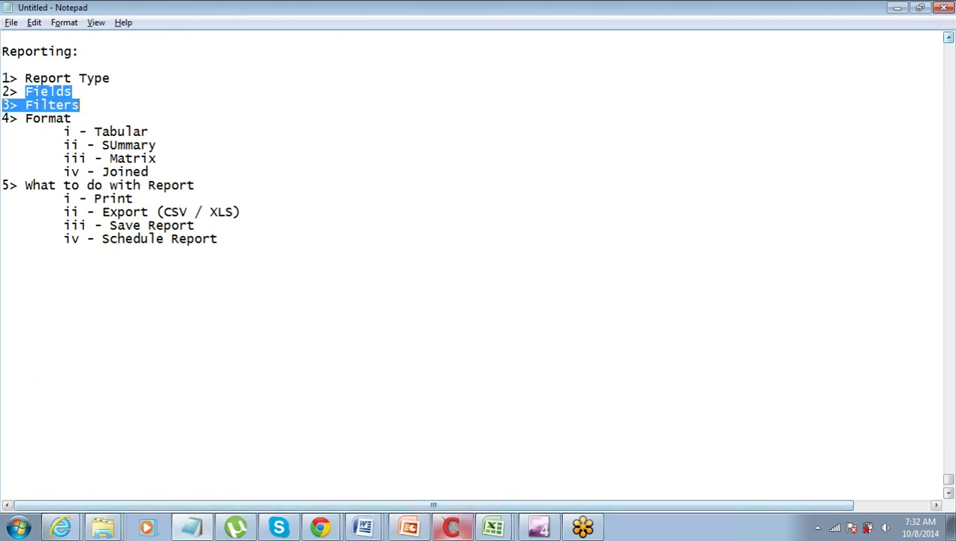
mouse_move(588, 530)
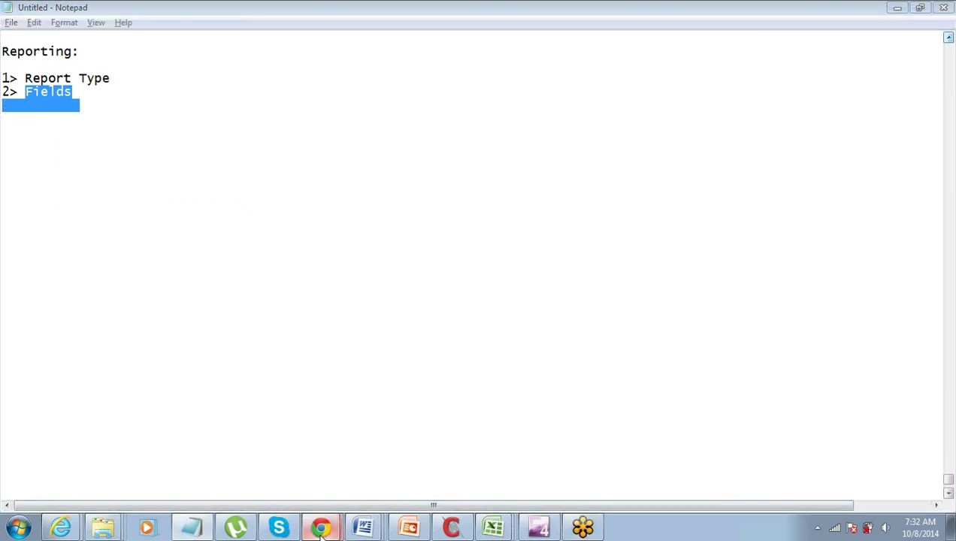
mouse_move(320, 529)
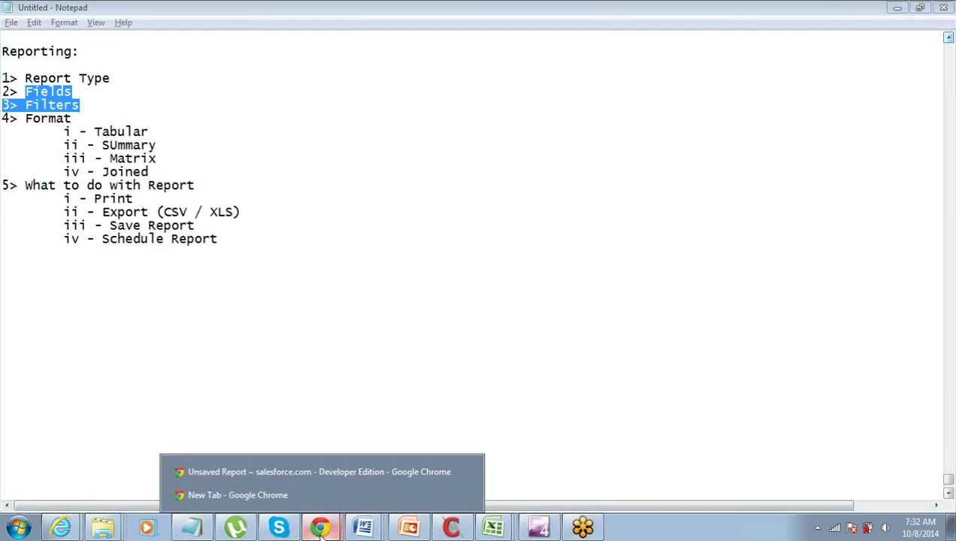
left_click(315, 472)
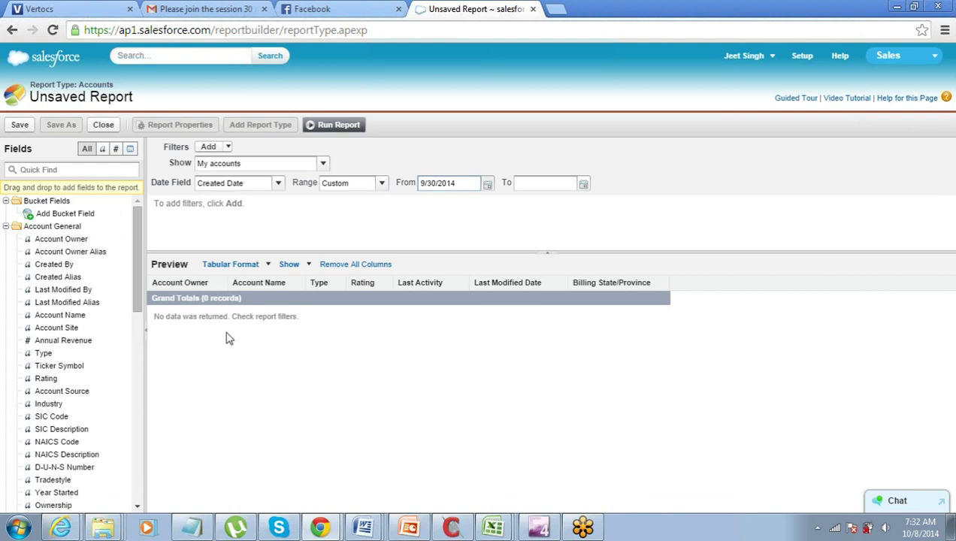
- Remove the Billing State/Province and Account Owner columns from the report preview
mouse_move(133, 219)
left_mouse_down()
mouse_move(136, 259)
mouse_move(137, 201)
left_mouse_up()
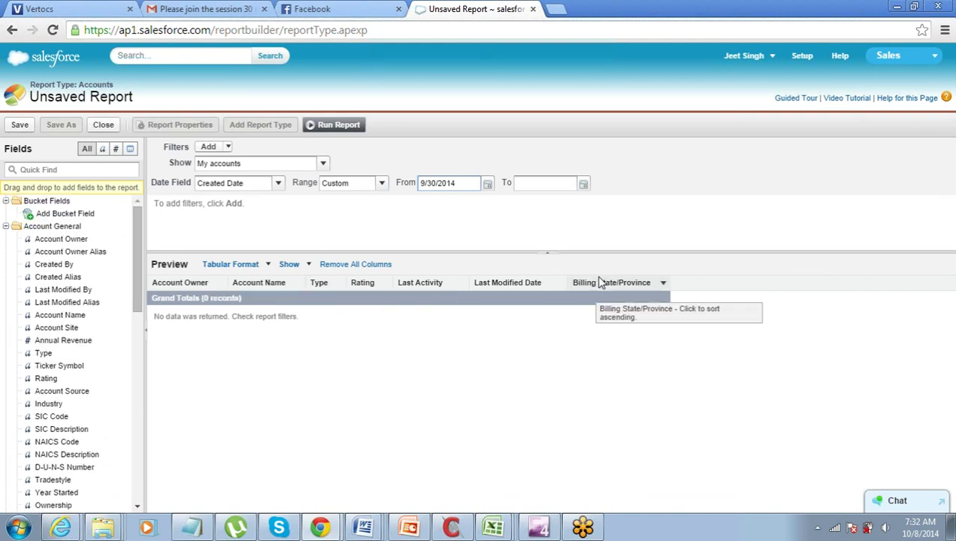
left_click_drag(594, 281, 136, 403)
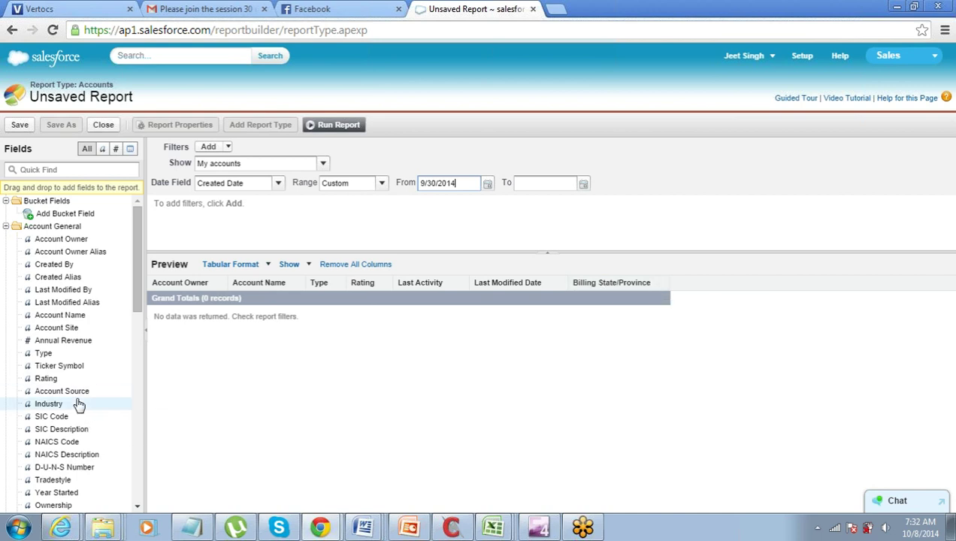
left_click_drag(173, 284, 84, 317)
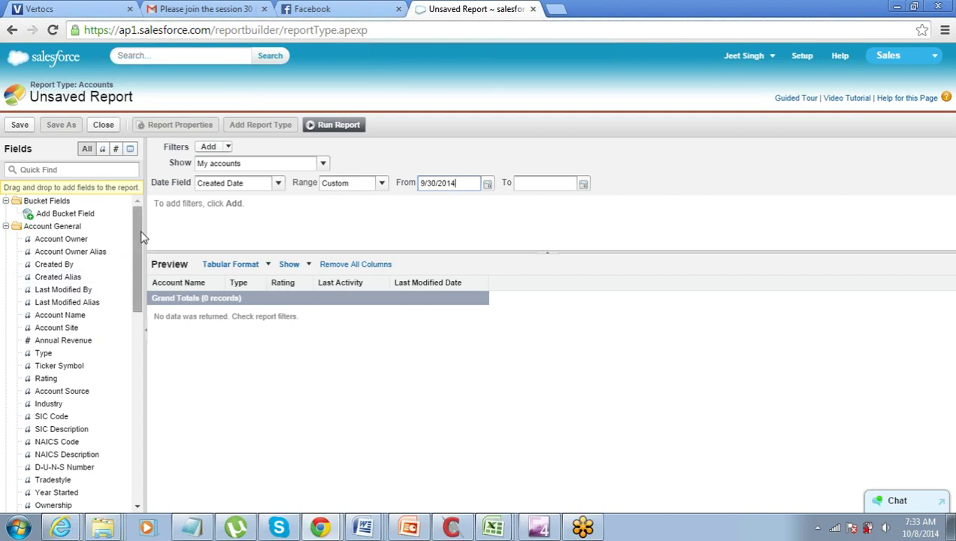
- Clear all columns from the report and add Account Name and Type as its columns
mouse_move(141, 233)
left_mouse_down()
mouse_move(141, 365)
mouse_move(142, 214)
left_mouse_up()
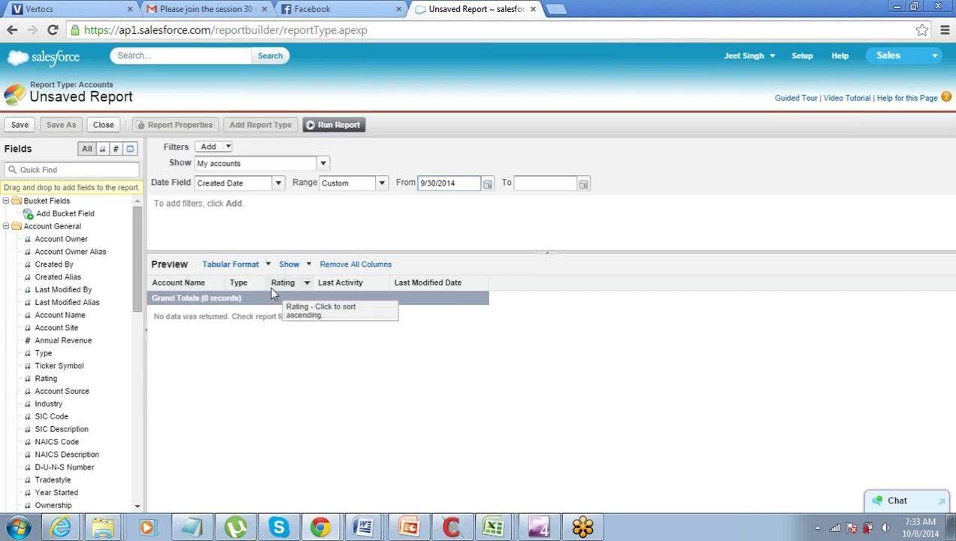
left_click(348, 267)
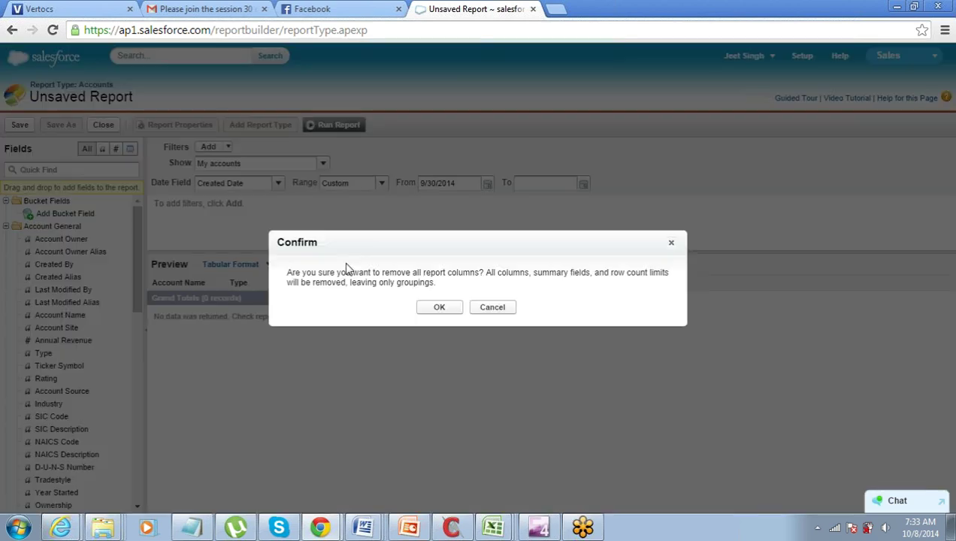
left_click(440, 307)
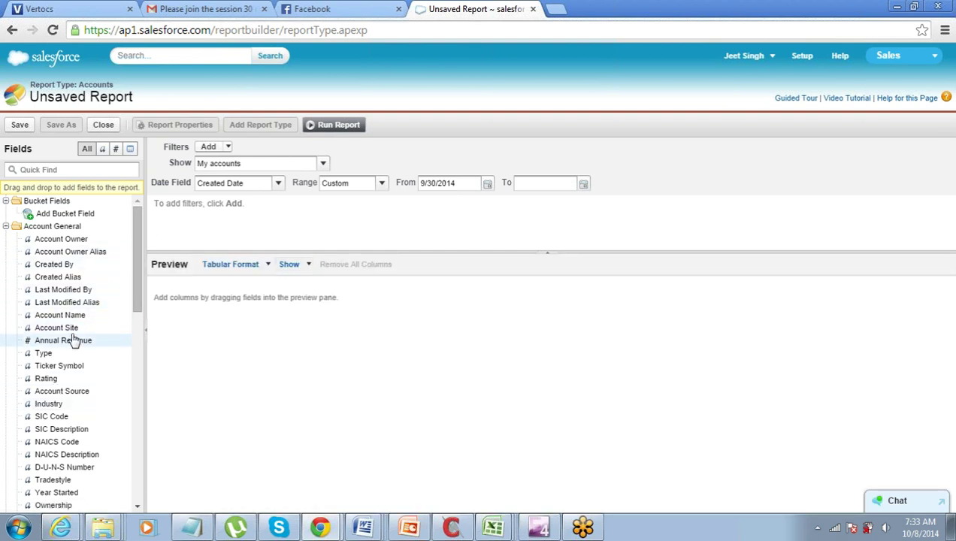
left_click_drag(75, 323, 211, 291)
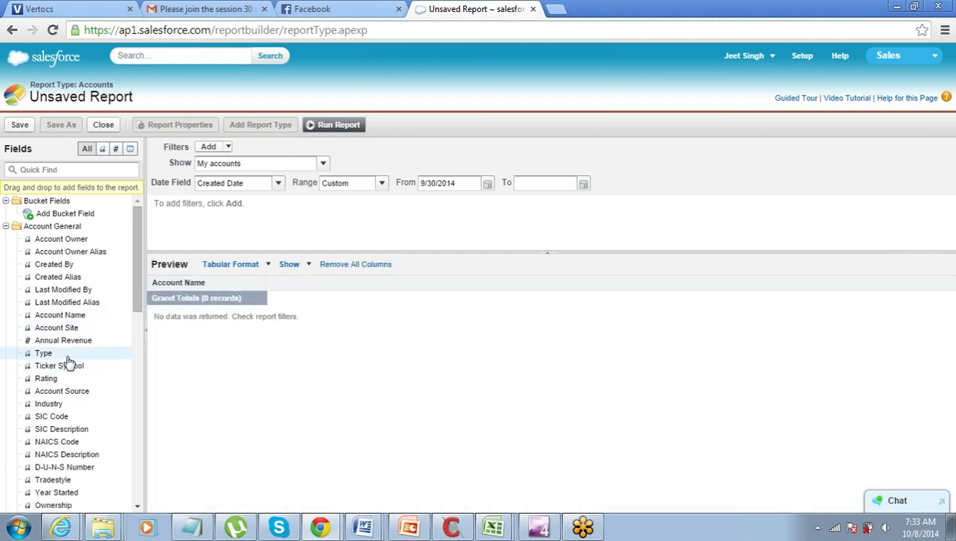
left_click_drag(68, 361, 287, 294)
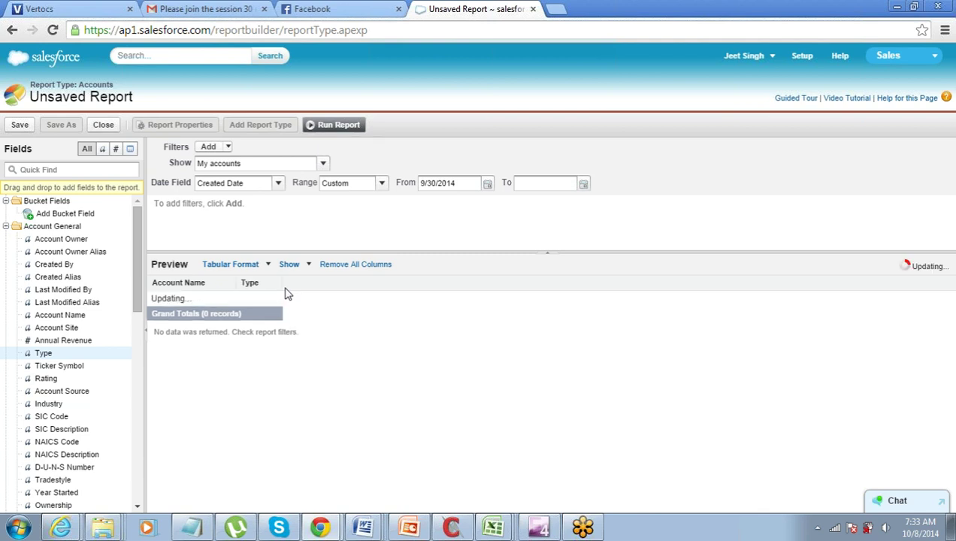
- Add the Industry and Employees fields as columns after Type in the report preview
mouse_move(139, 258)
left_mouse_down()
mouse_move(137, 336)
mouse_move(145, 272)
left_mouse_up()
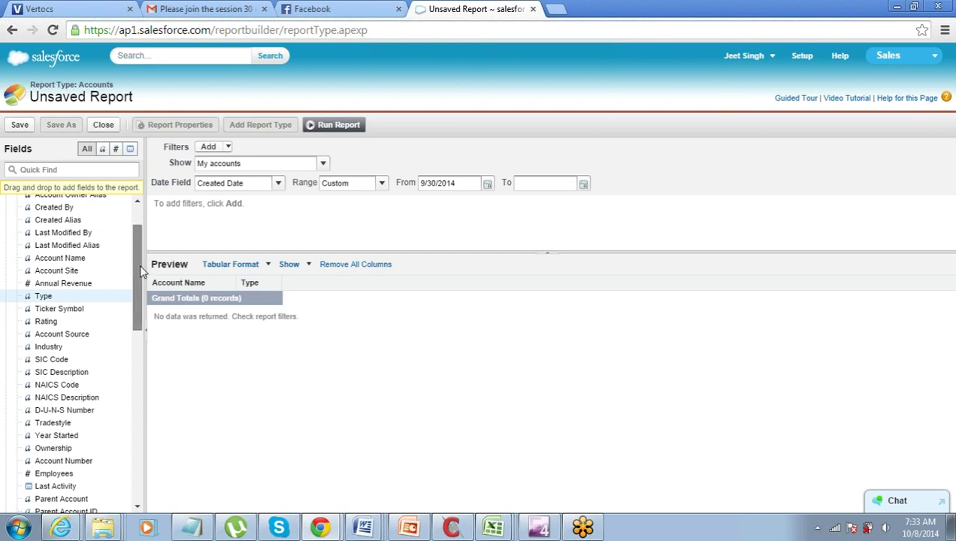
left_click_drag(139, 271, 138, 296)
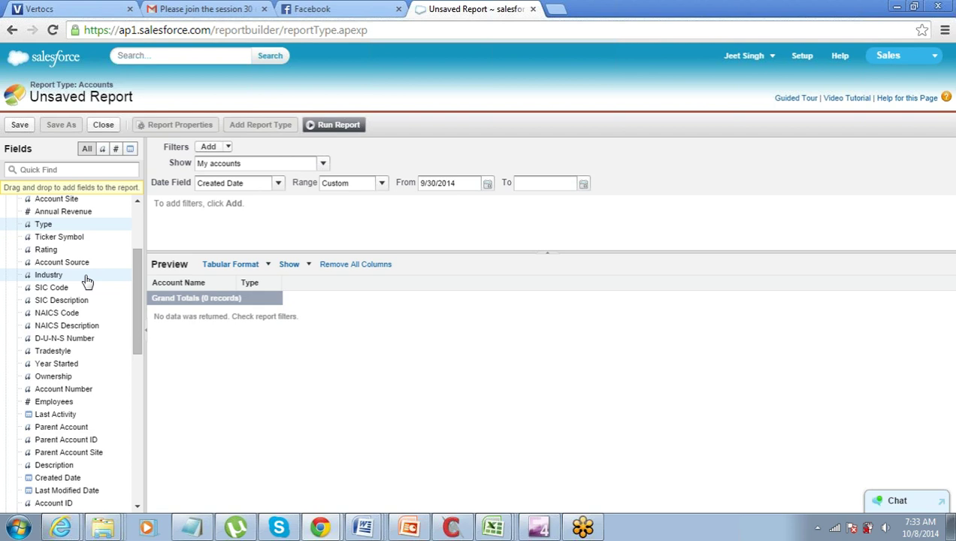
left_click_drag(87, 280, 301, 290)
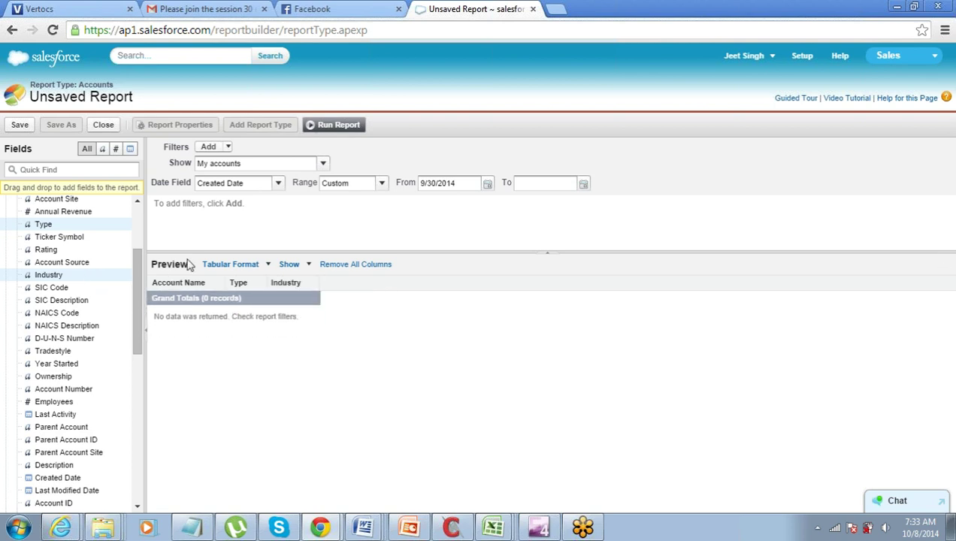
left_click_drag(136, 260, 136, 305)
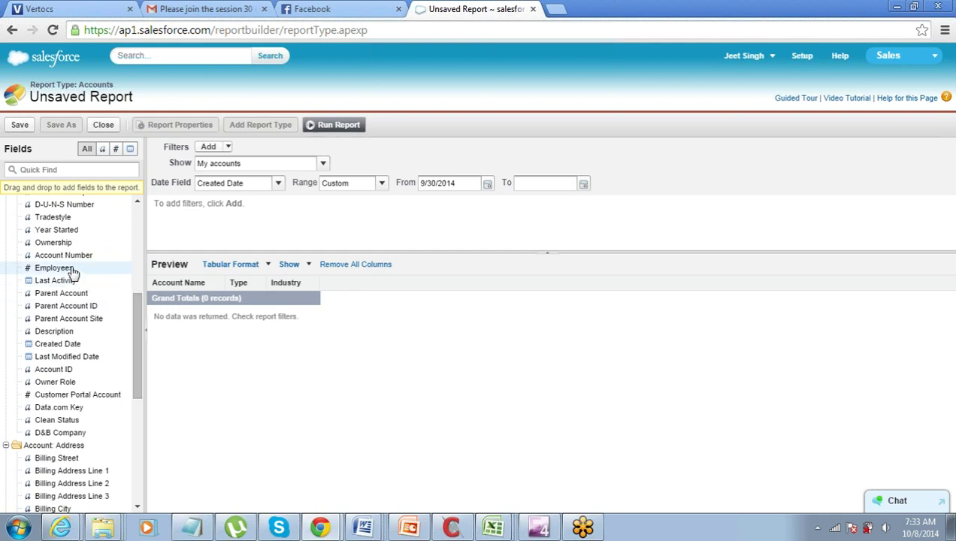
left_click_drag(72, 269, 375, 285)
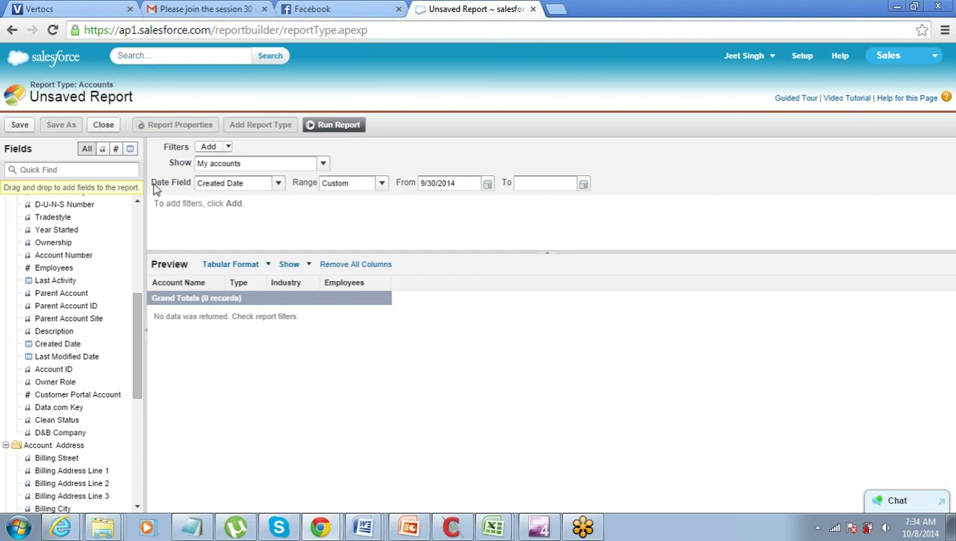
- Set the report's date filter to Created Date with the range All Time, and look over the previewed accounts
left_click_drag(153, 184, 191, 185)
left_click(191, 184)
left_click(277, 188)
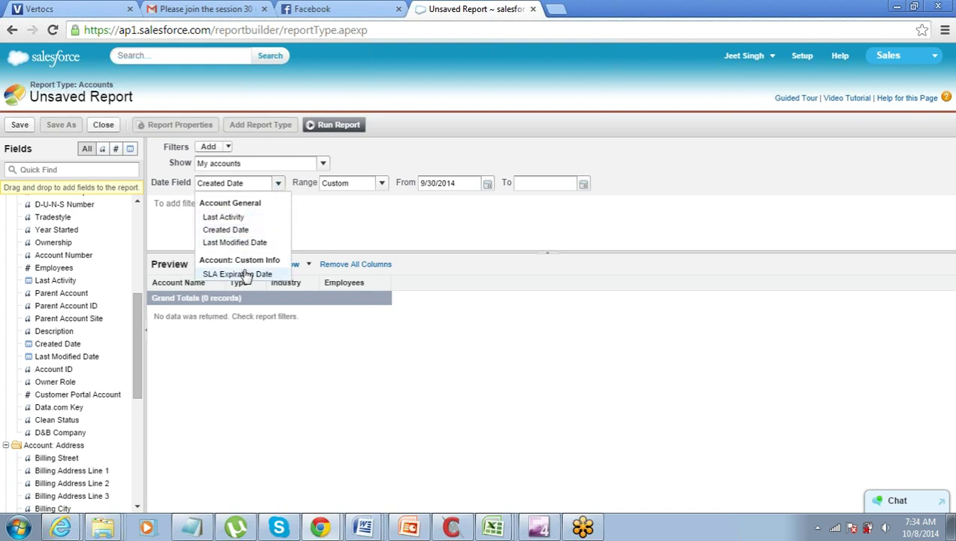
left_click(239, 231)
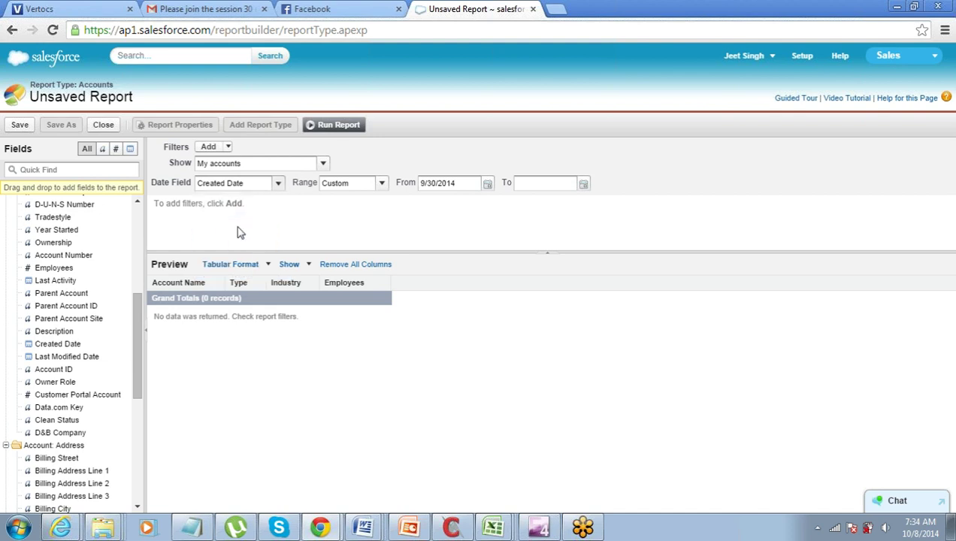
left_click(382, 185)
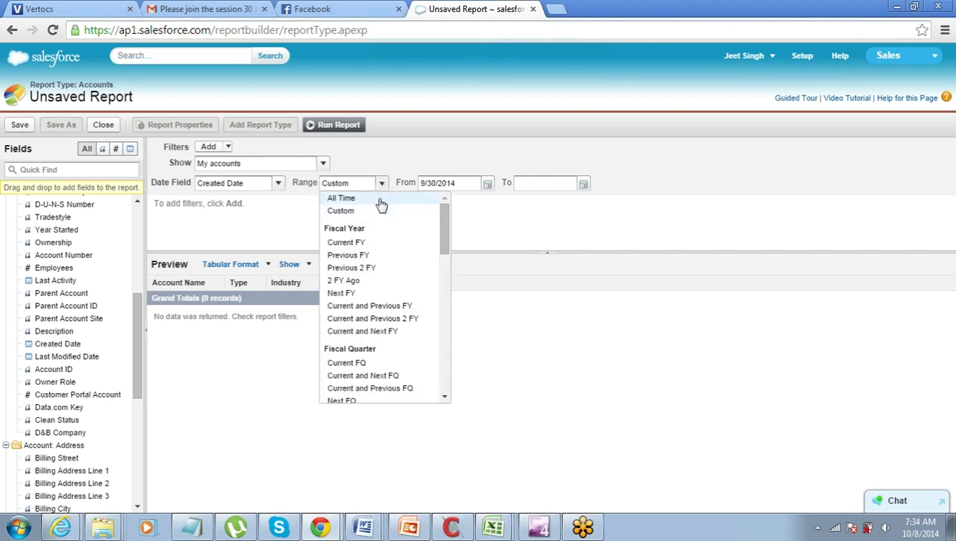
left_click(380, 200)
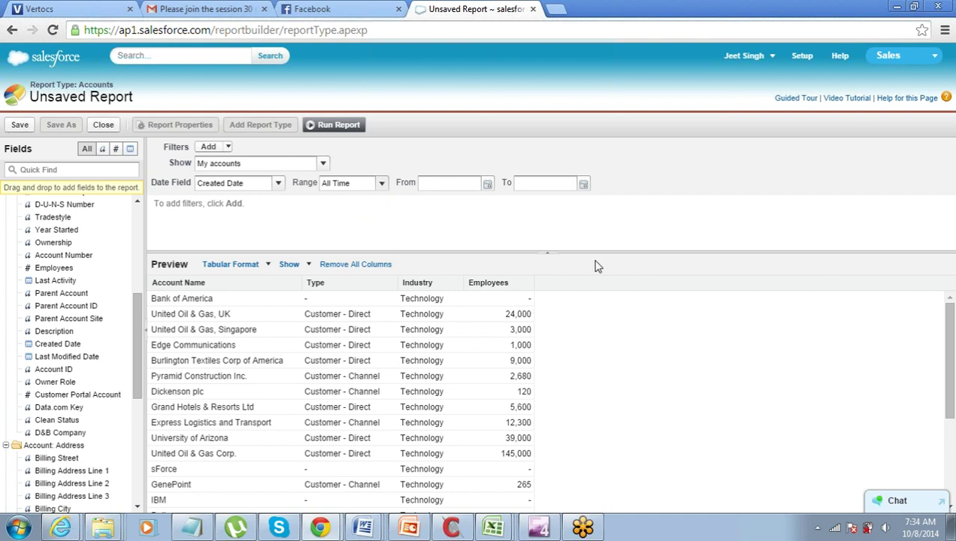
mouse_move(949, 353)
left_mouse_down()
mouse_move(946, 433)
mouse_move(948, 354)
left_mouse_up()
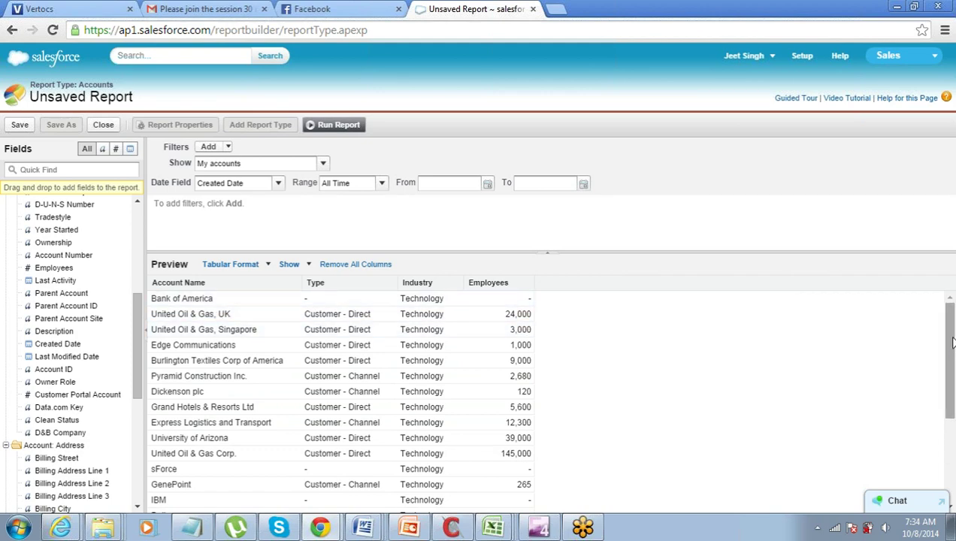
left_click_drag(952, 342, 948, 314)
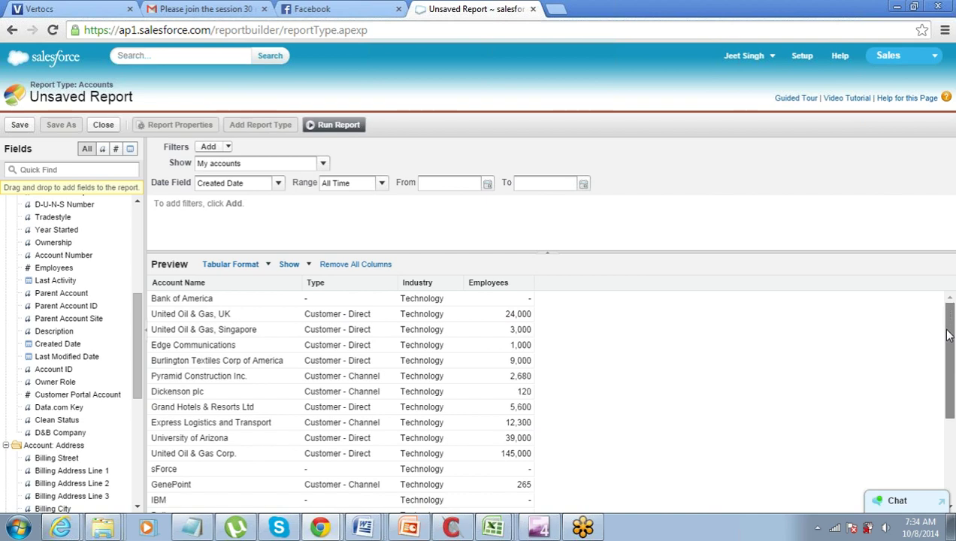
- Compare the Customer - Direct and Customer - Channel entries in the Type column of the report preview
left_click_drag(949, 353, 949, 304)
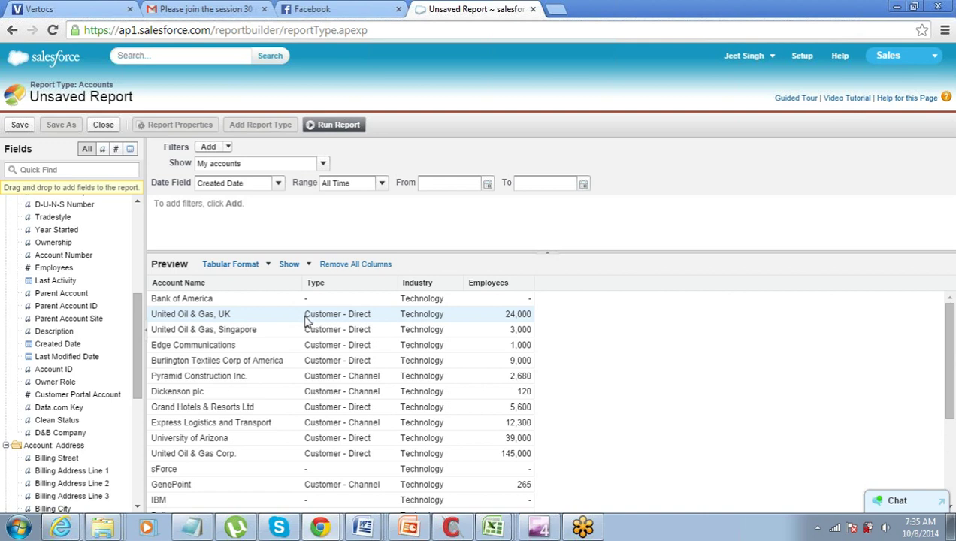
left_click_drag(304, 316, 374, 325)
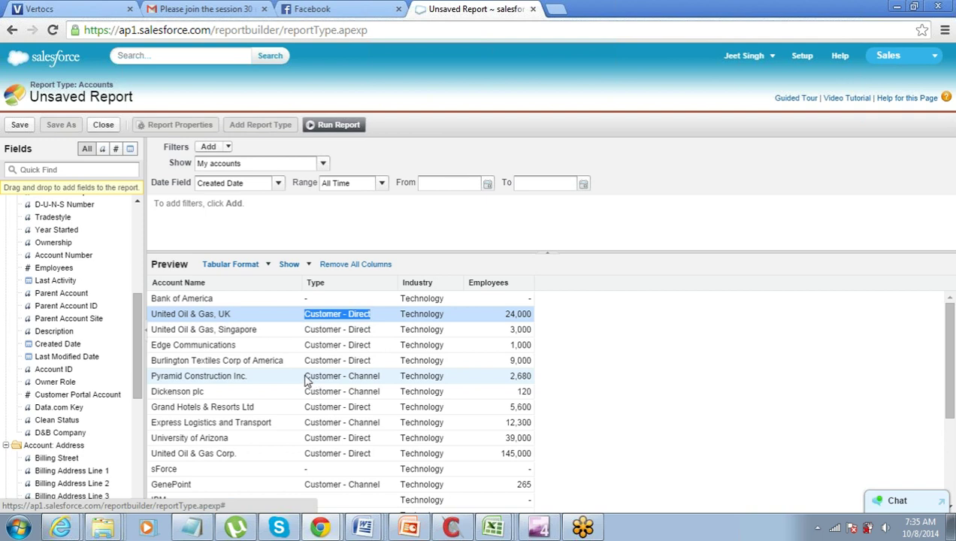
left_click_drag(304, 380, 369, 385)
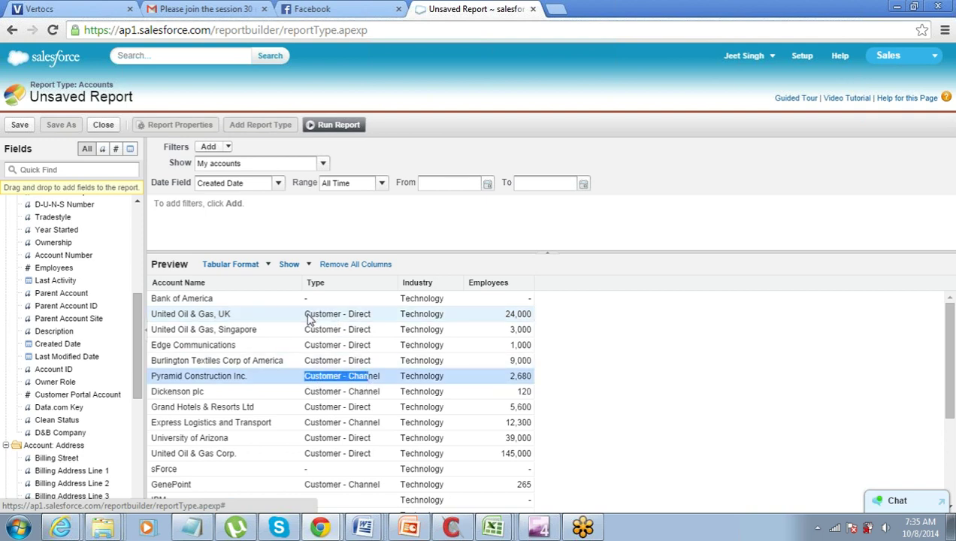
left_click_drag(307, 315, 377, 323)
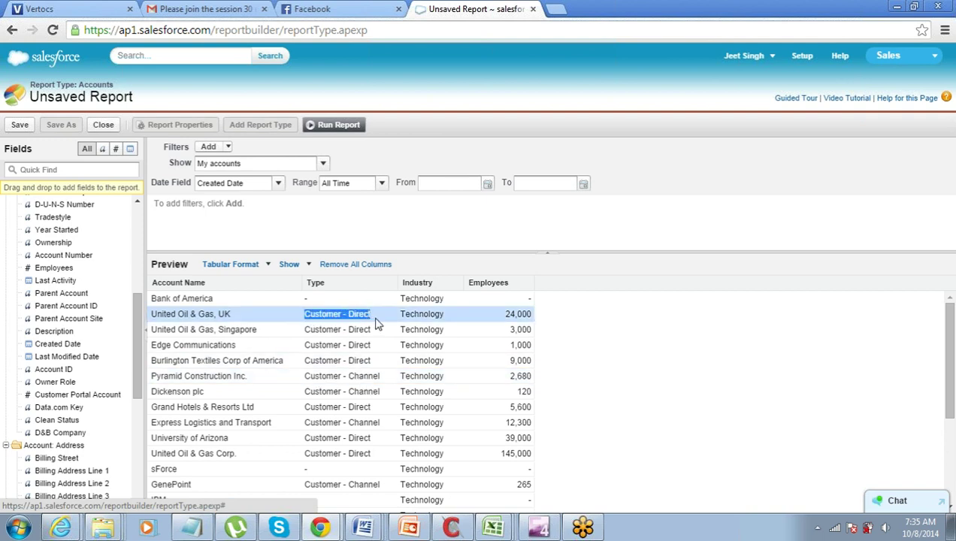
left_click(377, 323)
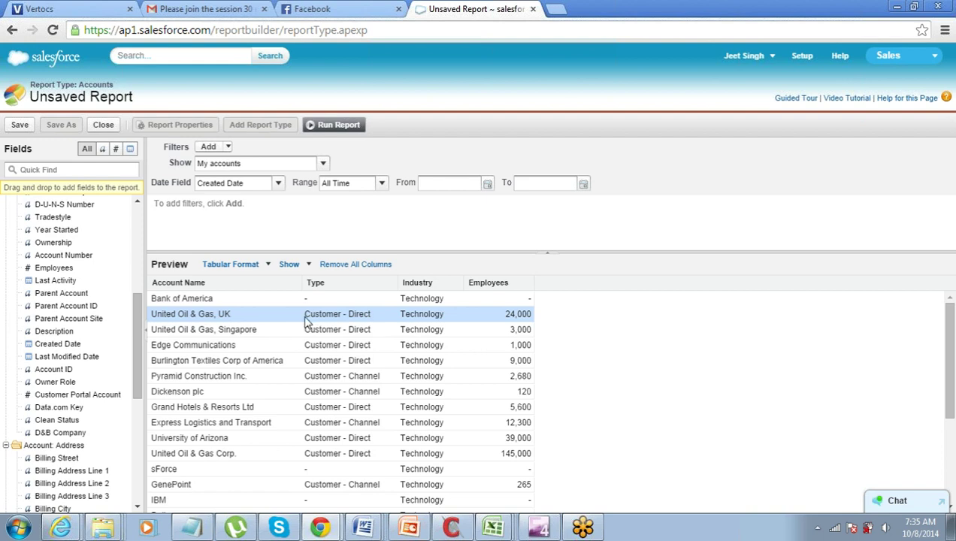
left_click_drag(305, 324, 374, 321)
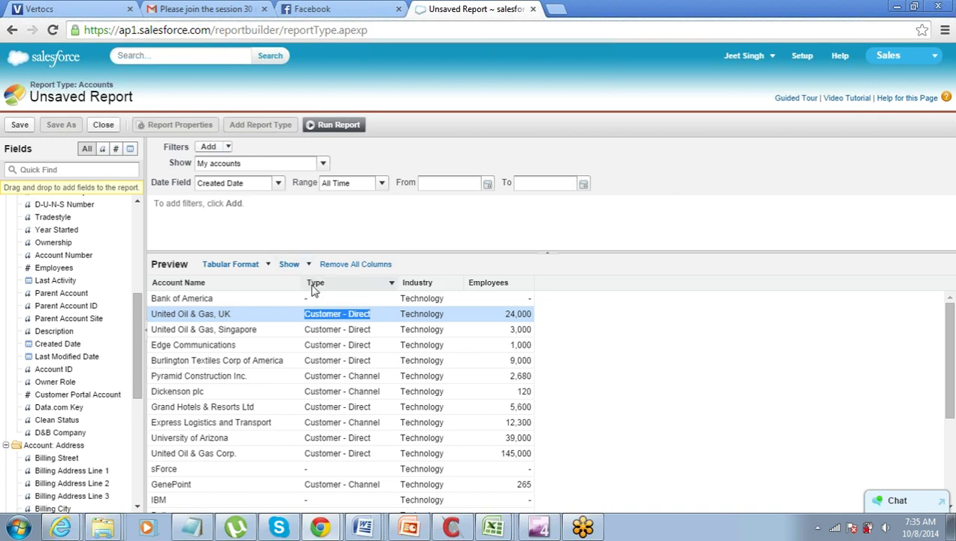
- Add a field filter that limits the report to accounts whose Type equals Customer - Direct
left_click(228, 148)
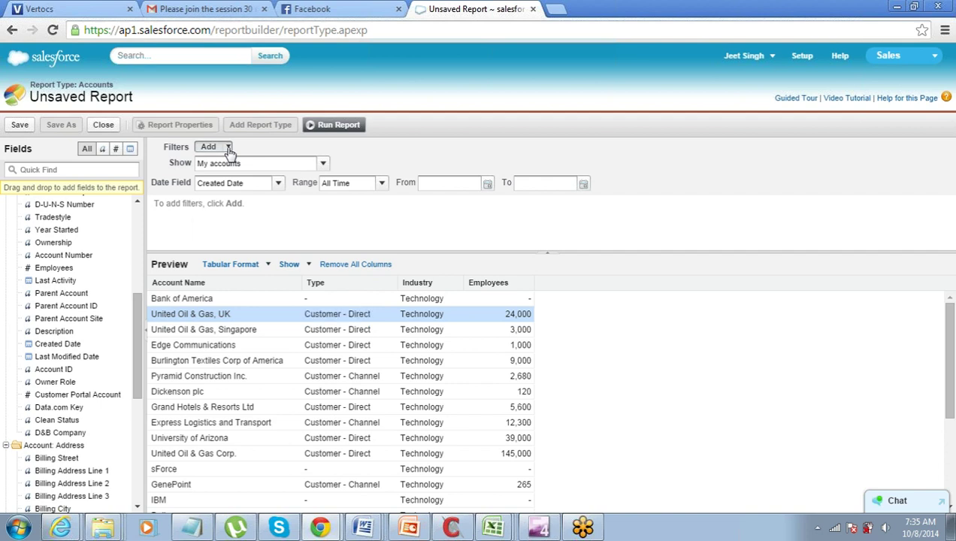
left_click(228, 165)
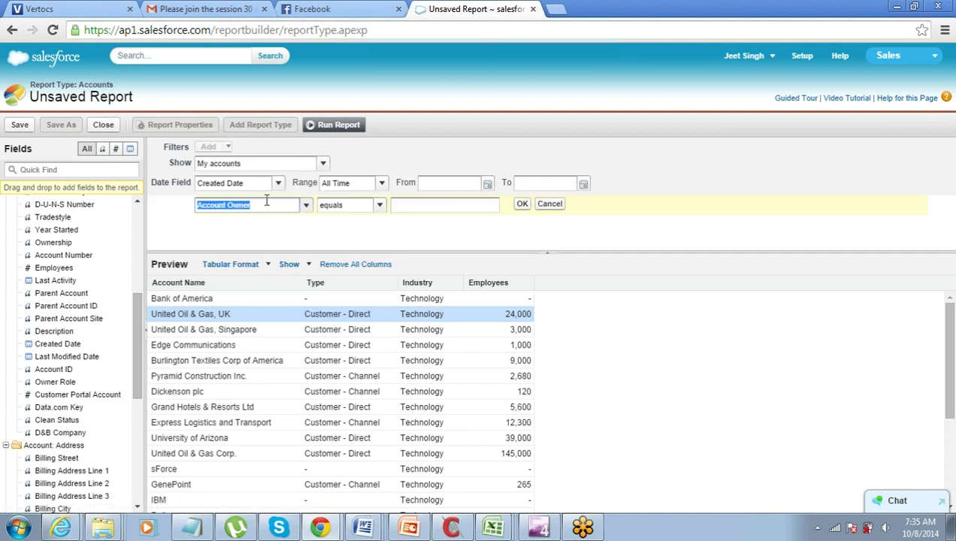
left_click(304, 207)
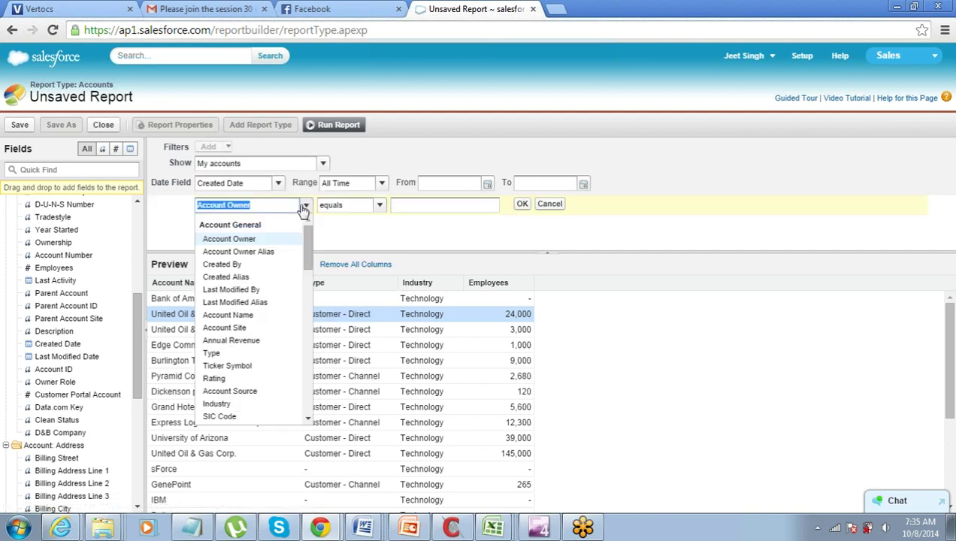
left_click(229, 353)
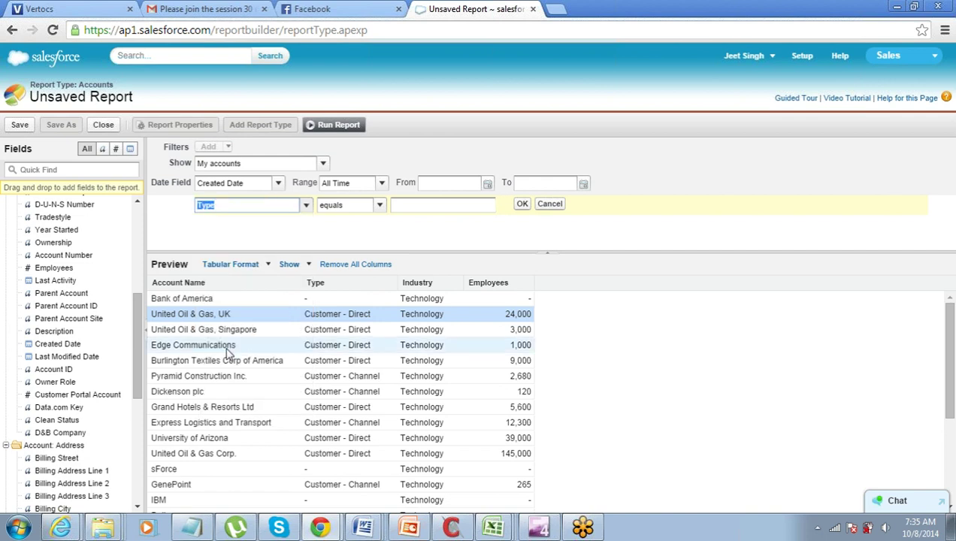
left_click(501, 207)
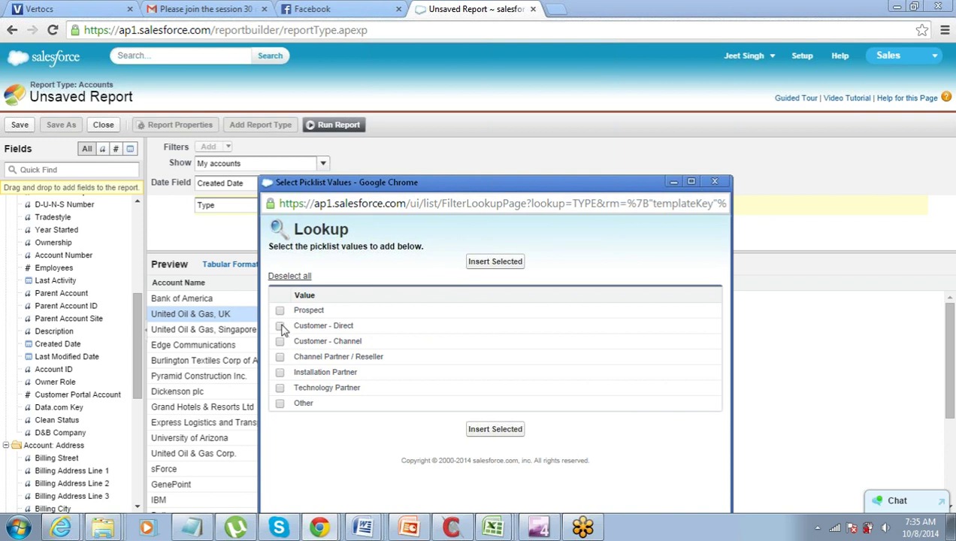
left_click(281, 327)
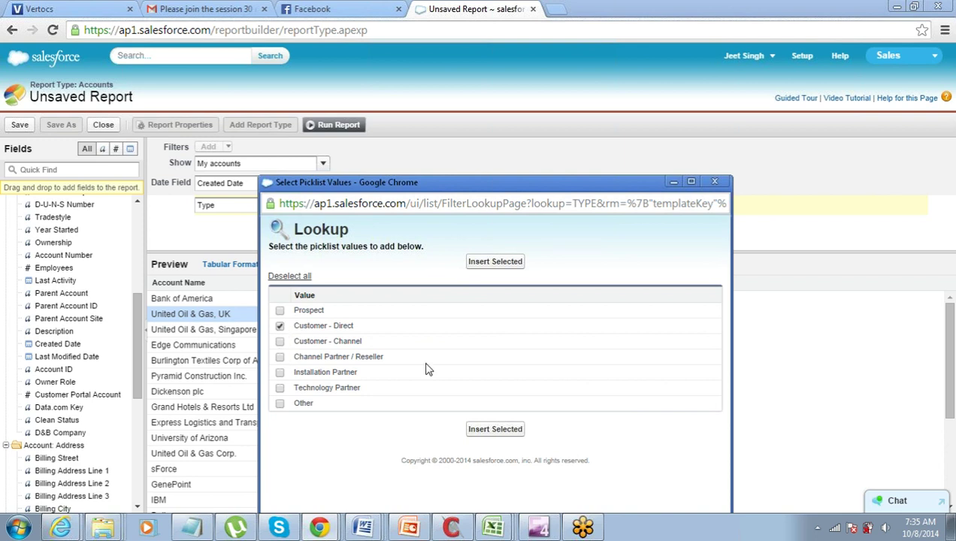
left_click(493, 429)
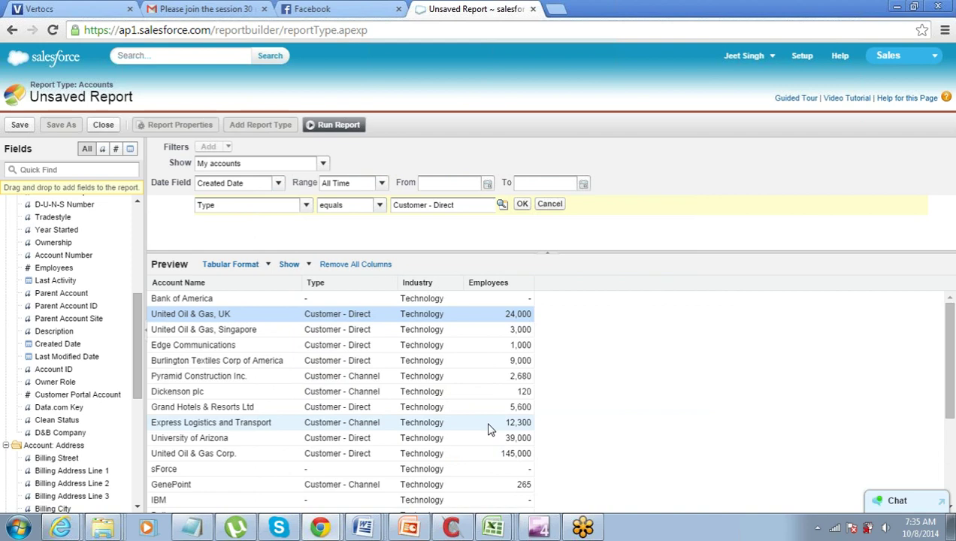
left_click(521, 206)
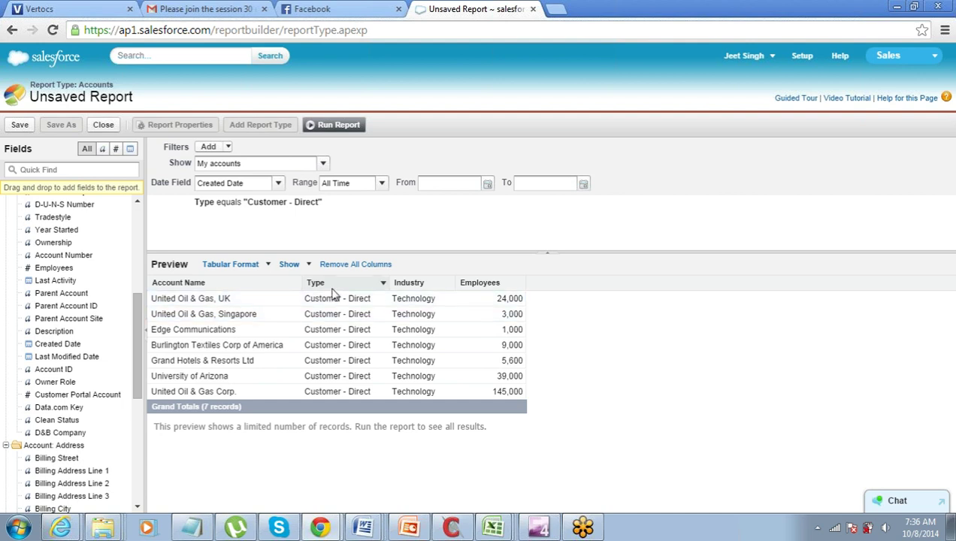
- Try rearranging the Account Name, Type and Industry columns in the preview, and restore their original order
left_click_drag(338, 284, 411, 289)
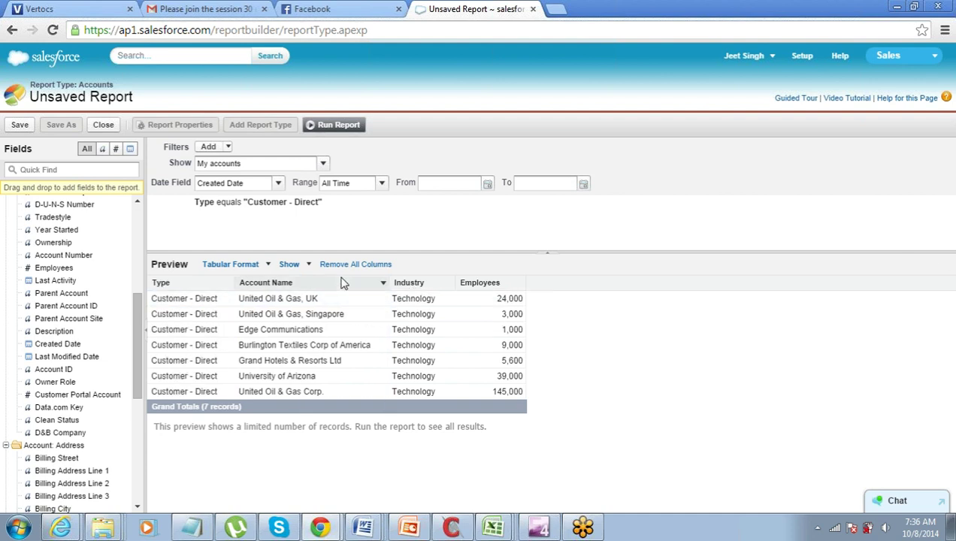
left_click_drag(341, 282, 467, 280)
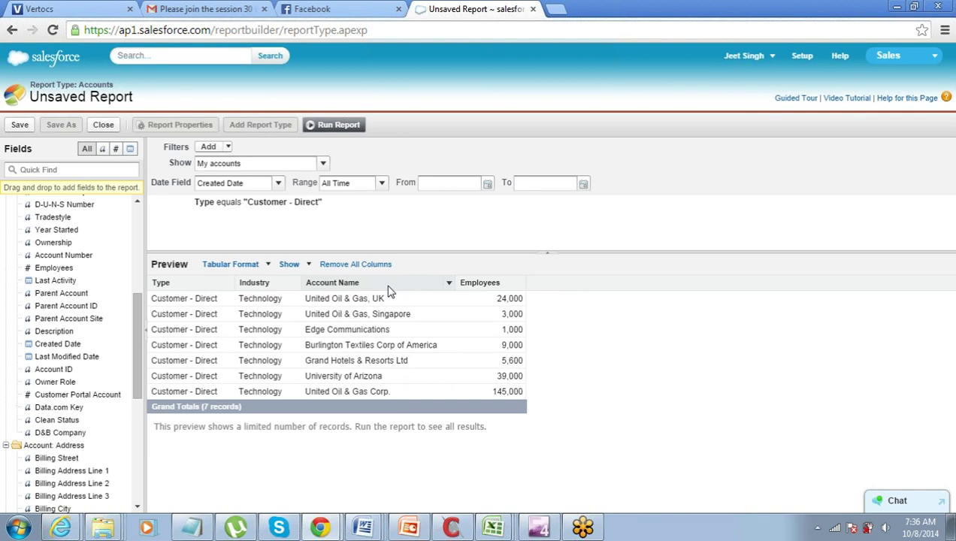
left_click_drag(389, 292, 164, 292)
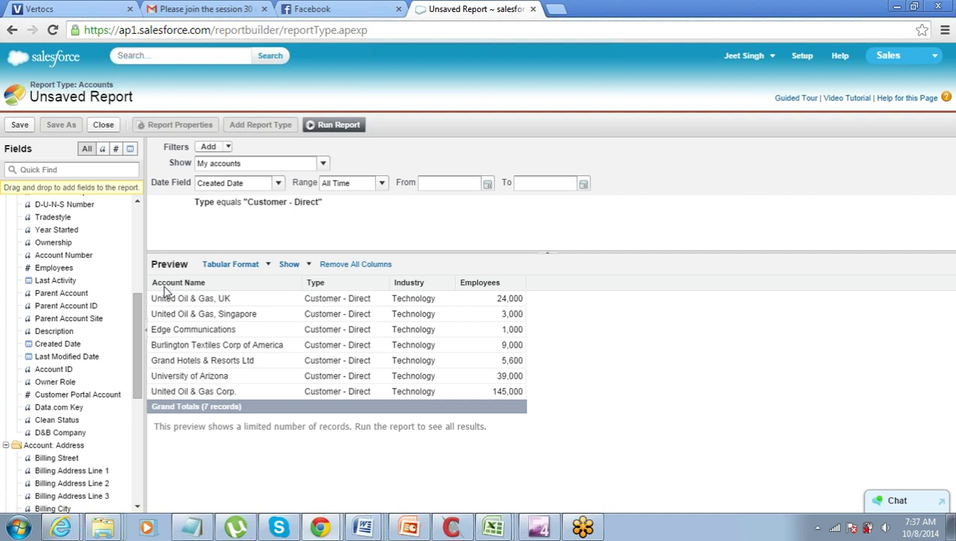
- Review the Fields, Filters and Format entries of the Reporting outline in Notepad, and return to the Salesforce report in Chrome
left_click(192, 527)
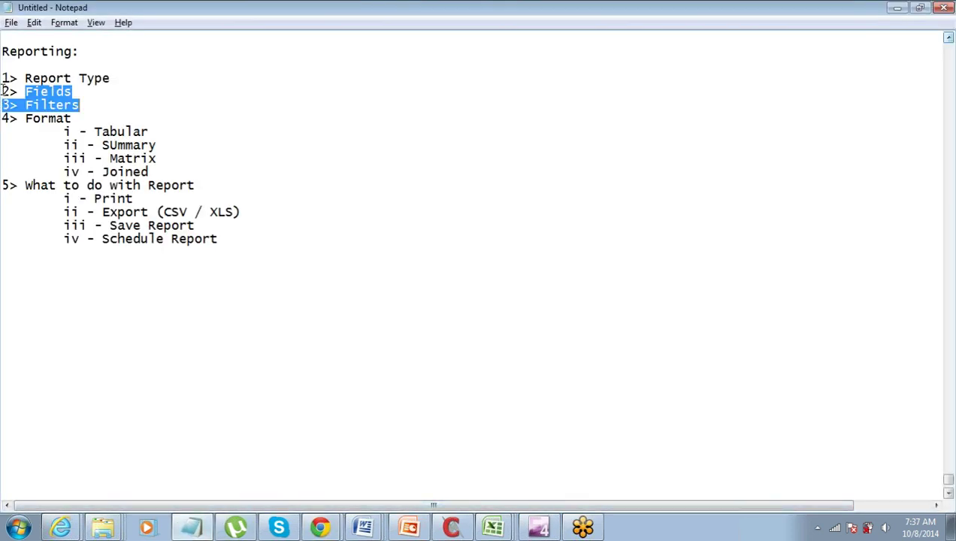
left_click_drag(3, 90, 83, 105)
left_click_drag(4, 118, 75, 115)
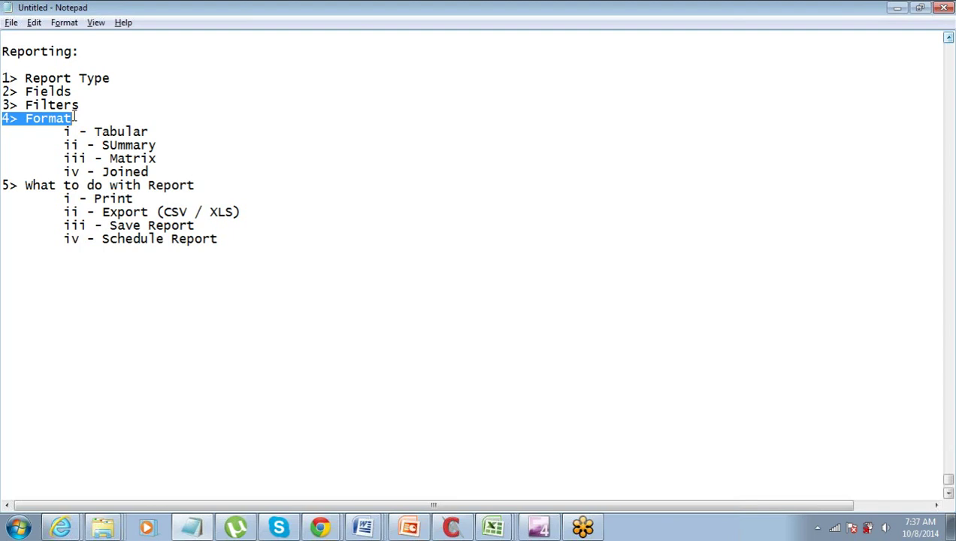
left_click(75, 118)
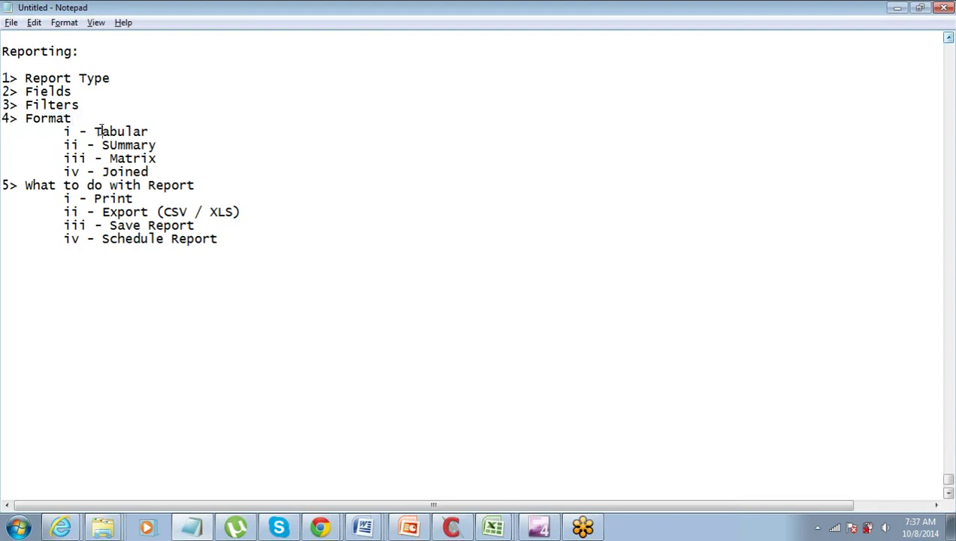
left_click_drag(100, 130, 143, 125)
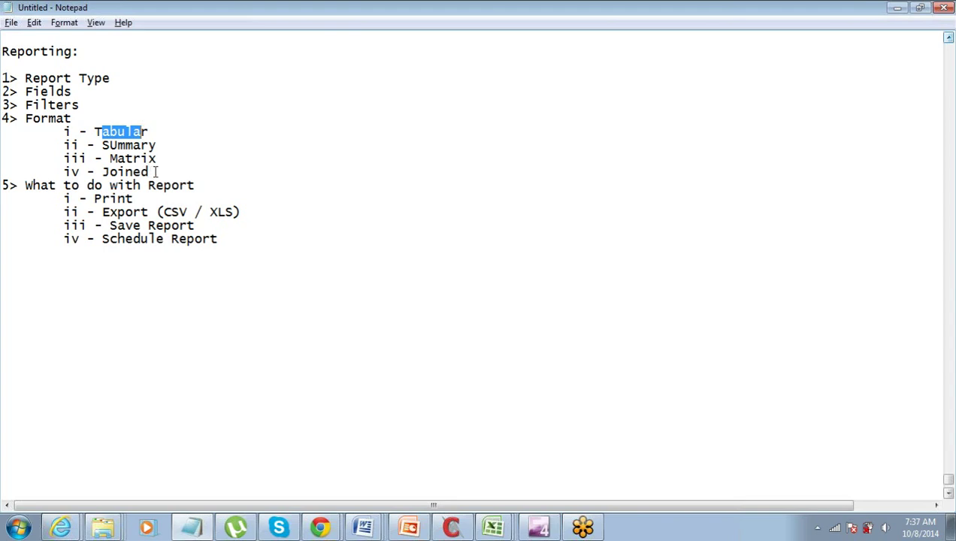
left_click(151, 171)
double_click(151, 171)
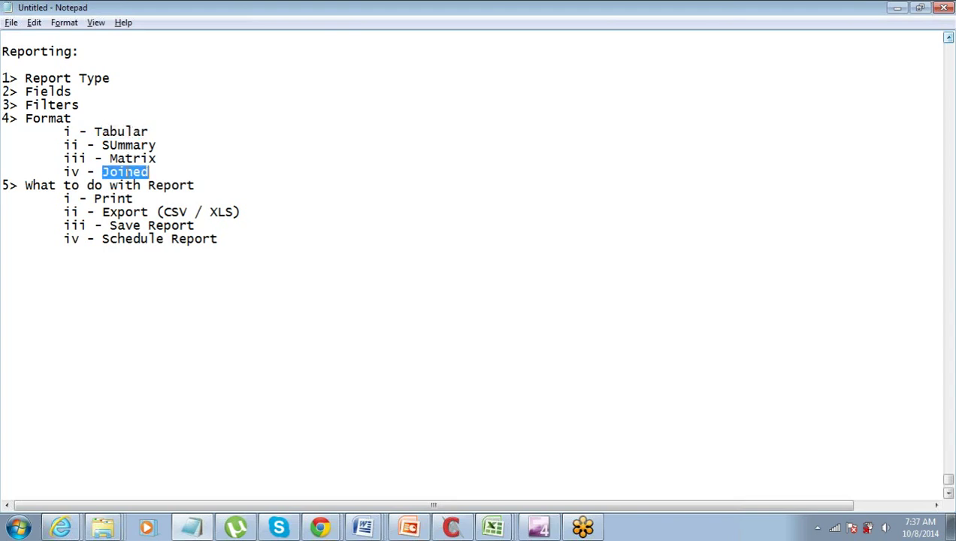
left_click(320, 526)
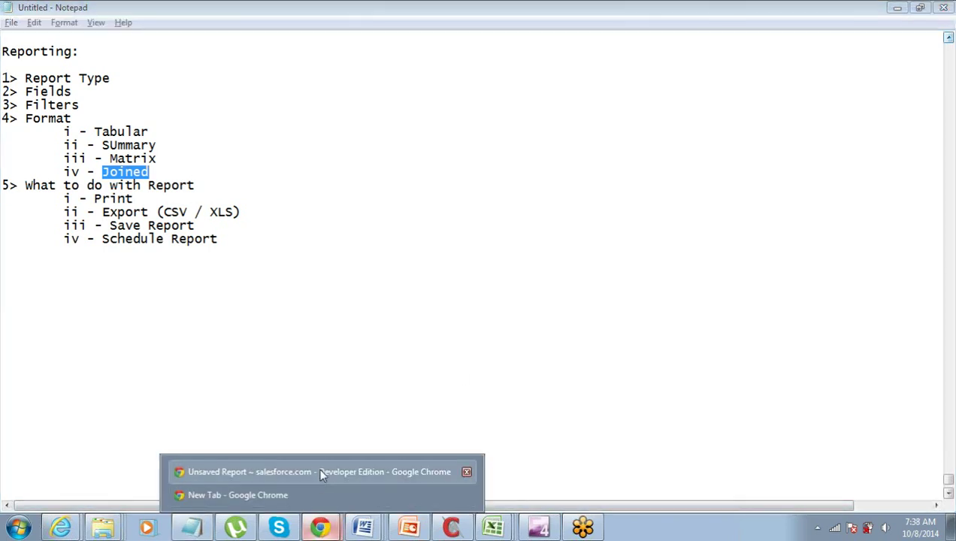
left_click(320, 471)
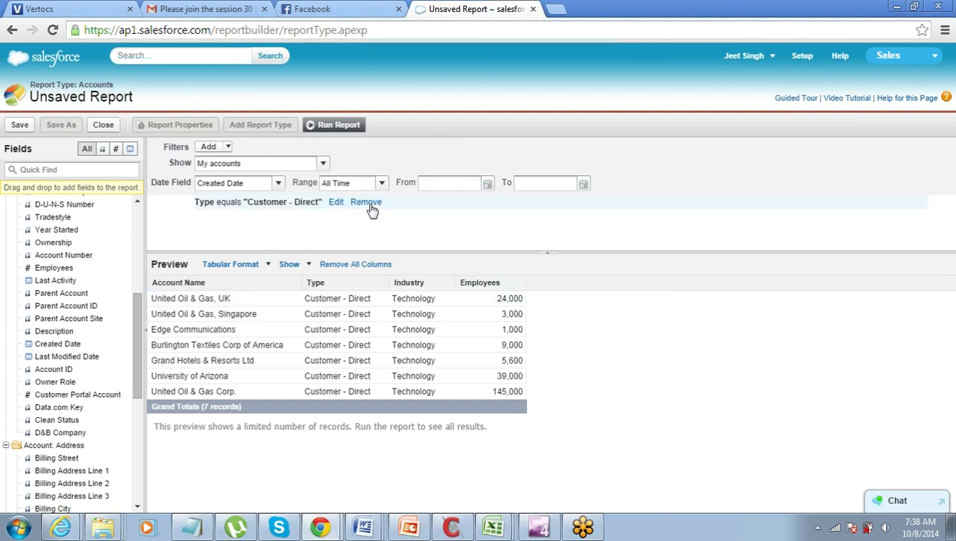
- Remove the Type equals "Customer - Direct" filter and enlarge the preview area to look over all accounts
left_click(368, 203)
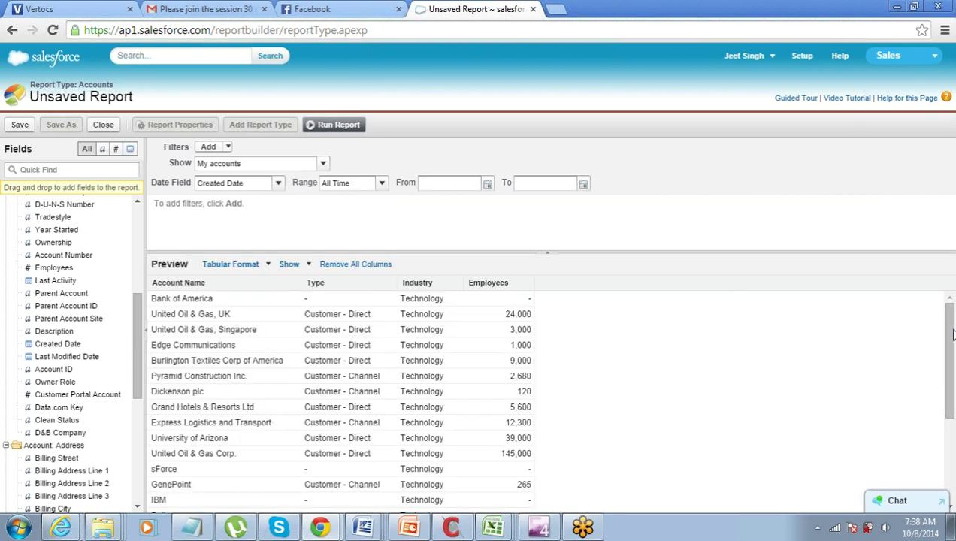
left_click_drag(951, 340, 948, 408)
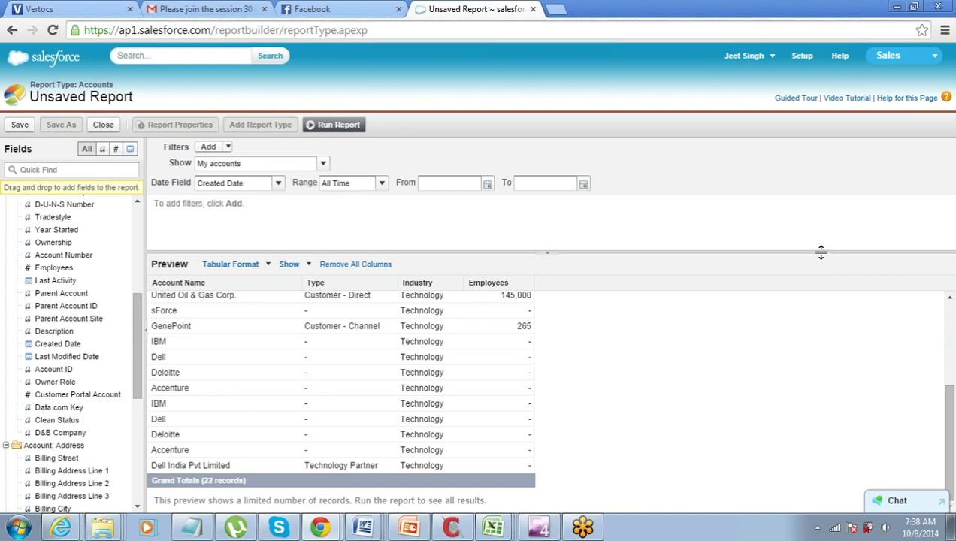
left_click_drag(826, 248, 825, 207)
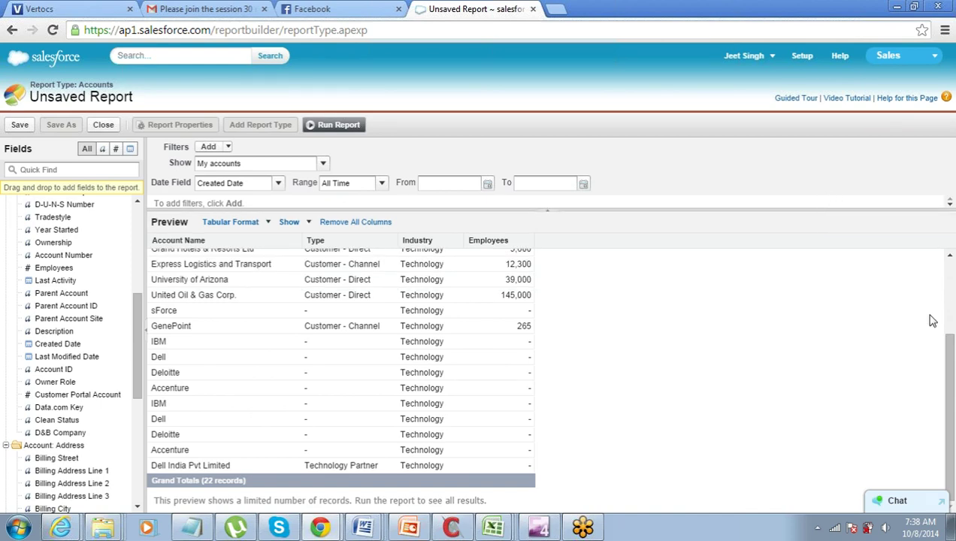
left_click_drag(953, 366, 952, 291)
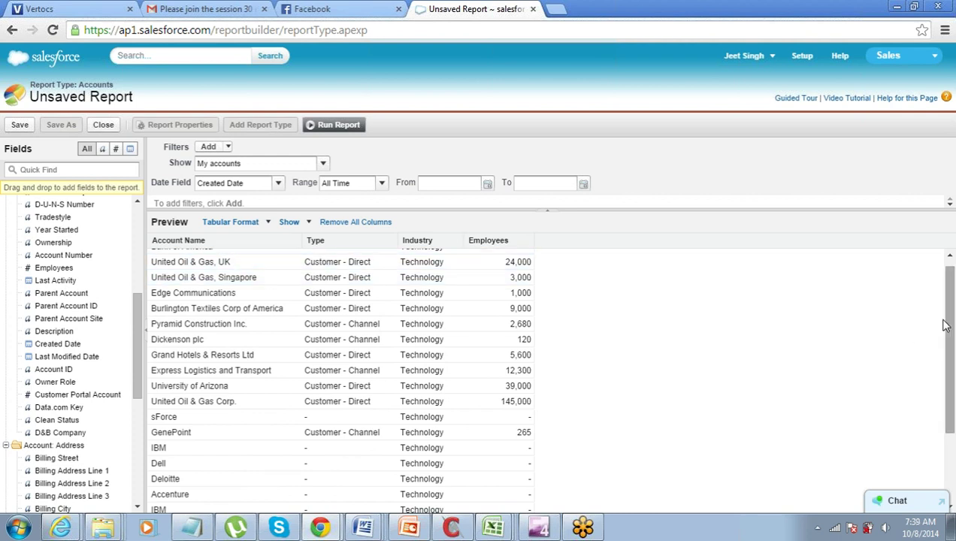
mouse_move(950, 360)
left_mouse_down()
mouse_move(950, 416)
mouse_move(950, 373)
left_mouse_up()
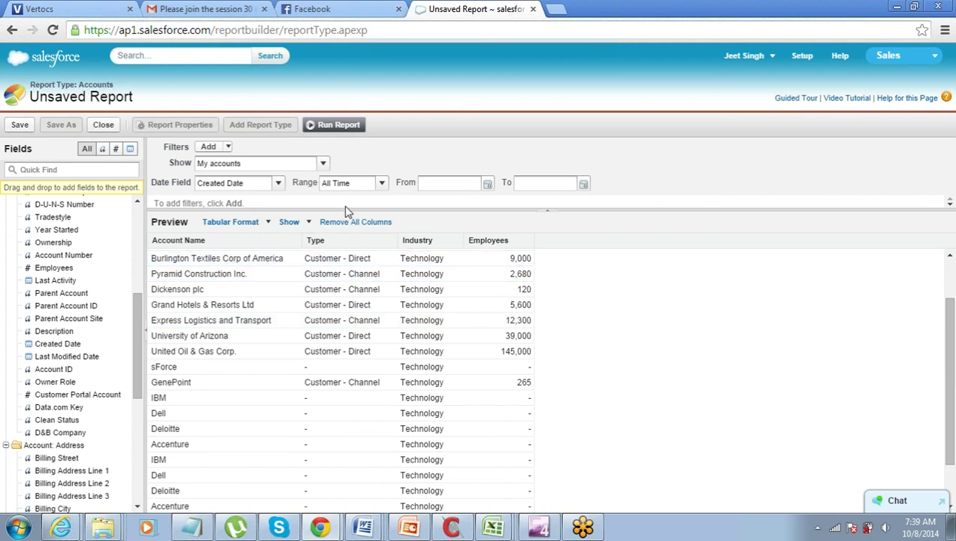
- Change the report from Tabular to Summary format and group the accounts by Type
left_click(268, 223)
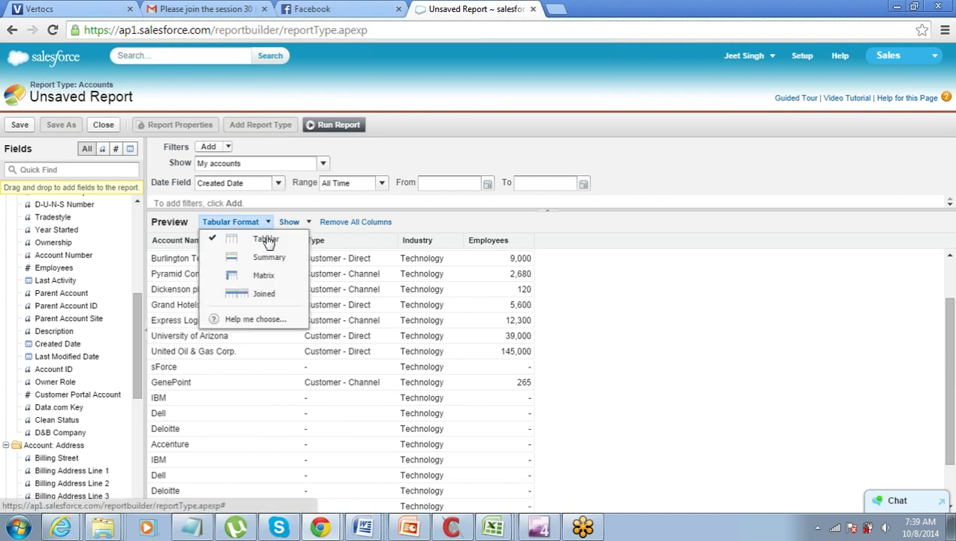
left_click(269, 258)
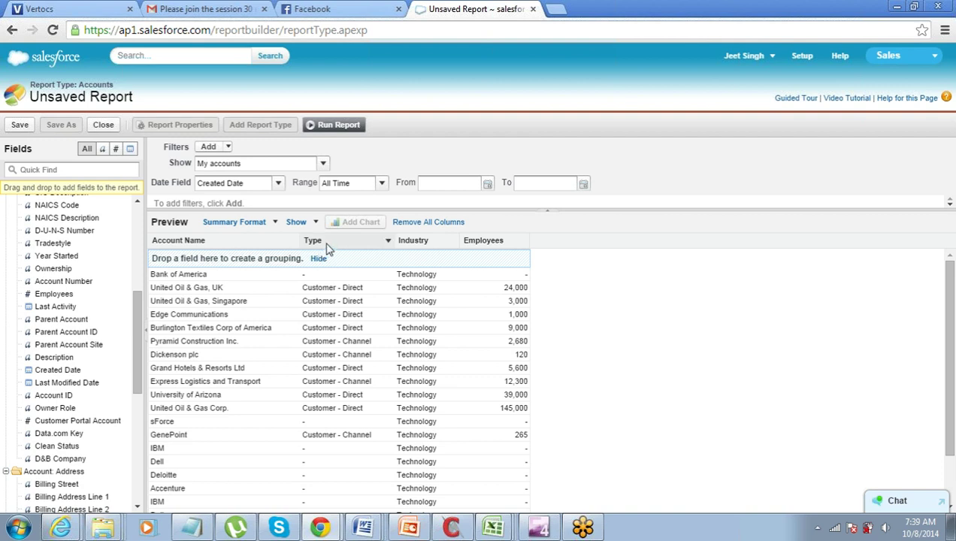
left_click_drag(327, 248, 284, 262)
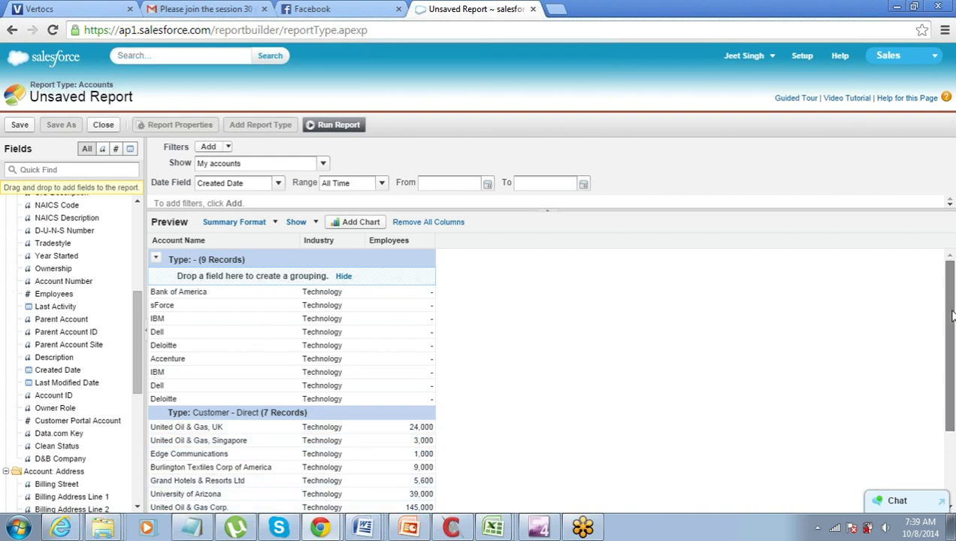
left_click_drag(950, 315, 945, 402)
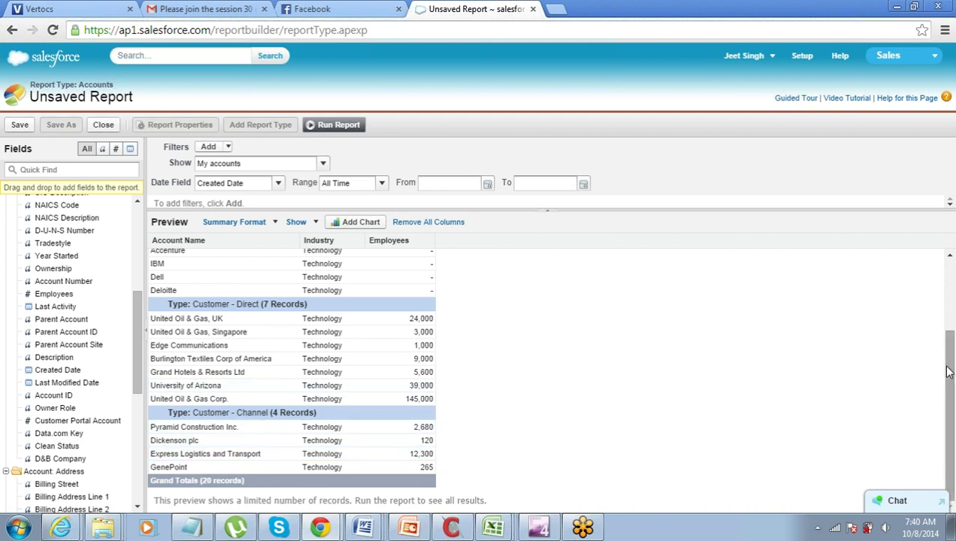
left_click_drag(949, 372, 949, 305)
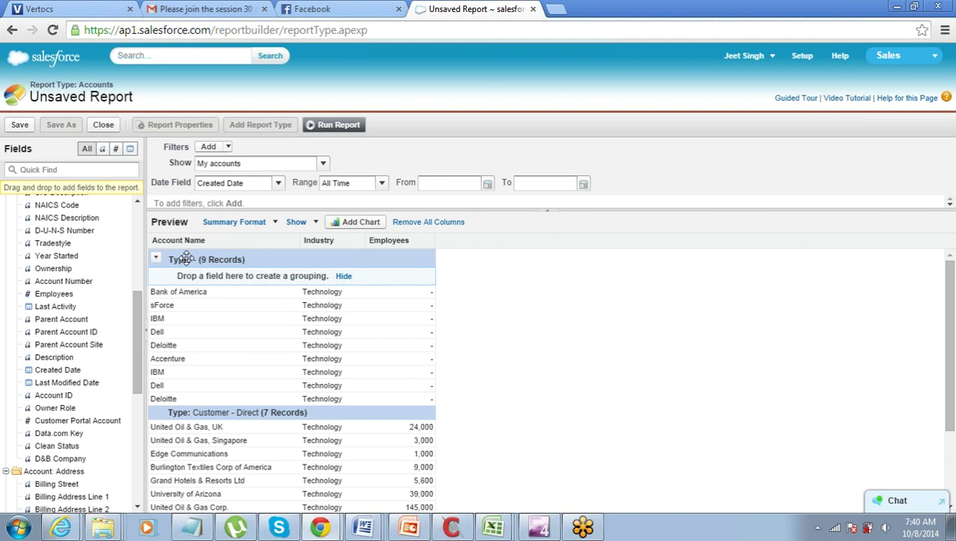
- Summarize the Employees column by Sum and look over the subtotals and grand total in the grouped preview
left_click(431, 248)
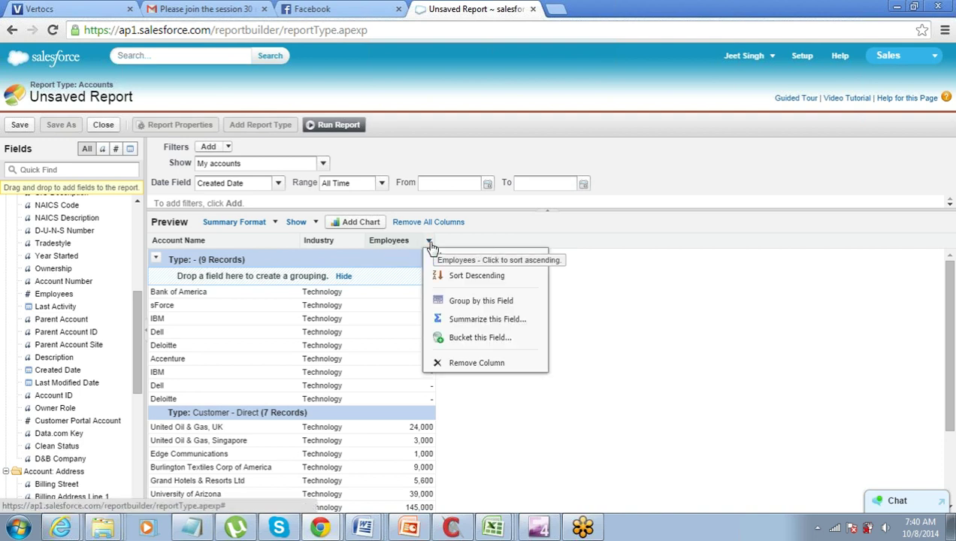
left_click(449, 327)
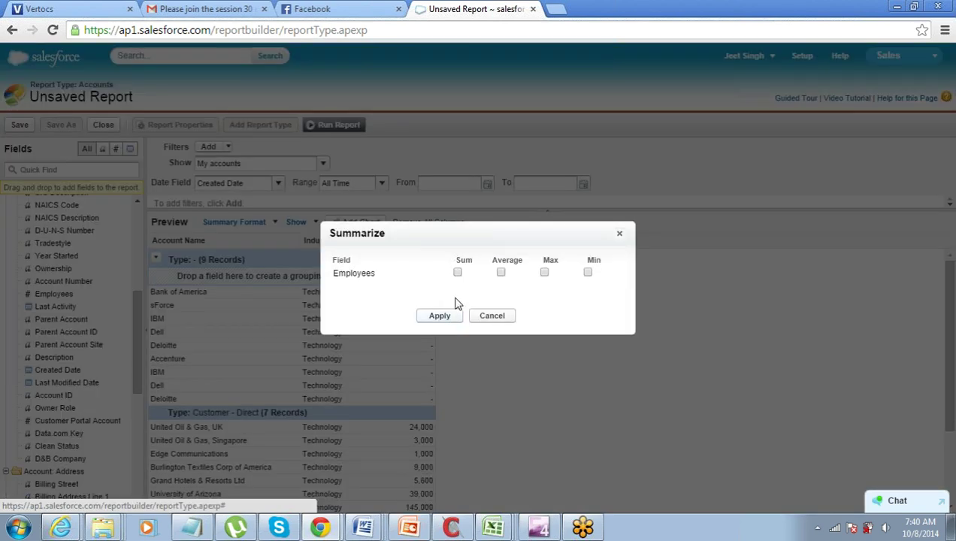
left_click(458, 273)
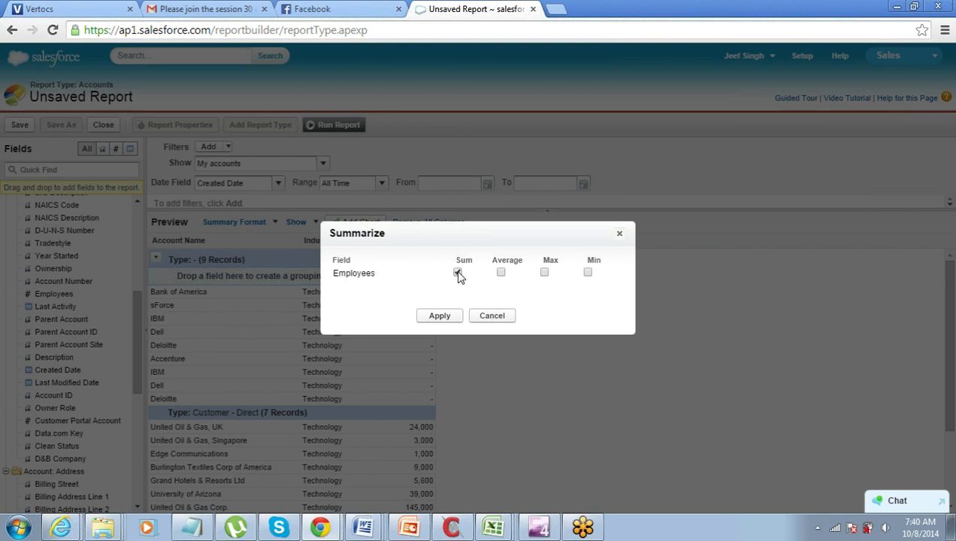
left_click(440, 316)
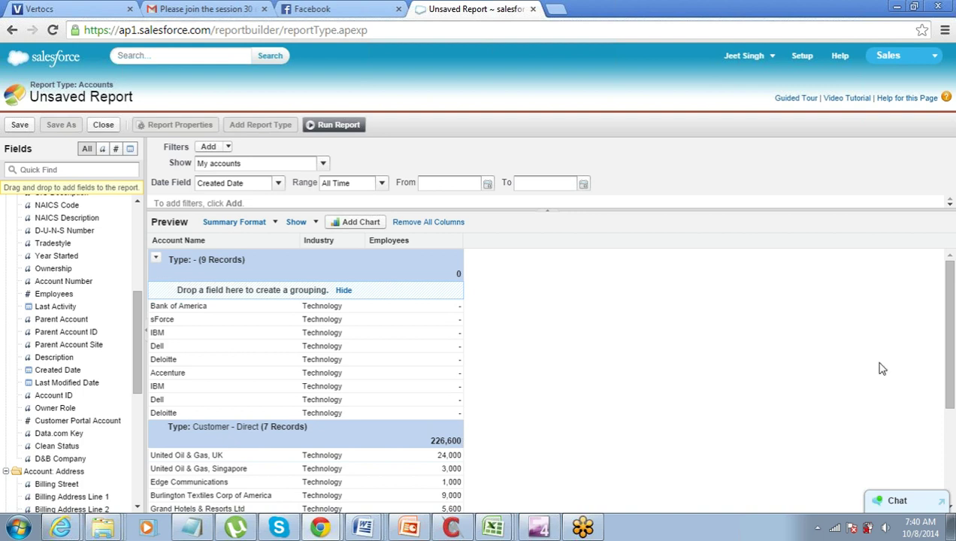
left_click_drag(953, 312, 947, 418)
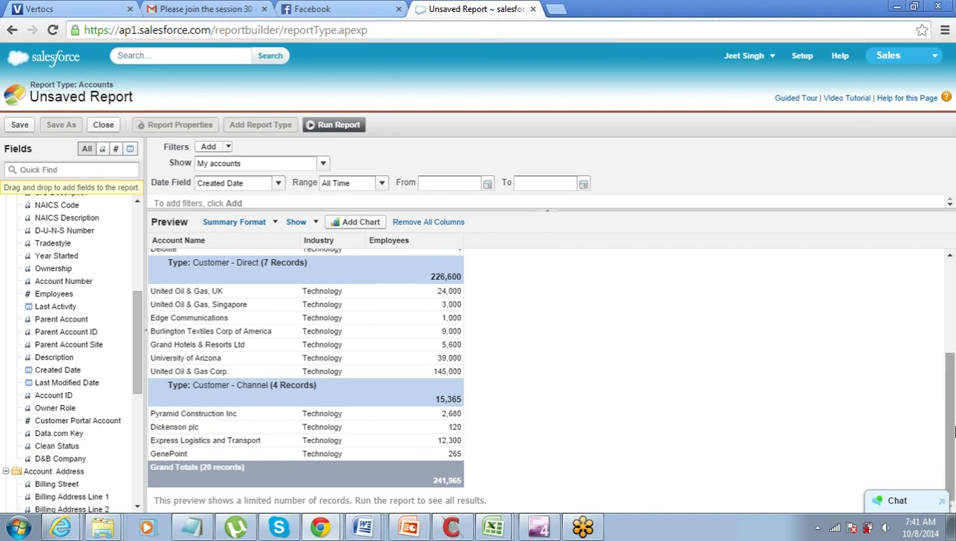
left_click_drag(950, 438, 951, 353)
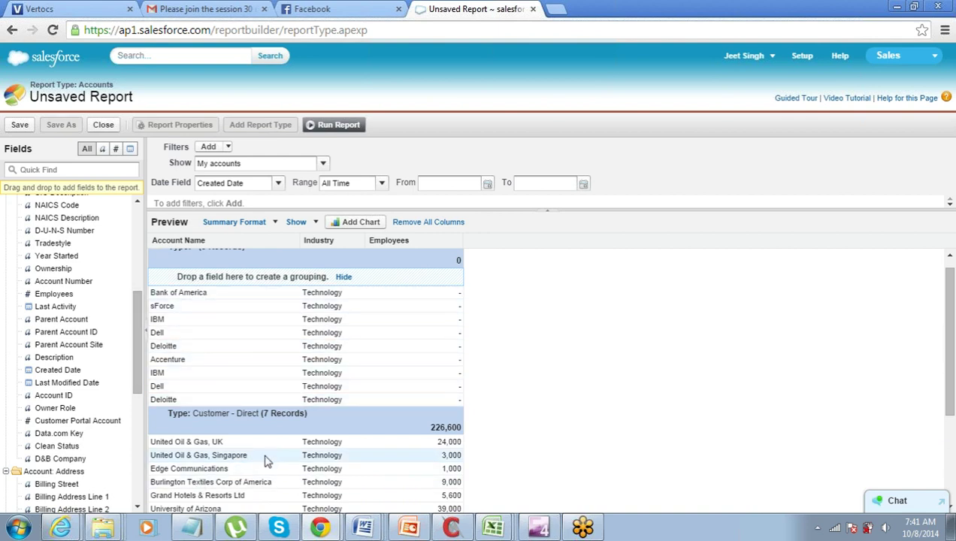
- Hide the record details and the drop zones in the summary preview
left_click(314, 226)
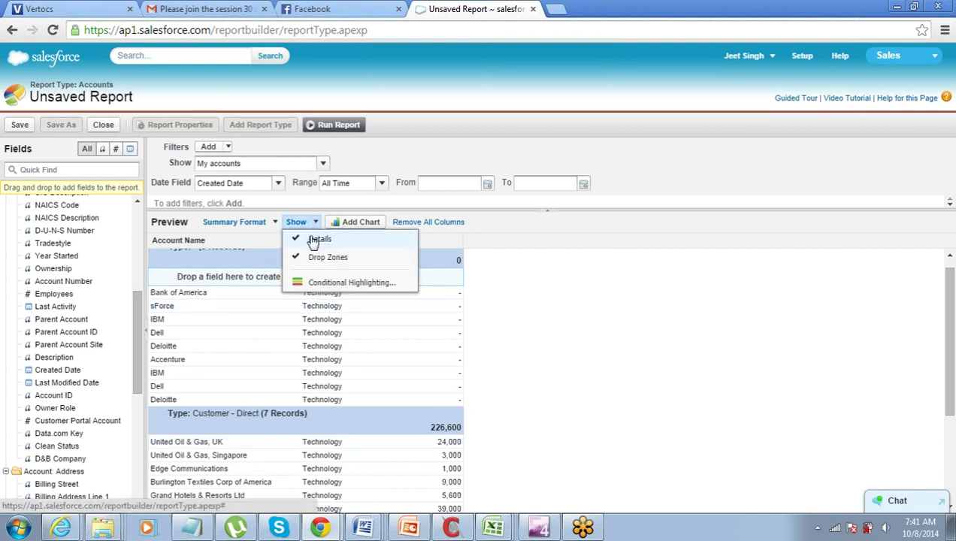
left_click(312, 240)
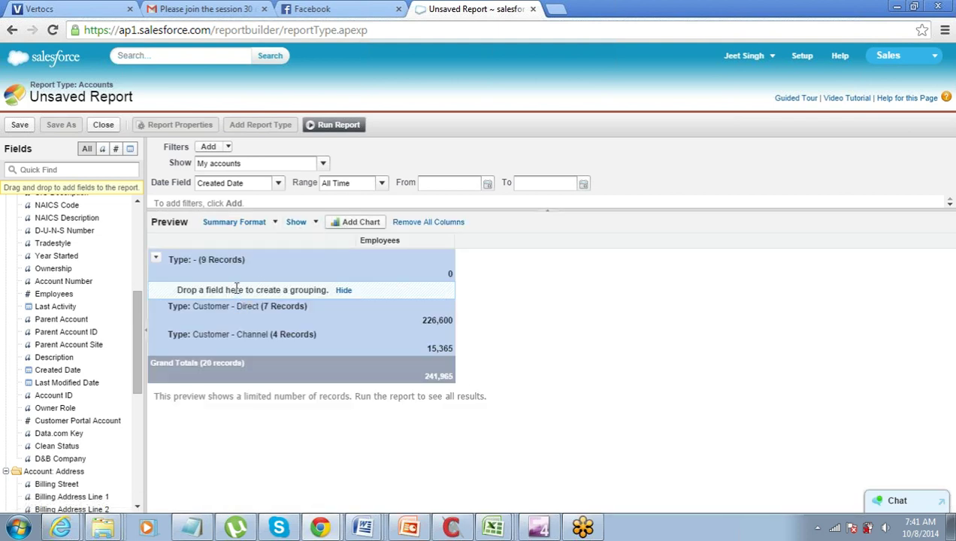
left_click(314, 226)
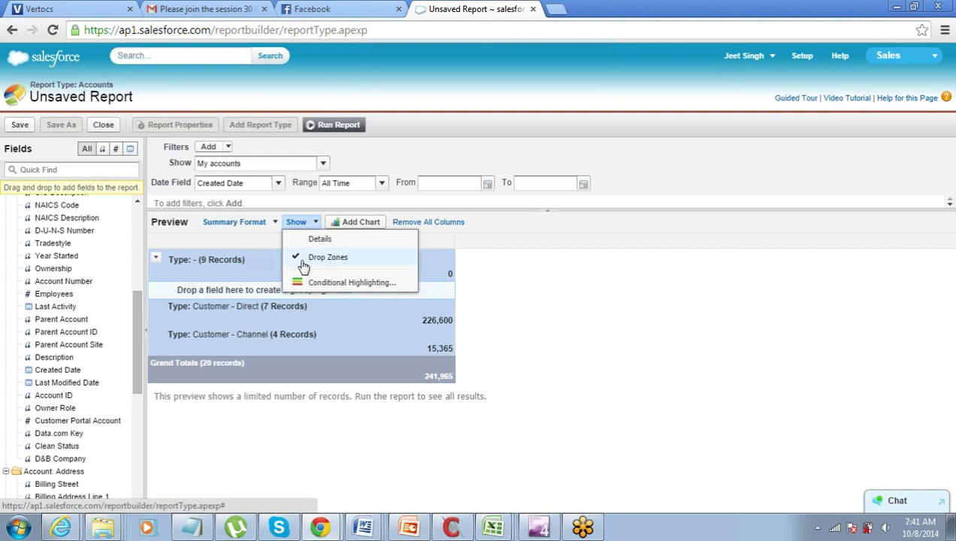
left_click(304, 259)
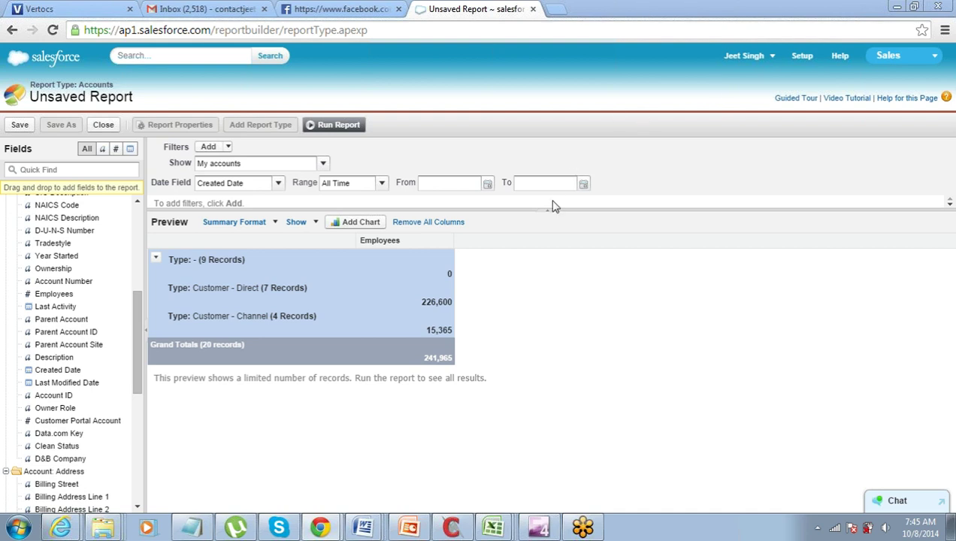
- Show the record details again under each Type group of the summary report
left_click(313, 223)
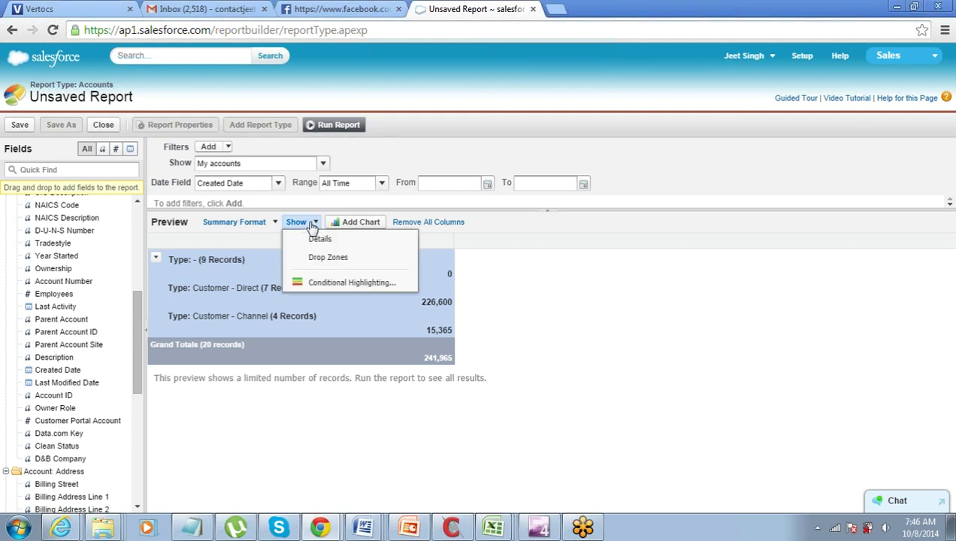
left_click(305, 241)
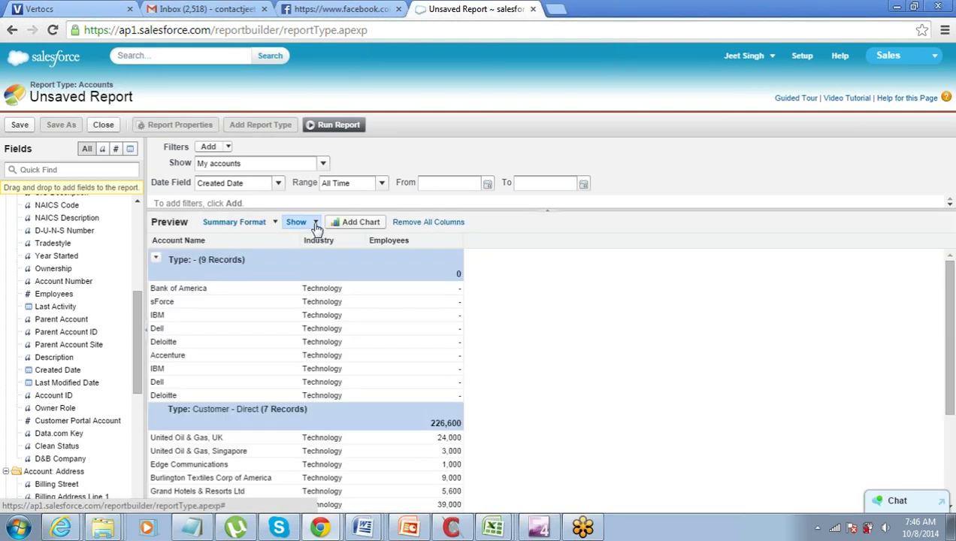
left_click(315, 224)
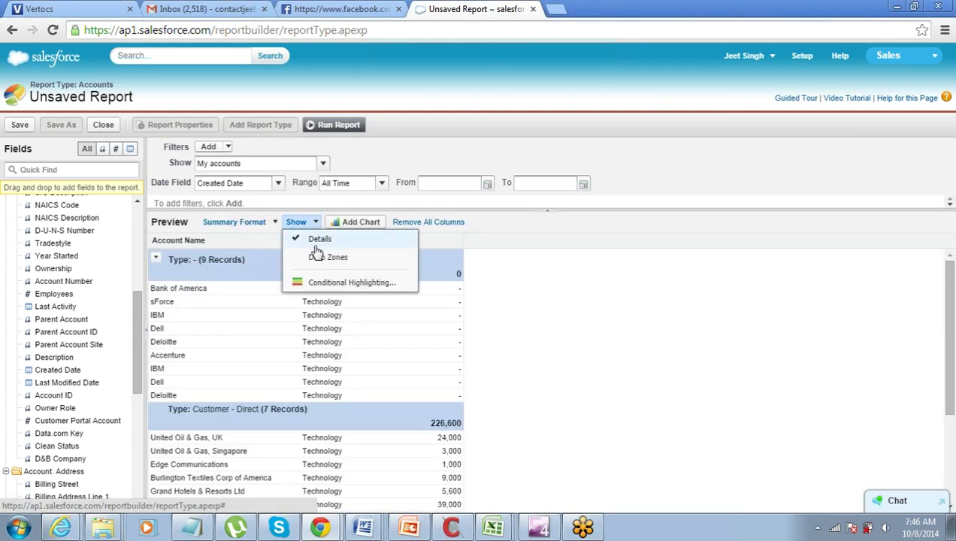
left_click(507, 103)
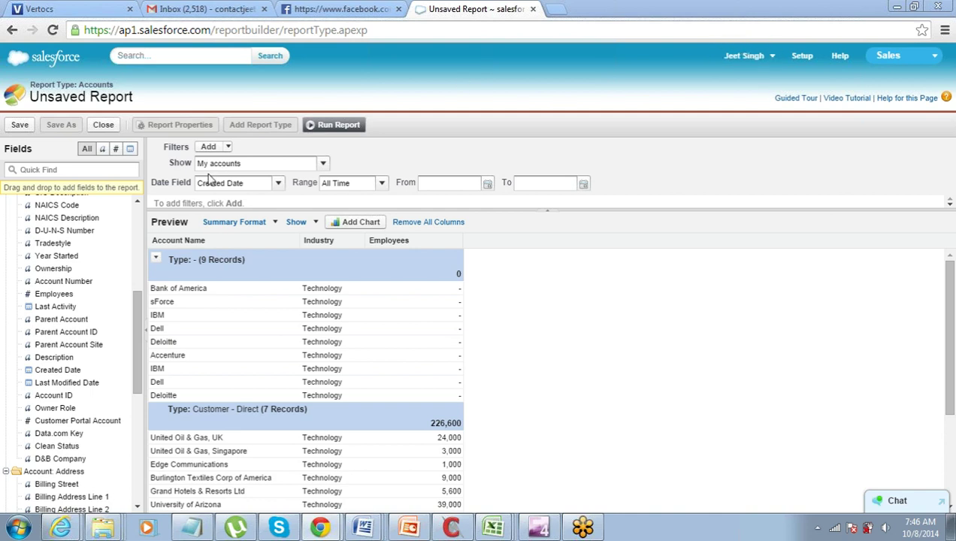
- Add the Billing Country field from the Account: Address group as a column after Employees
left_click_drag(138, 305, 138, 289)
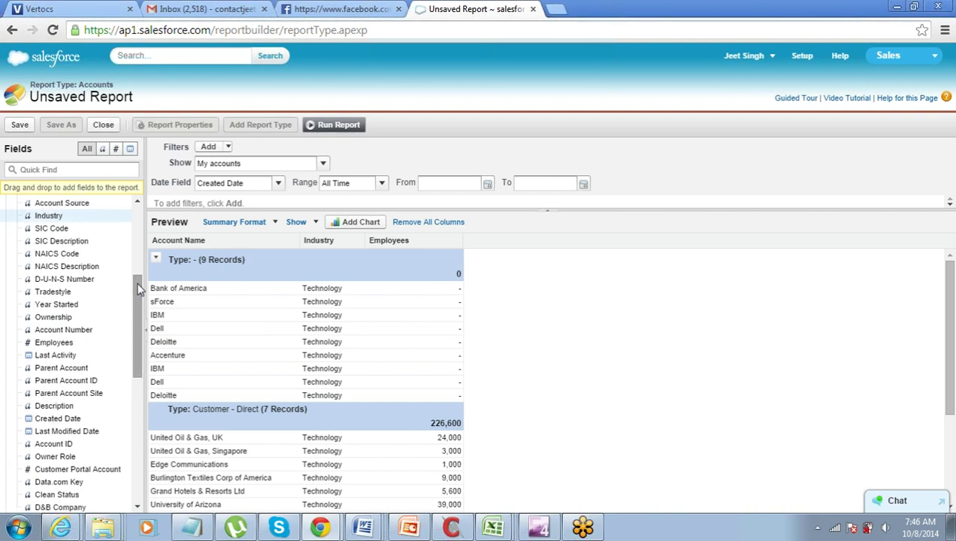
left_click_drag(138, 290, 134, 326)
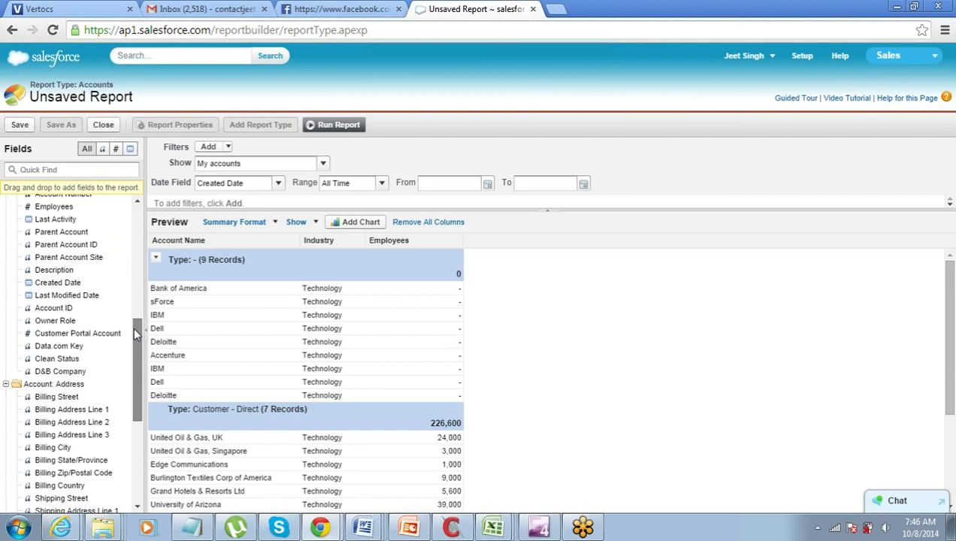
left_click_drag(133, 326, 140, 246)
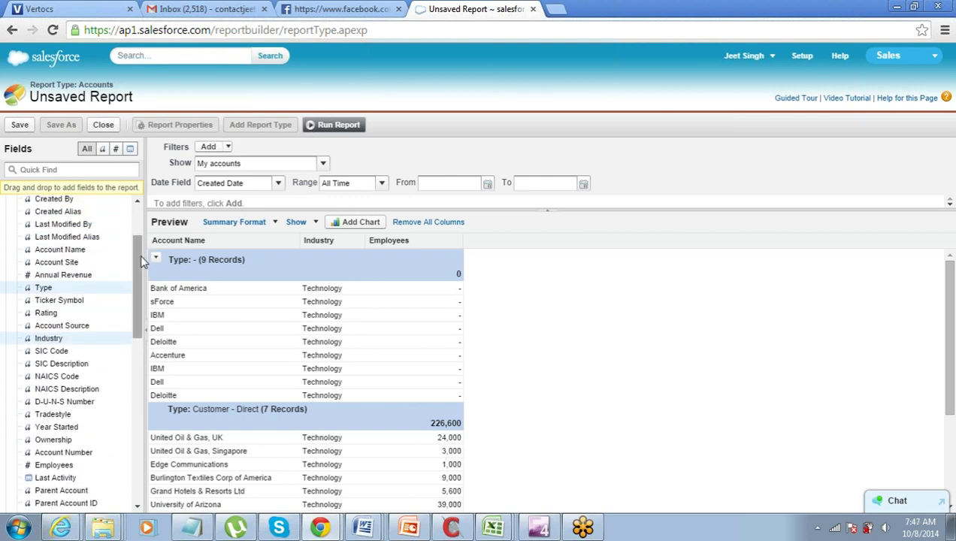
scroll(140, 254, "up", 1)
scroll(143, 249, "up", 1)
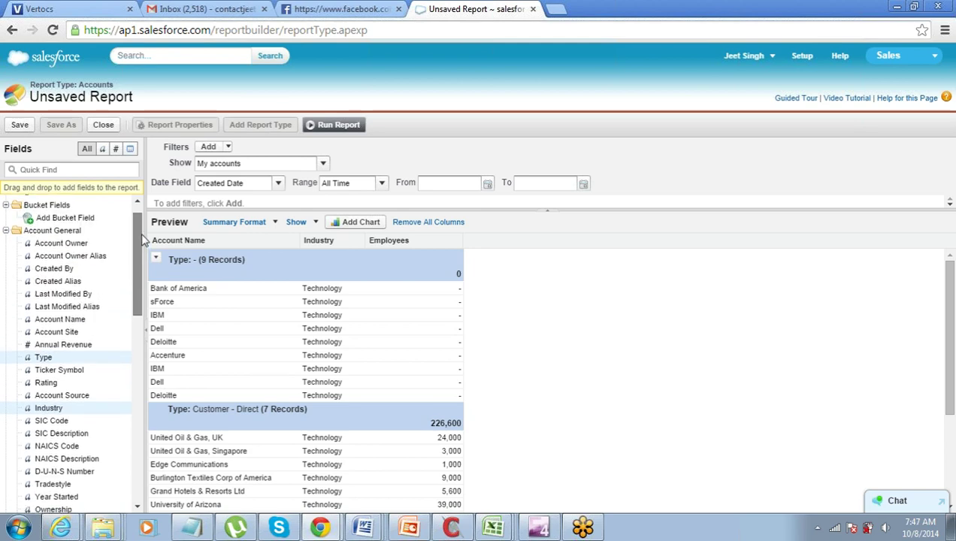
left_click_drag(141, 234, 137, 406)
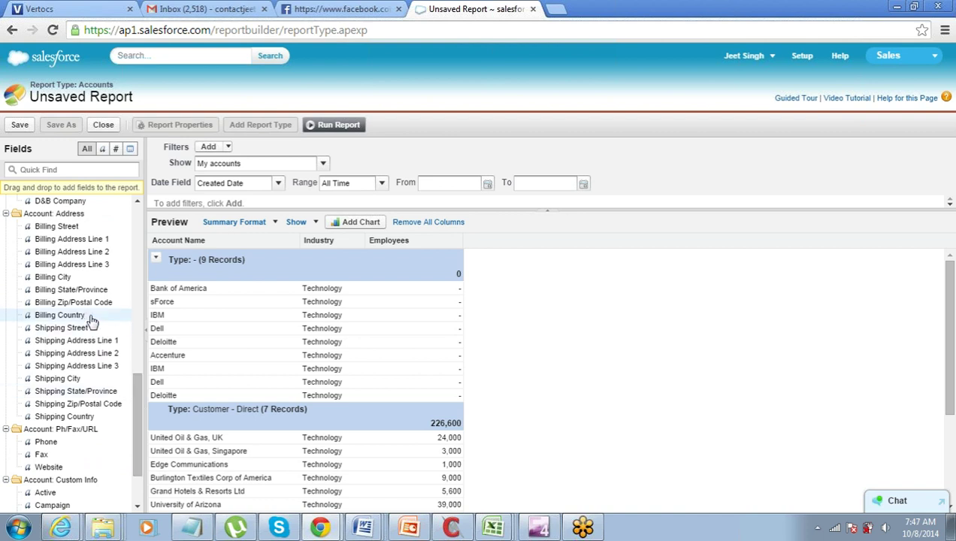
left_click_drag(90, 321, 456, 245)
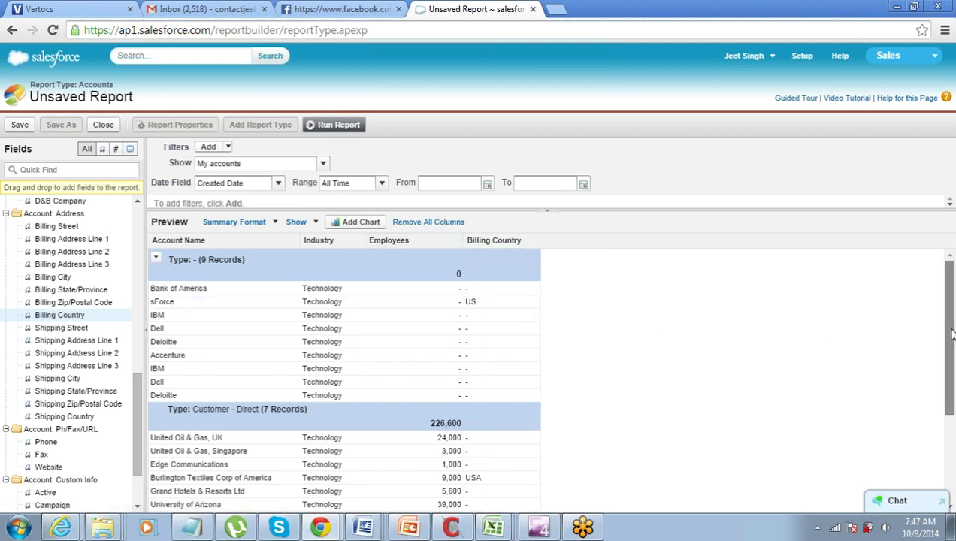
mouse_move(948, 327)
left_mouse_down()
mouse_move(950, 451)
mouse_move(950, 328)
left_mouse_up()
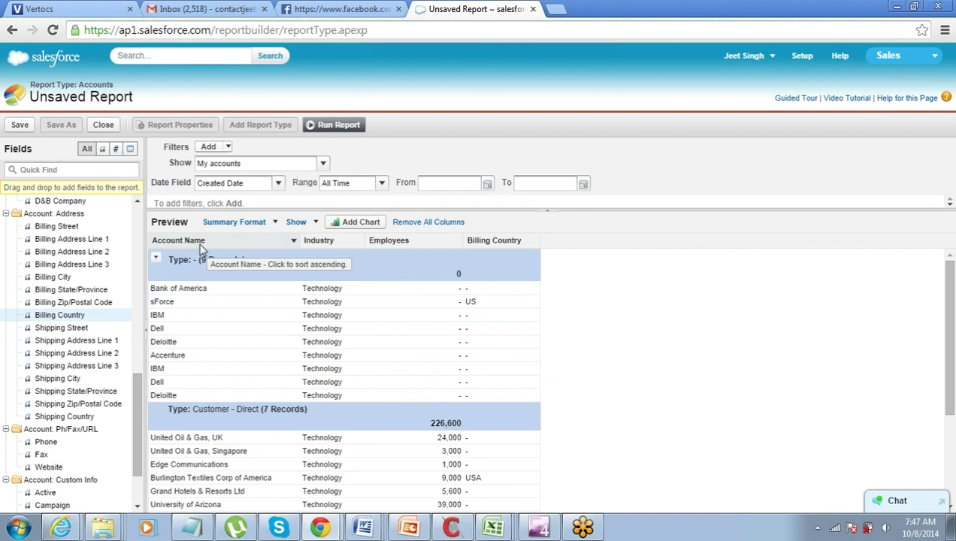
- Change the report to Matrix format and use Billing Country as the column grouping
left_click(274, 224)
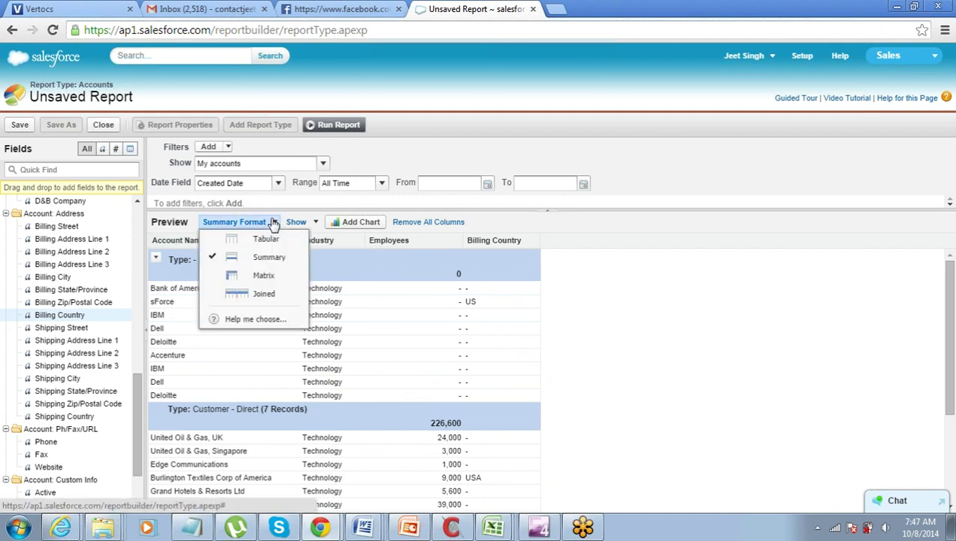
left_click(254, 275)
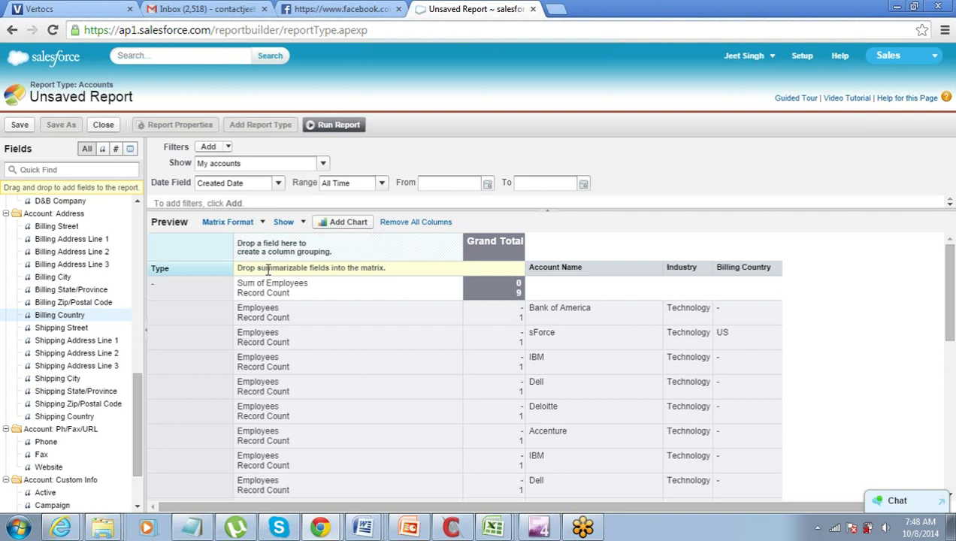
left_click_drag(263, 268, 314, 269)
left_click(278, 239)
left_click_drag(739, 268, 378, 246)
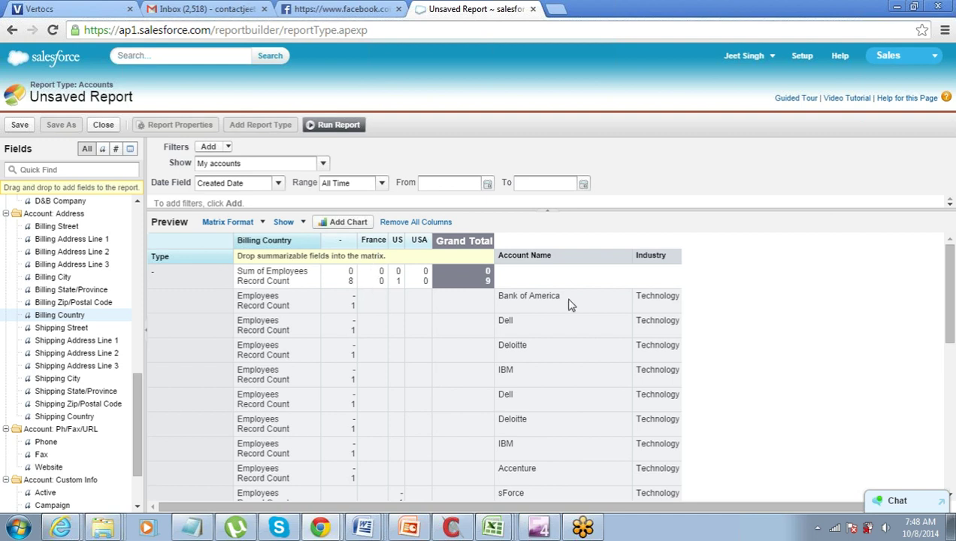
left_click_drag(953, 276, 952, 255)
- Hide the record details and the record count in the matrix, keeping only the Sum of Employees
left_click(302, 223)
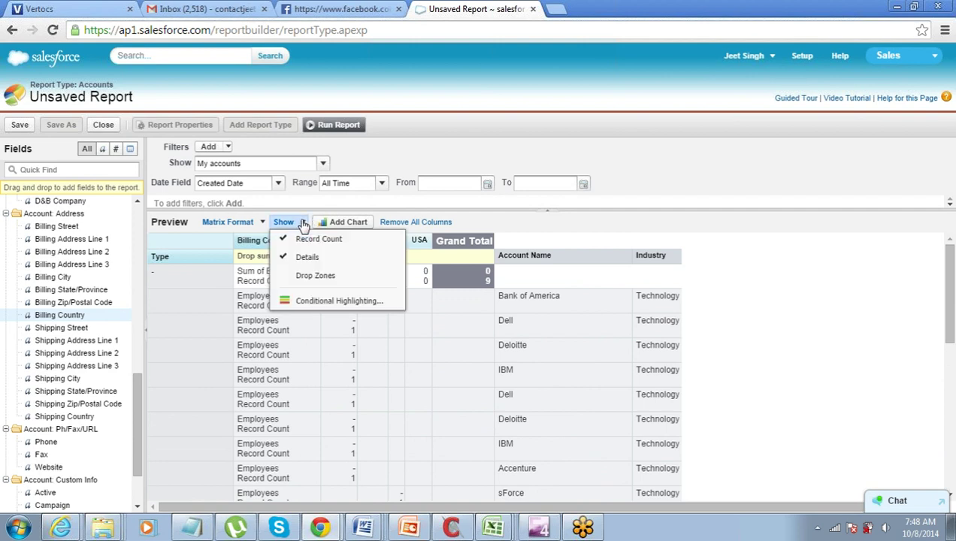
left_click(295, 256)
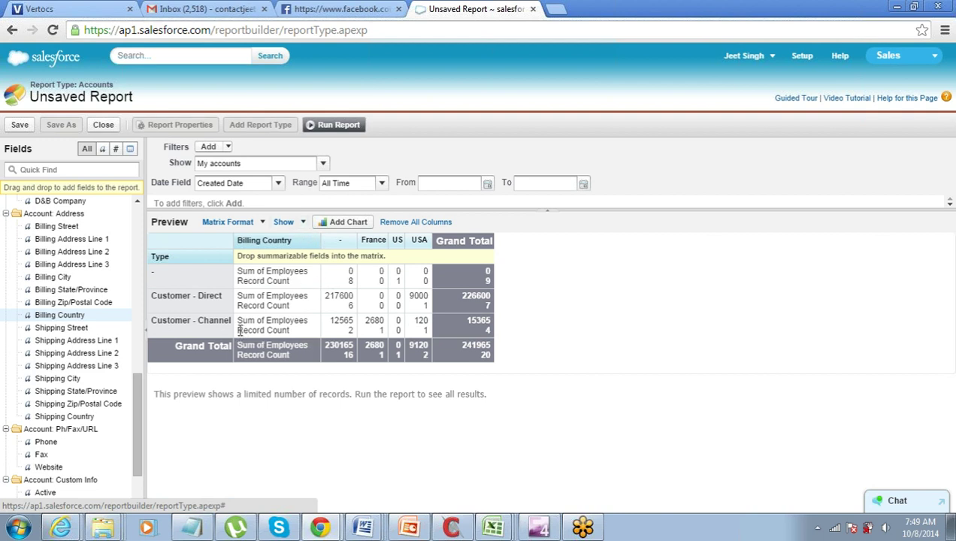
left_click_drag(237, 331, 287, 328)
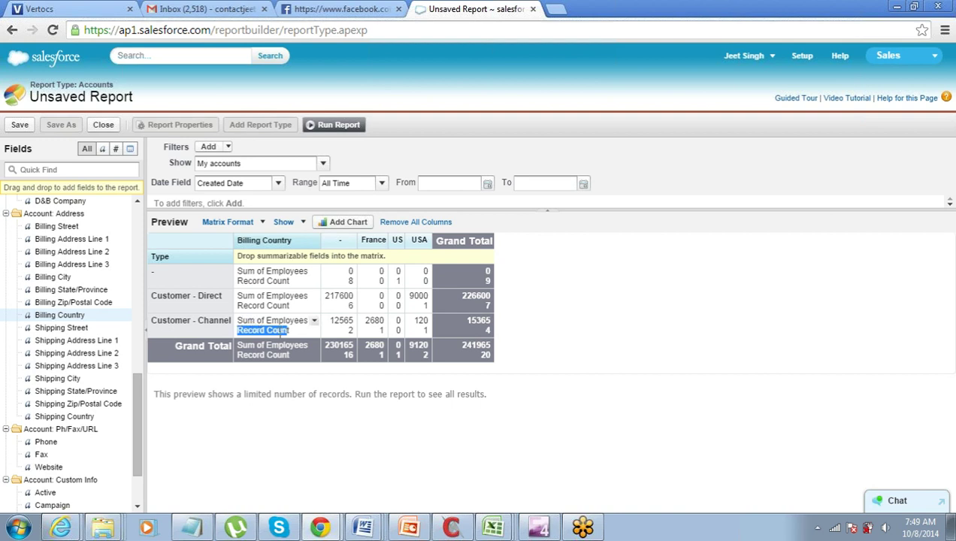
left_click(284, 333)
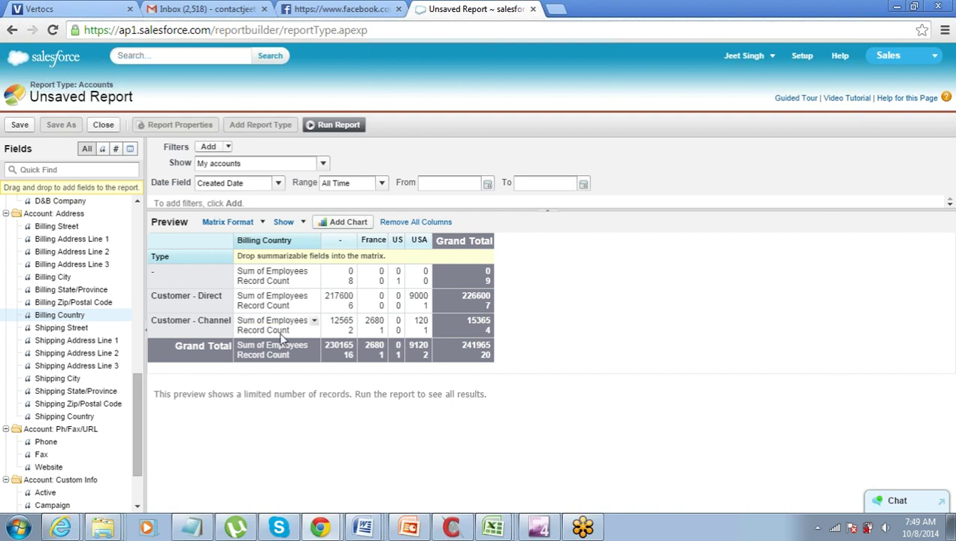
left_click(303, 221)
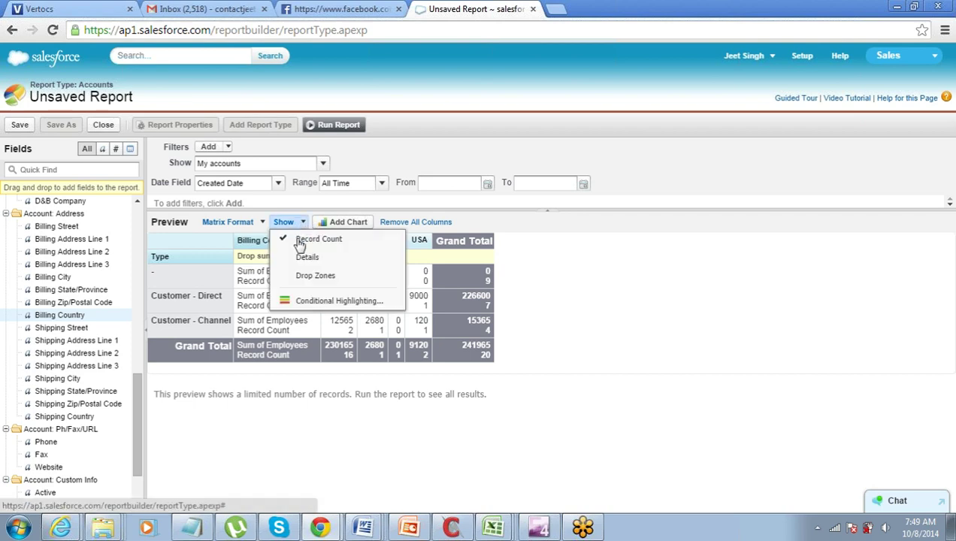
left_click(298, 239)
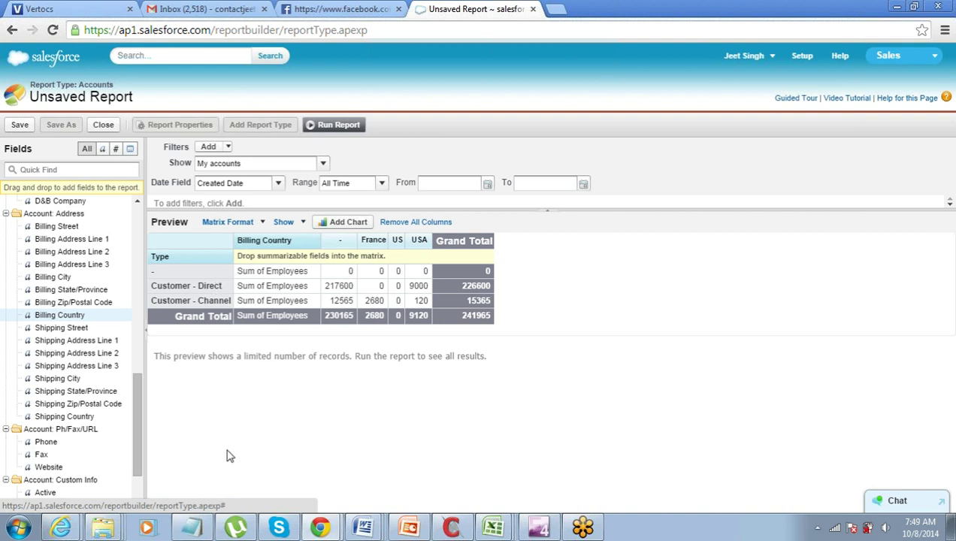
- Switch to the Notepad outline, append "(later)" to the Joined format entry, and return to the Salesforce report in Chrome
left_click(200, 531)
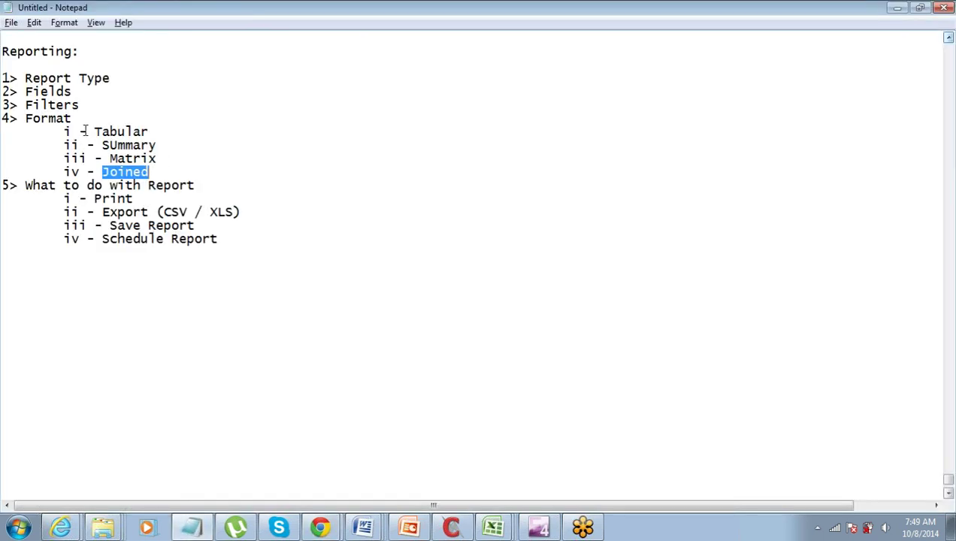
left_click_drag(86, 132, 168, 155)
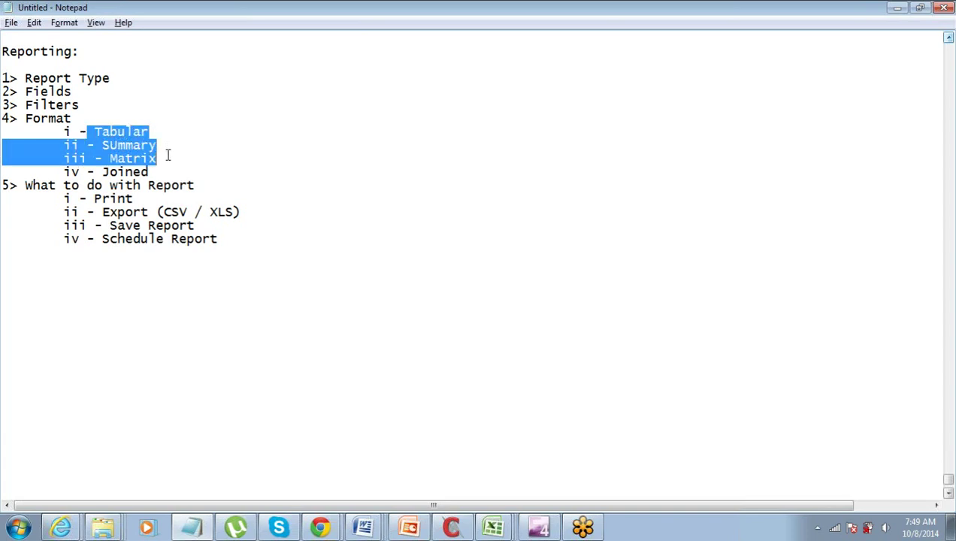
left_click(166, 172)
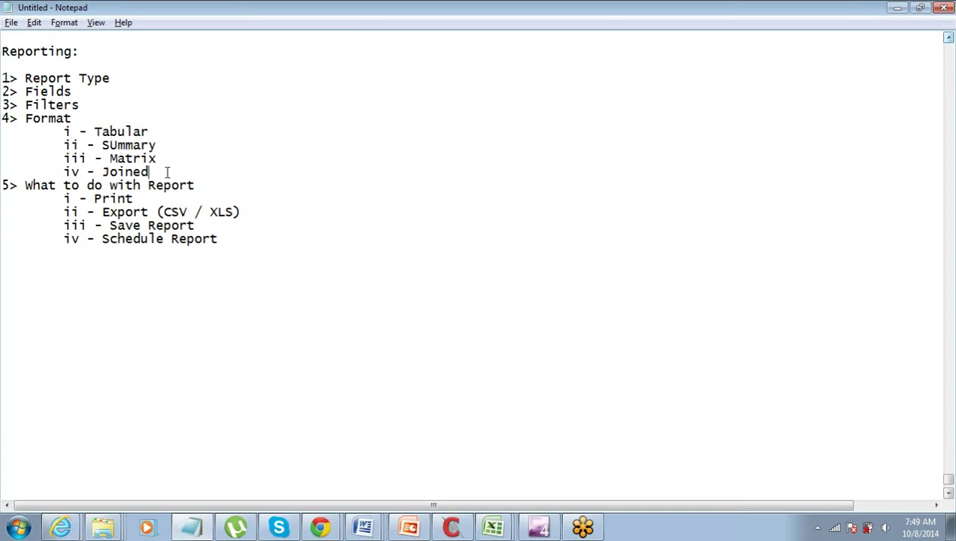
type("(later)")
key("alt+Tab")
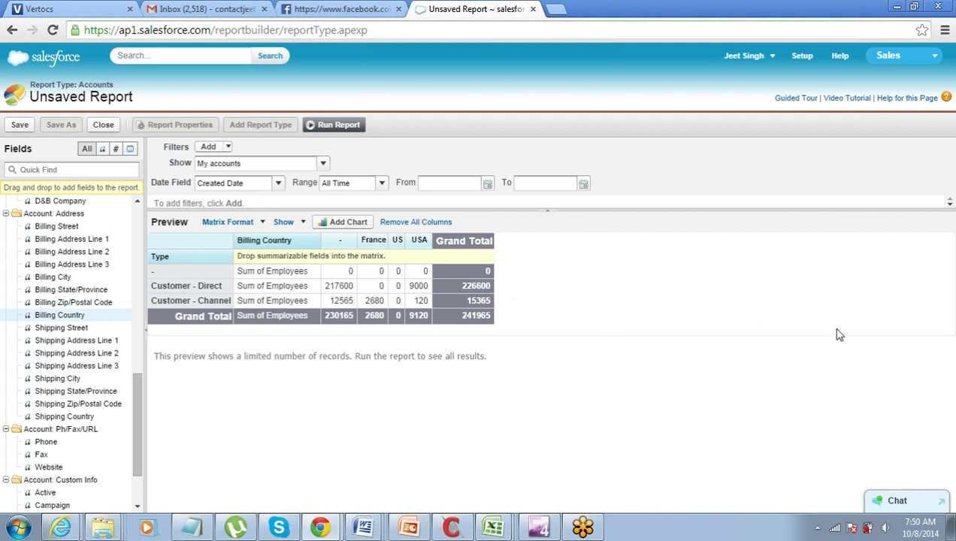
- Switch to the Notepad outline and review section 5, What to do with Report, covering the Print, Export, Save Report and Schedule Report items
left_click(192, 530)
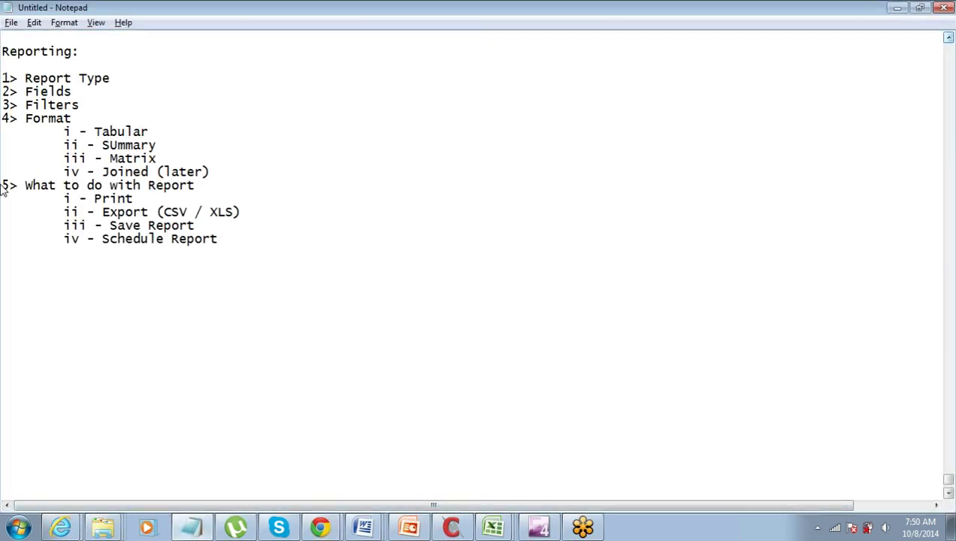
left_click_drag(3, 184, 246, 241)
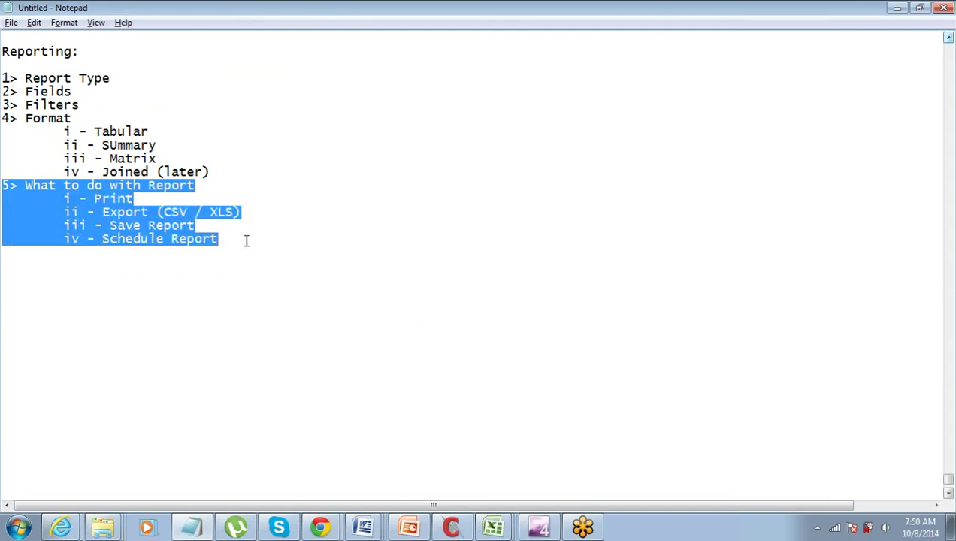
left_click(177, 198)
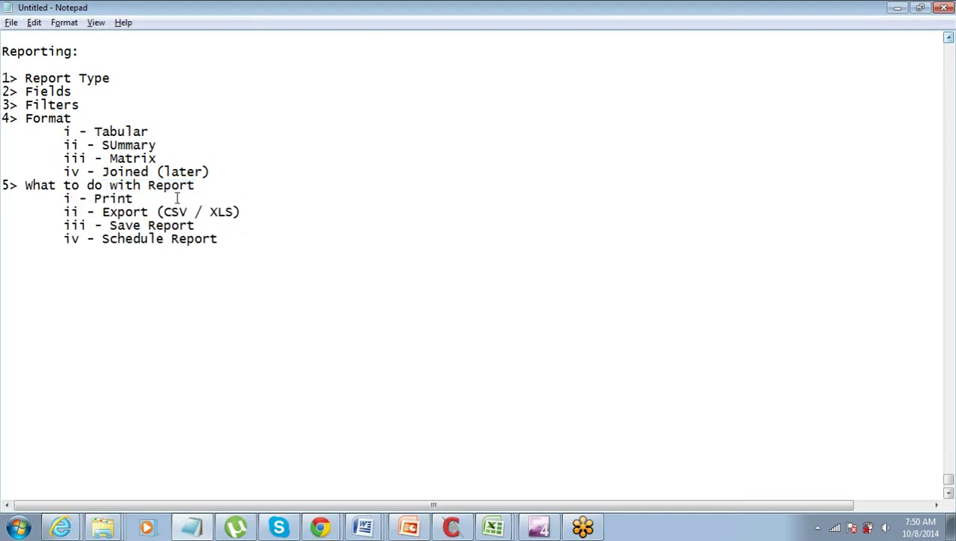
key("ctrl+shift+Left")
key("Down")
key("Right")
key("ctrl+shift+Right")
key("ctrl+shift+Right")
key("ctrl+shift+Right")
key("ctrl+shift+Right")
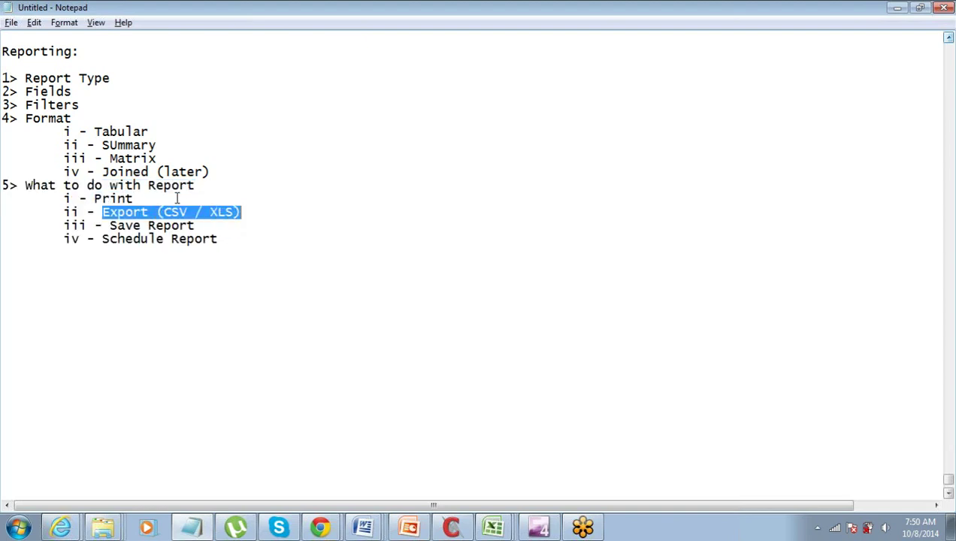
key("Down")
key("ctrl+shift+Left")
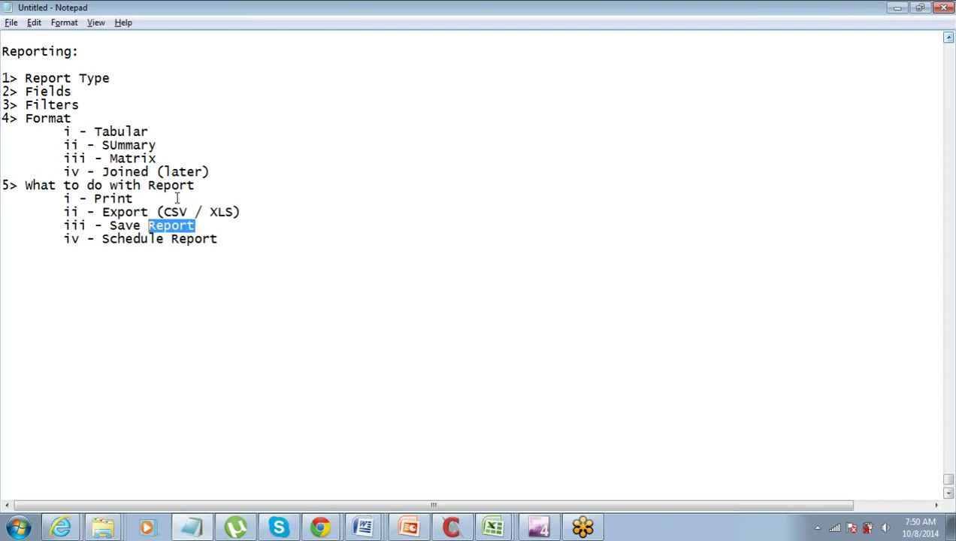
key("ctrl+shift+Left")
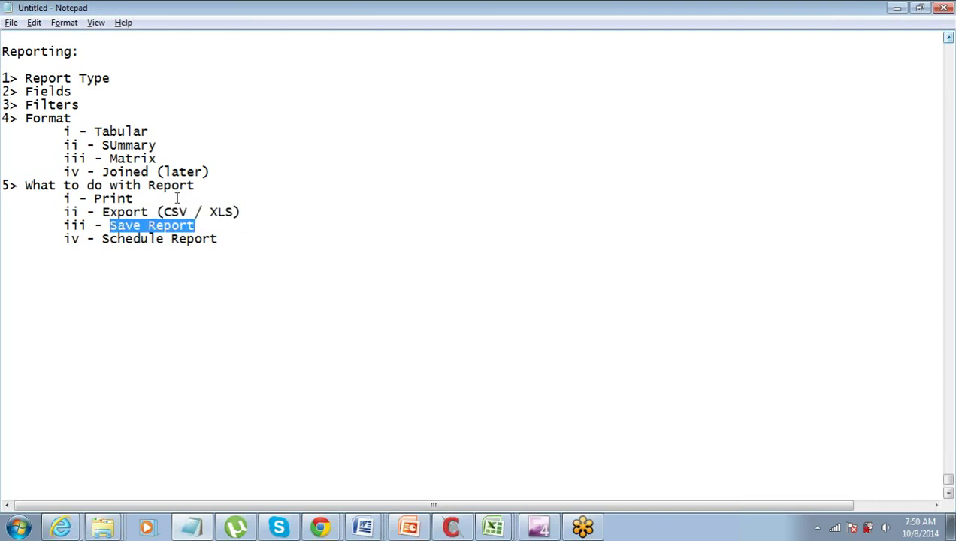
key("Down")
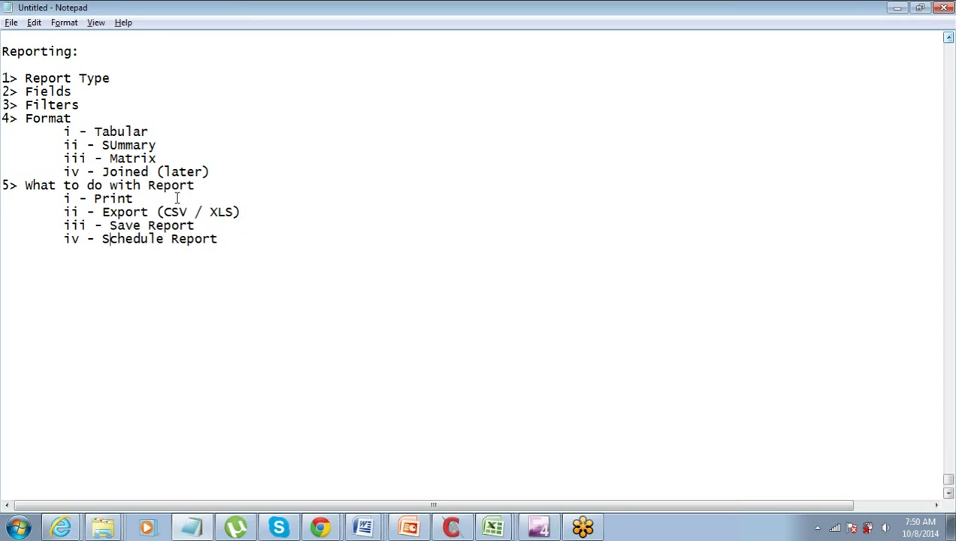
key("ctrl+Left")
key("ctrl+shift+Right")
key("ctrl+shift+Right")
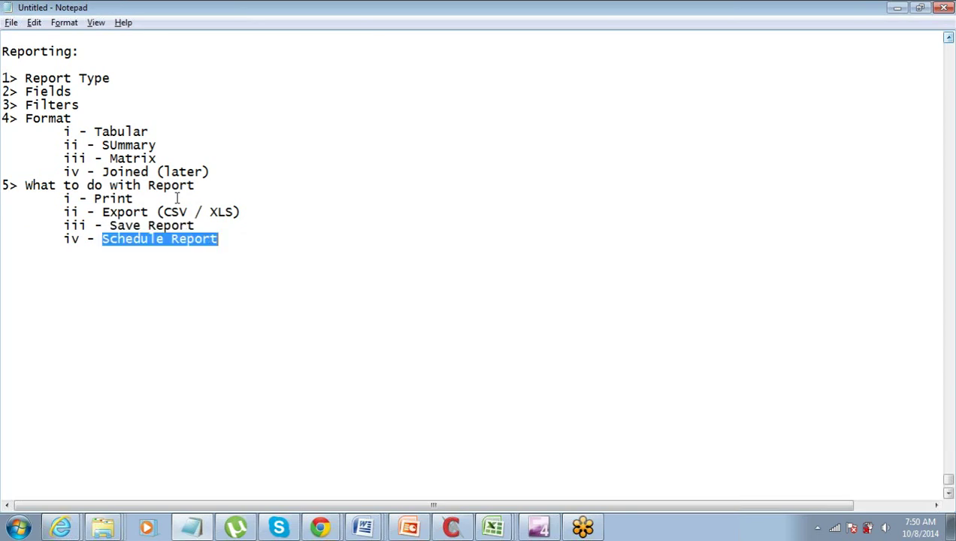
- Return to the Salesforce report builder in Chrome and run the matrix report, staying on its results page
key("alt+Tab")
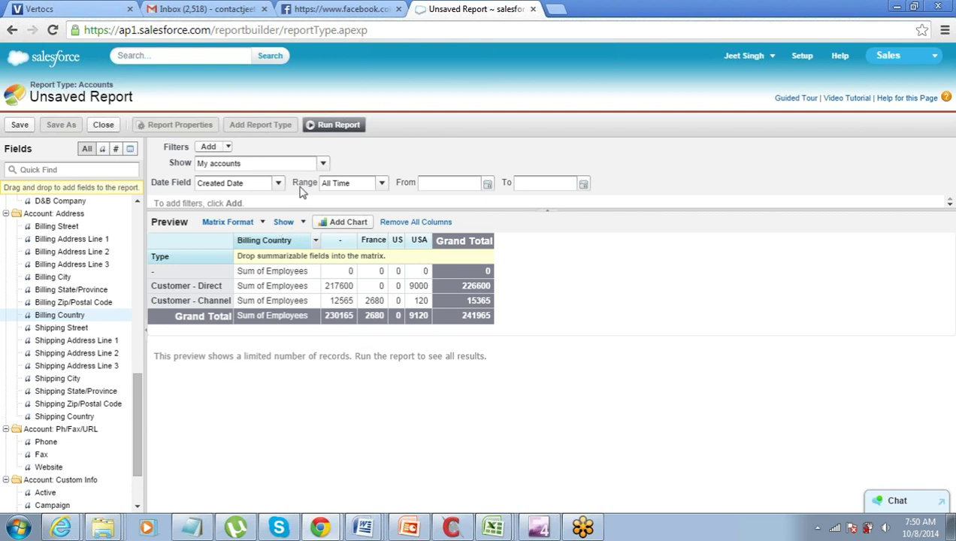
left_click(327, 130)
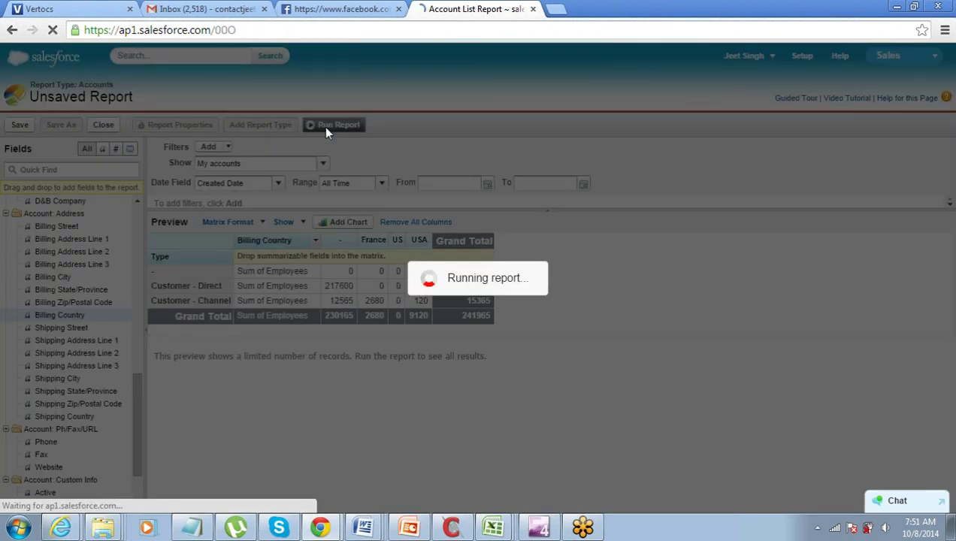
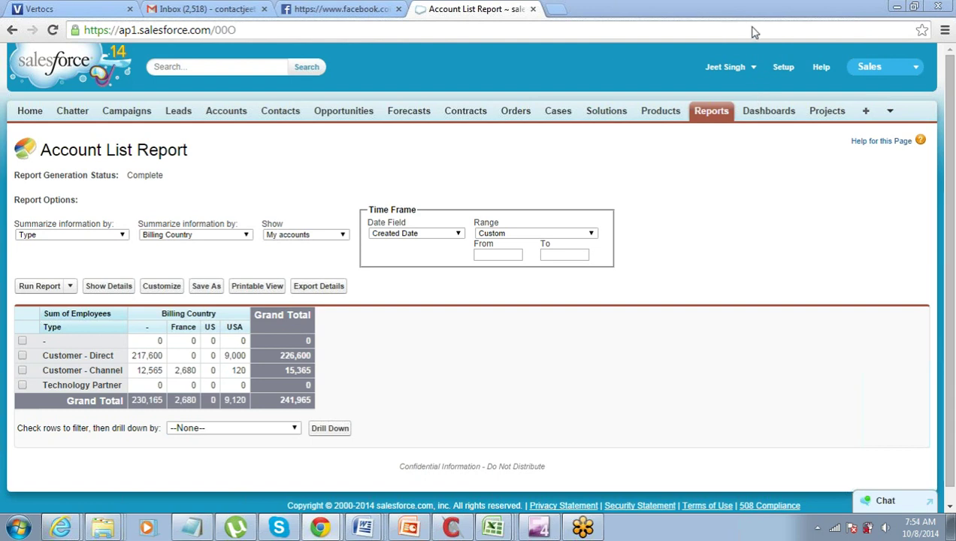
left_click(12, 32)
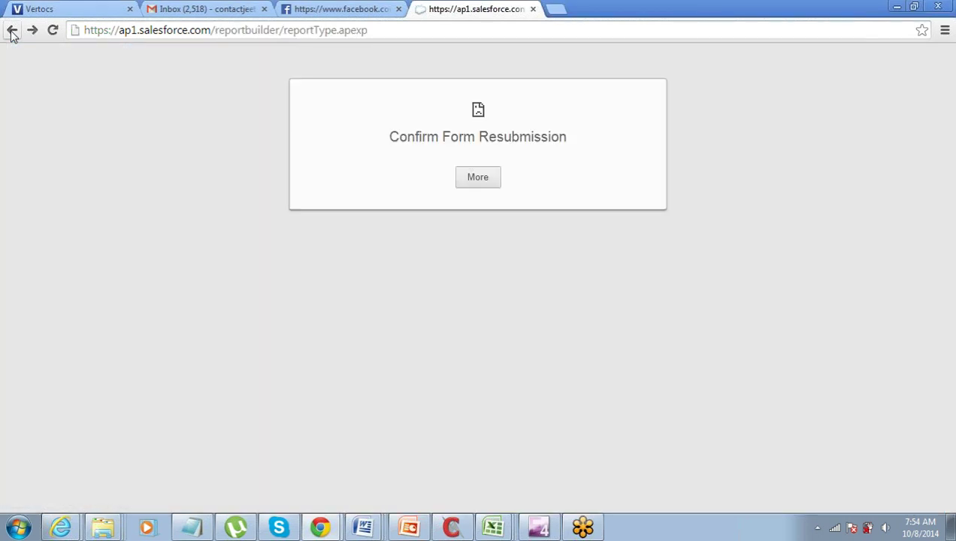
left_click(33, 31)
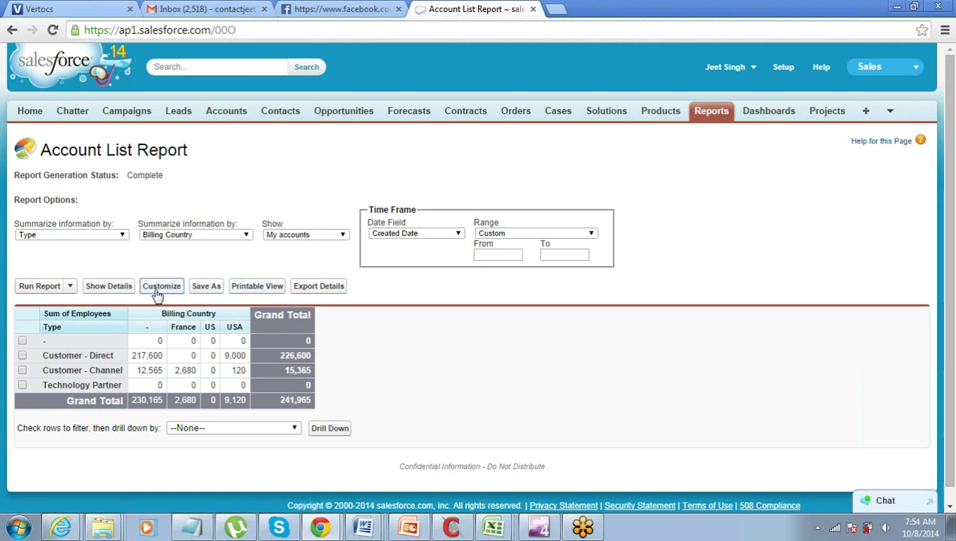
- Reopen the report for customization and run it again without changing anything
left_click(159, 286)
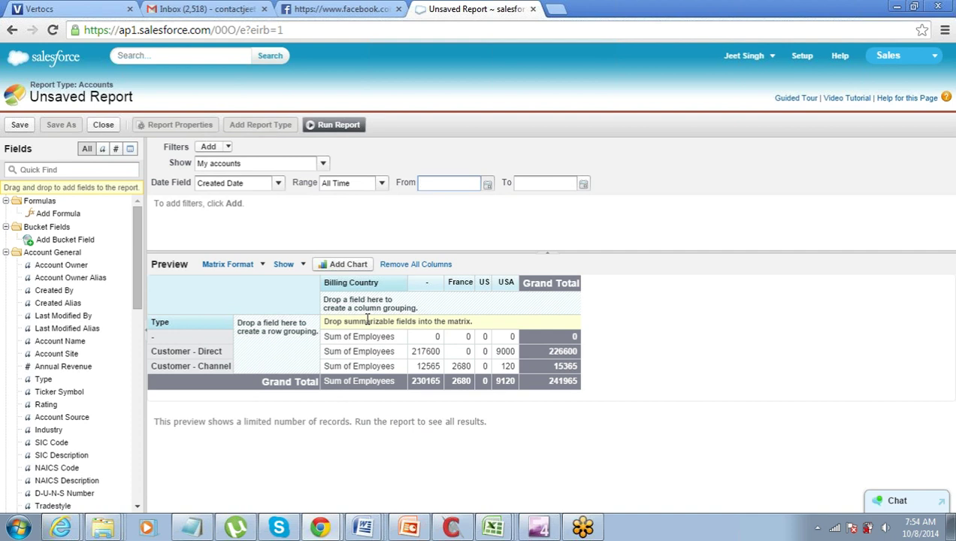
left_click(339, 126)
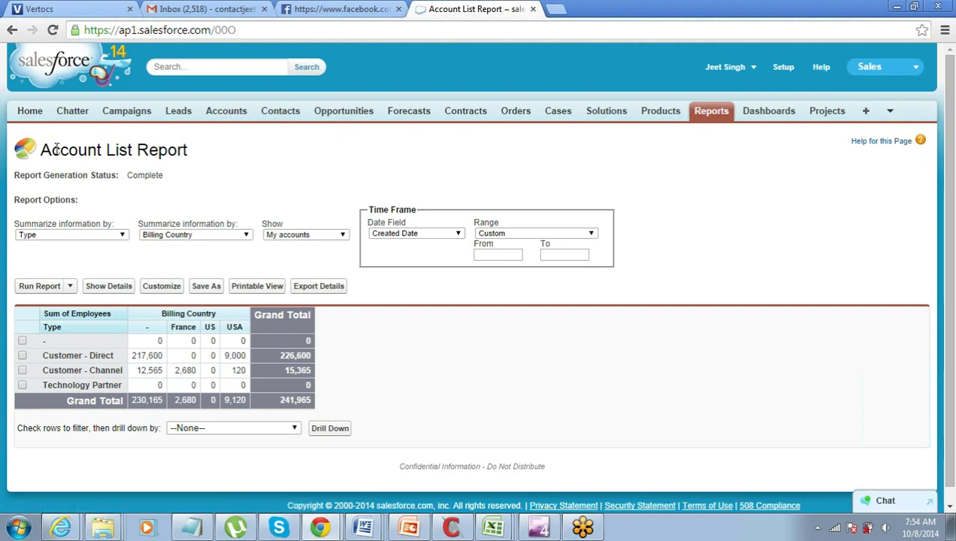
left_click_drag(51, 150, 150, 147)
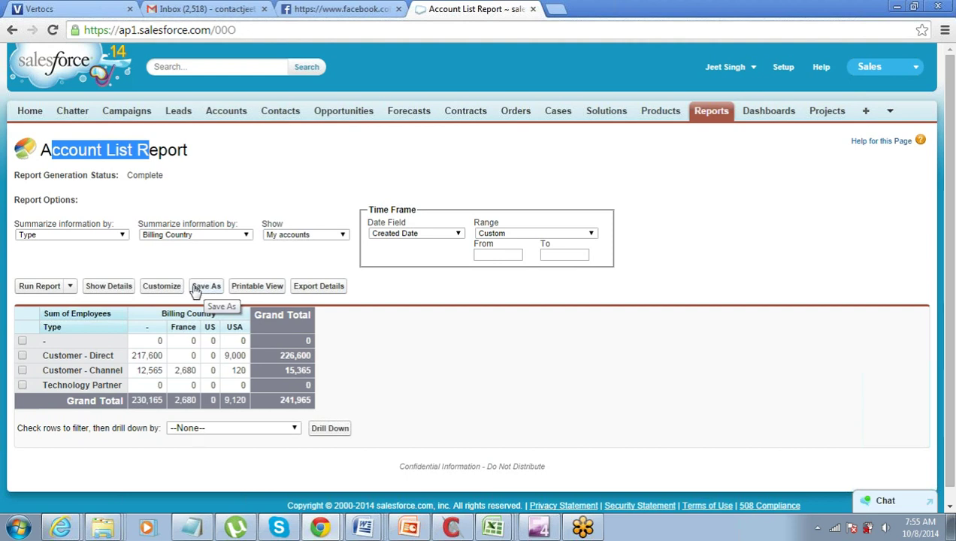
left_click(70, 287)
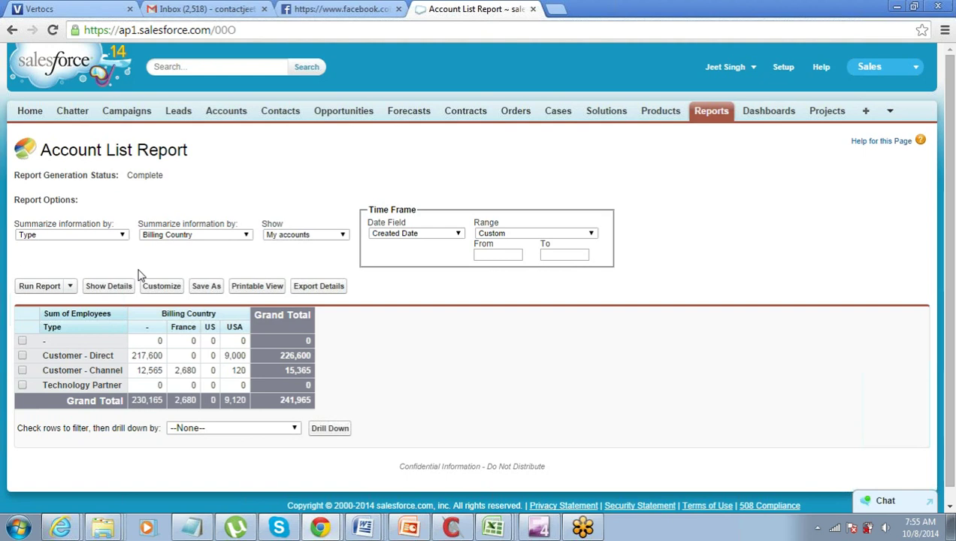
- Start saving a copy of the report and name it ReportofAccounts, accepting the matching unique name
left_click(207, 287)
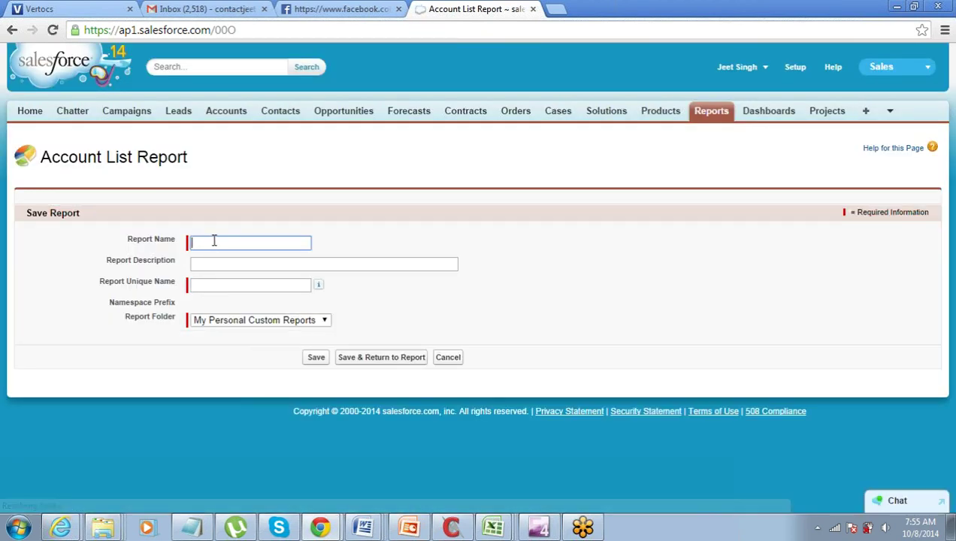
type("Per")
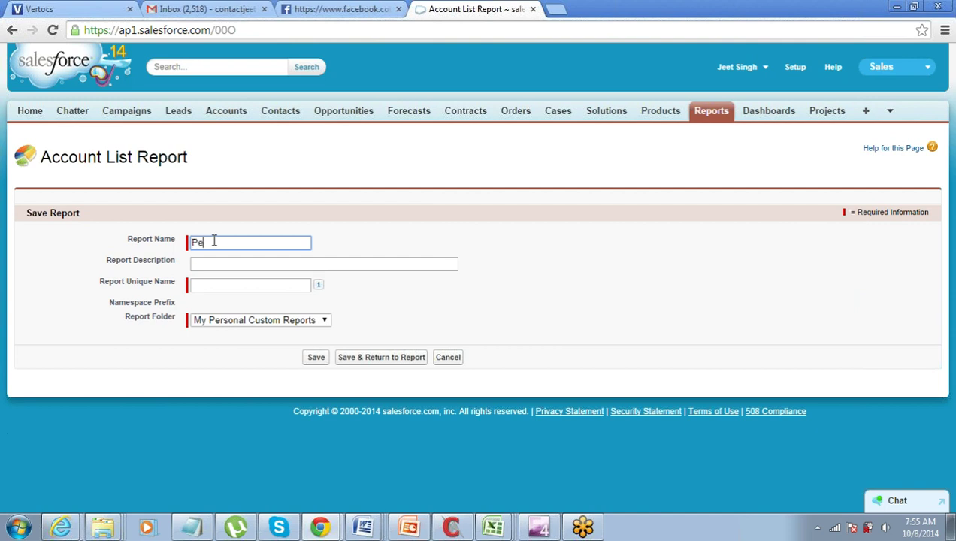
key("BackSpace")
key("BackSpace")
key("BackSpace")
type("ReportofAccounts")
key("Tab")
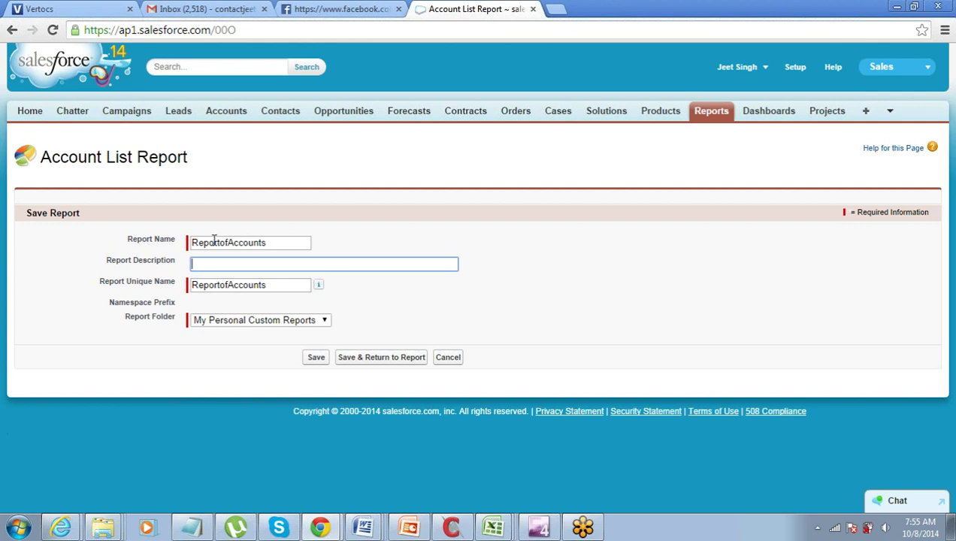
- Set the report description to "Matrix Report for Billing Country & TYpe"
type("Matrix Report for Billic")
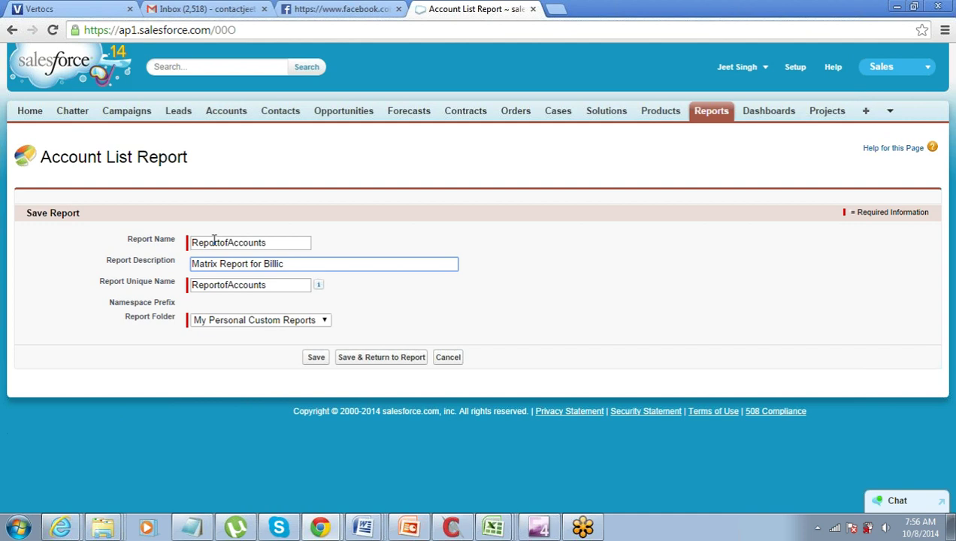
key("BackSpace")
type("ng Country & TYpe")
key("Tab")
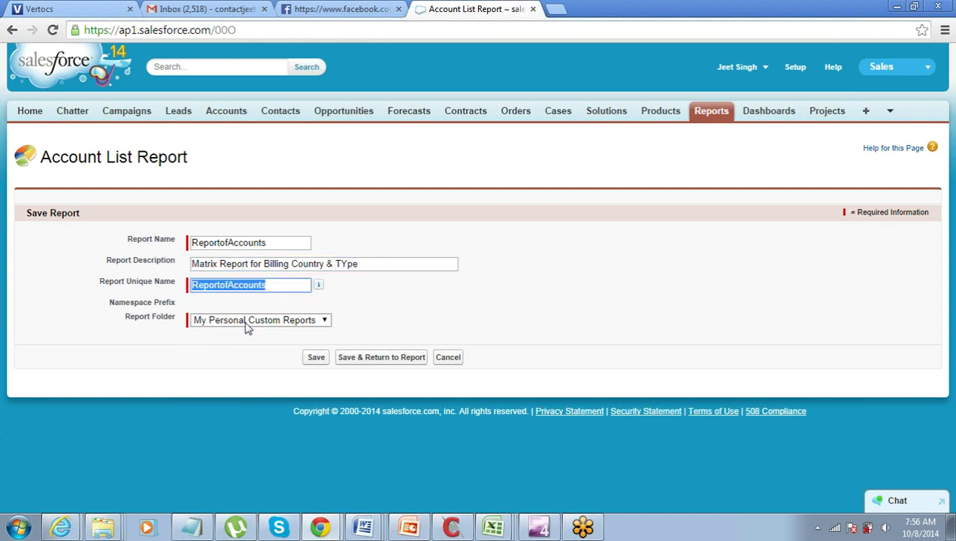
- Choose Unfiled Public Reports as the report folder and save the report
left_click_drag(128, 321, 165, 324)
left_click(198, 323)
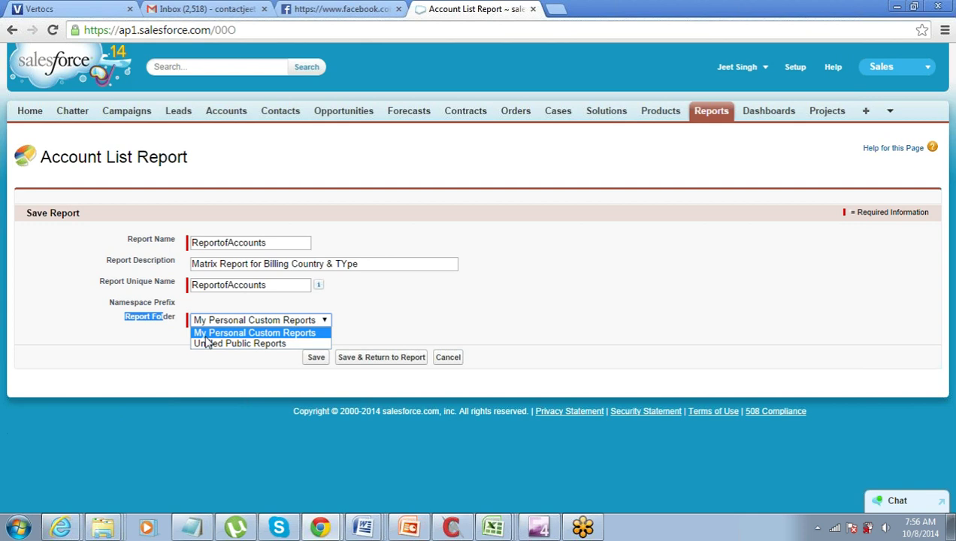
left_click(207, 344)
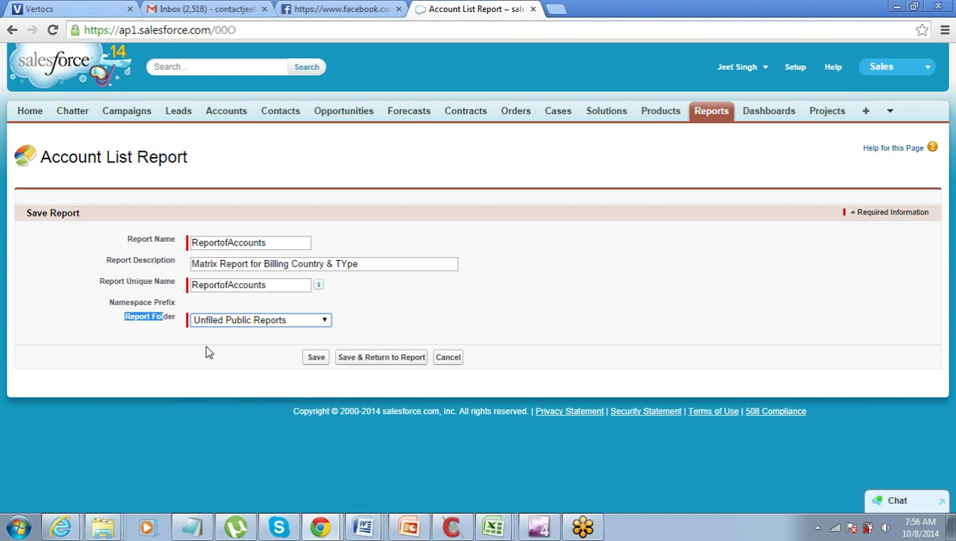
left_click(316, 359)
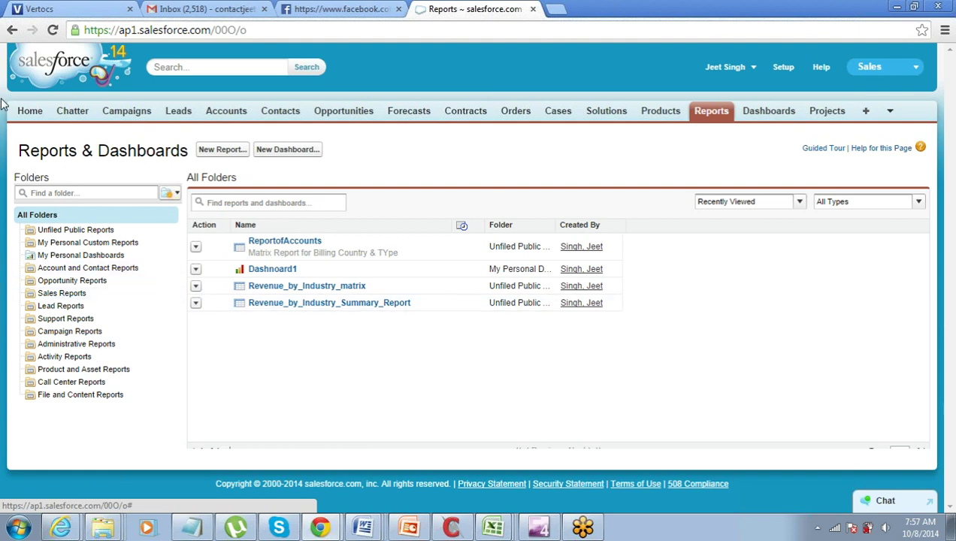
- Go back to the Account List Report results, choose to schedule future runs, and save the report to continue to the schedule
left_click(11, 36)
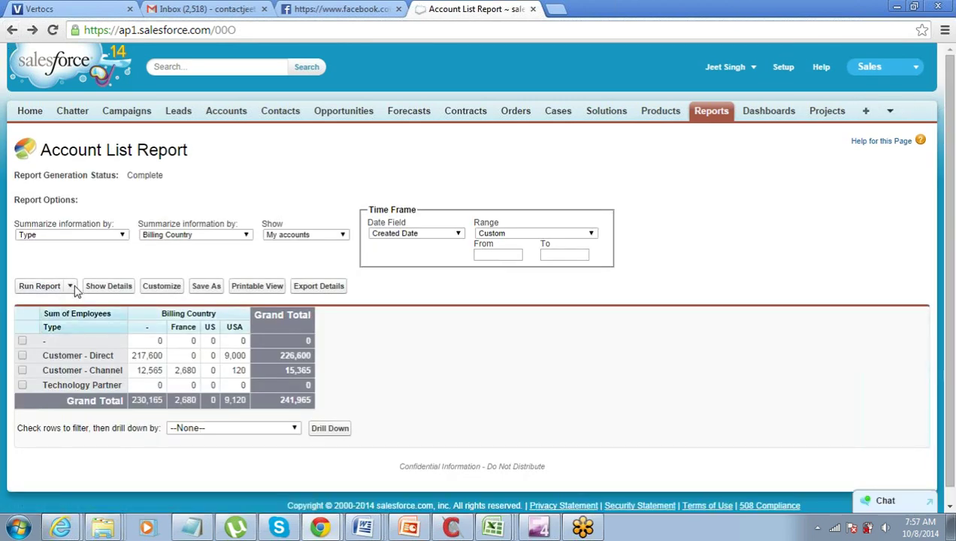
left_click(70, 287)
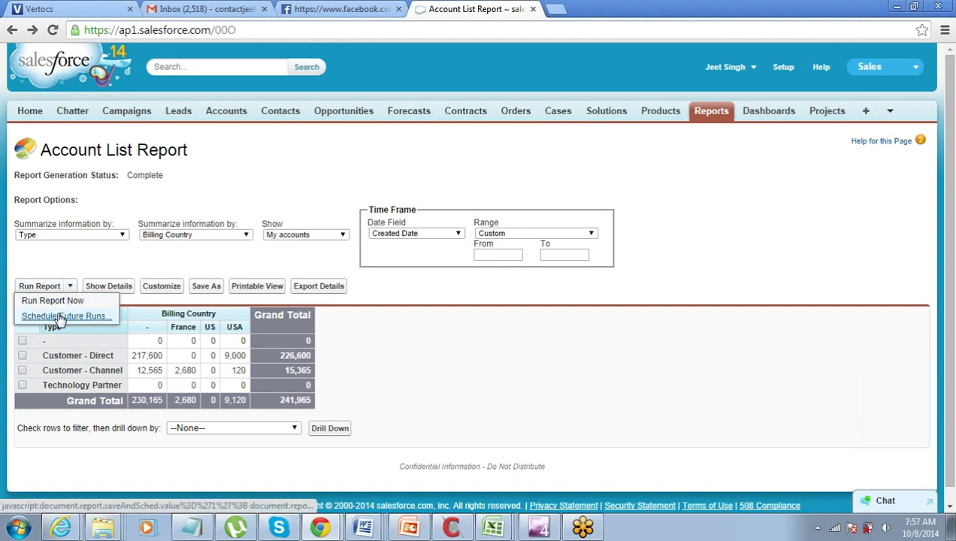
left_click(60, 316)
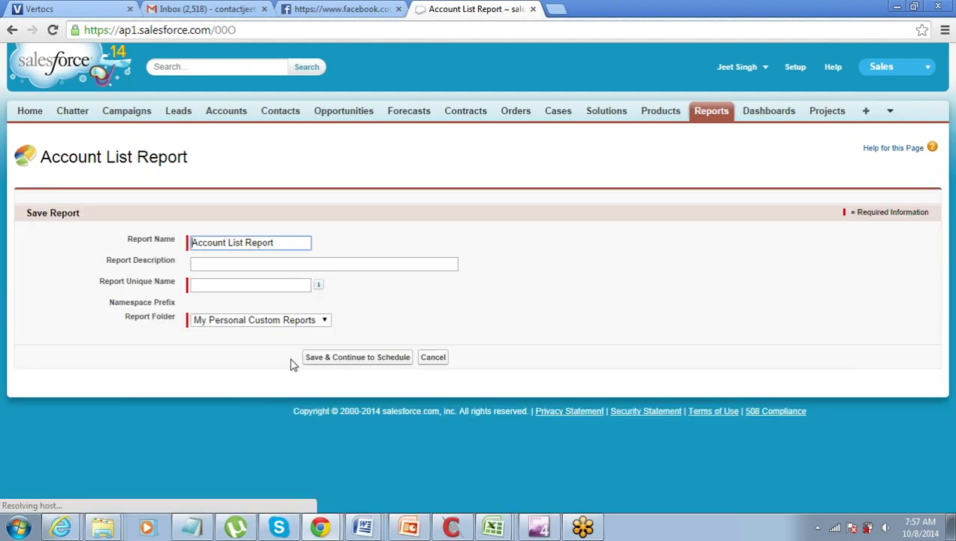
left_click(328, 359)
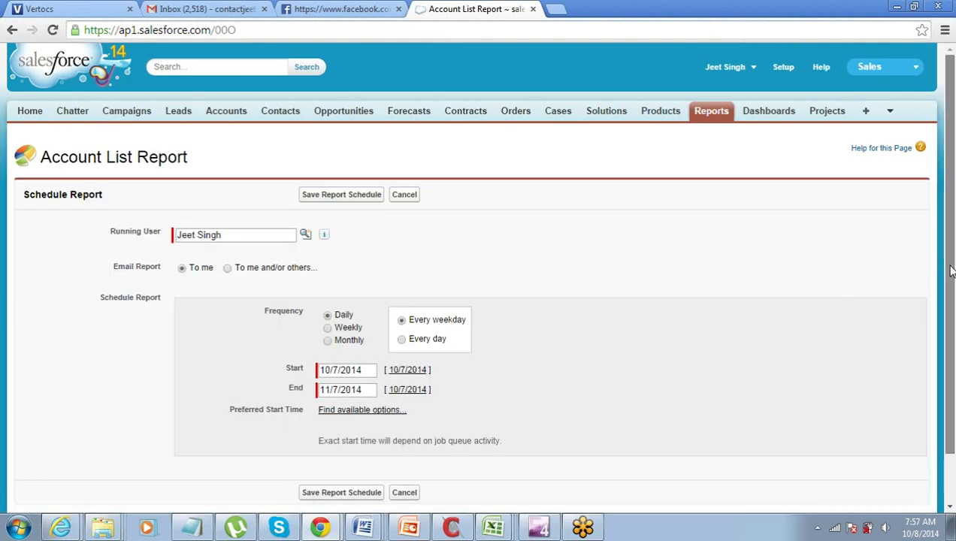
- Try the monthly frequency and the email recipient options, then schedule the report weekly on Tuesday, emailed only to me
left_click_drag(948, 272, 951, 316)
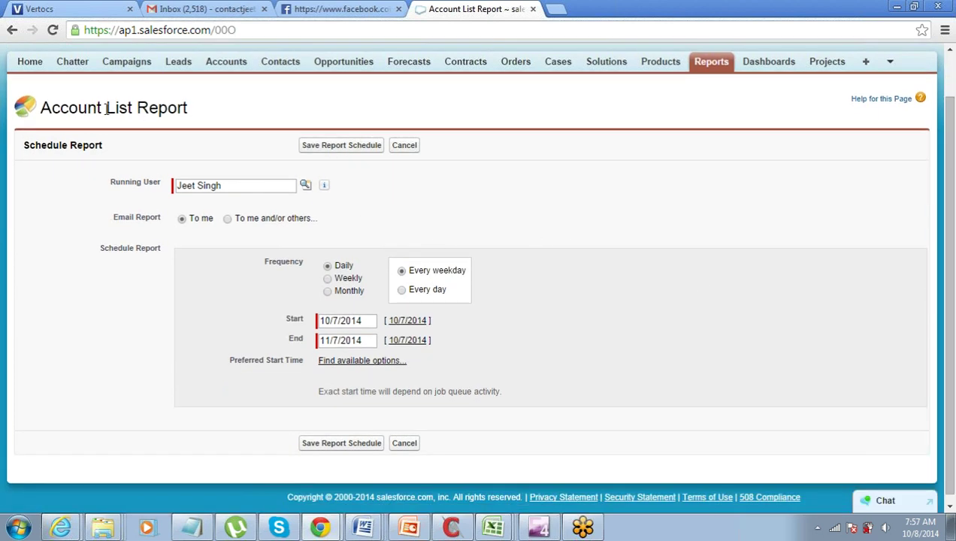
left_click(327, 279)
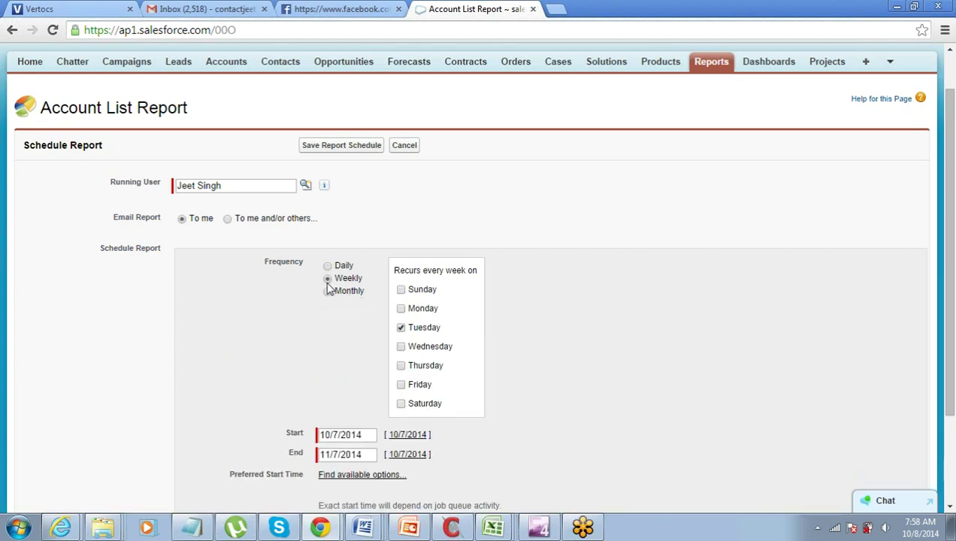
left_click(329, 293)
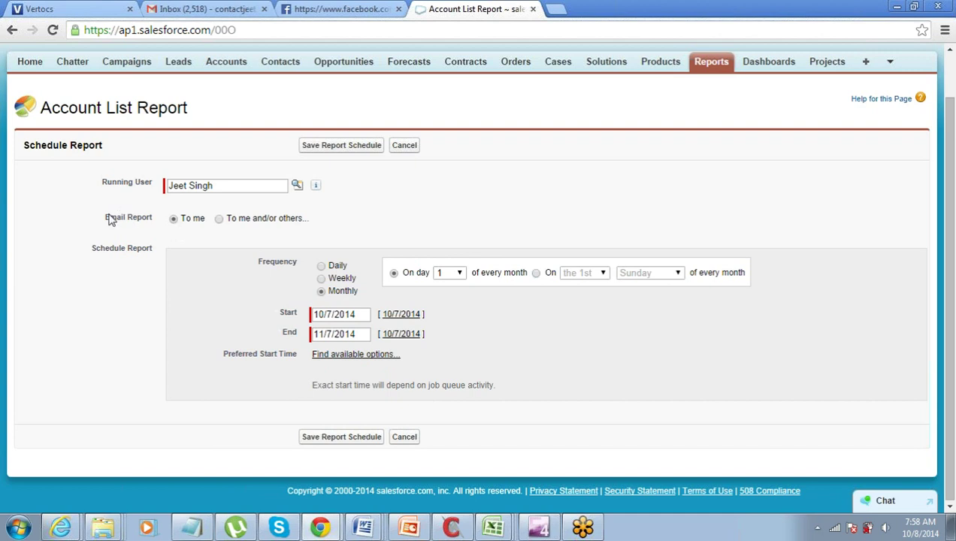
left_click_drag(105, 217, 154, 221)
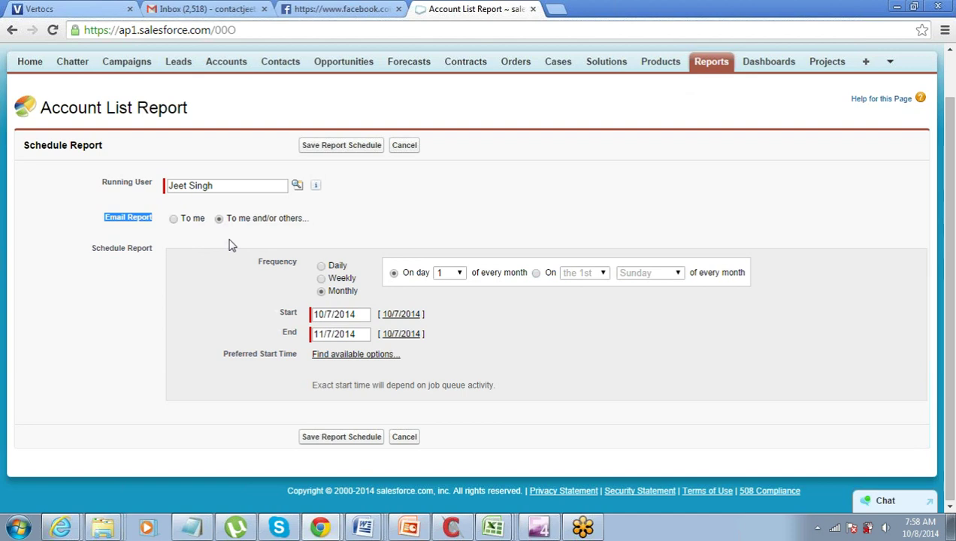
left_click(174, 219)
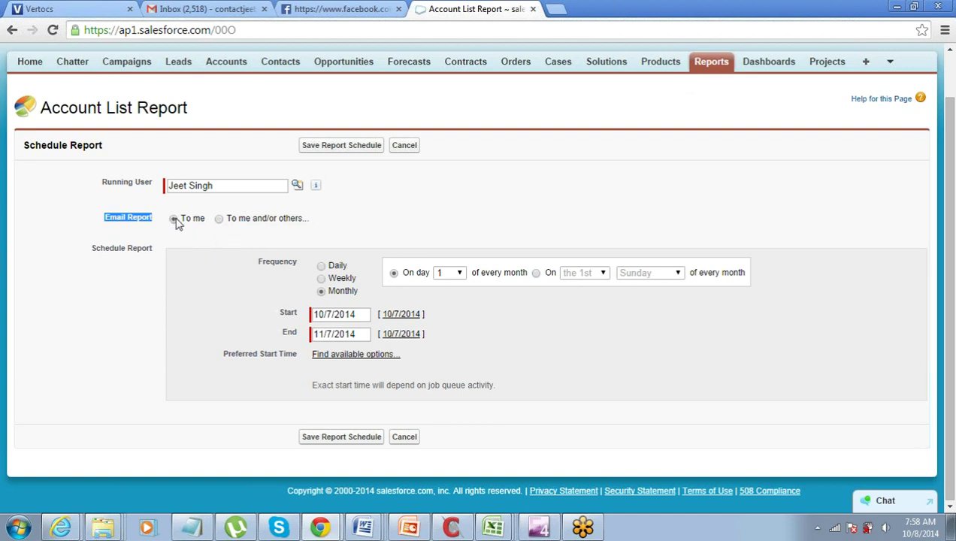
left_click(324, 279)
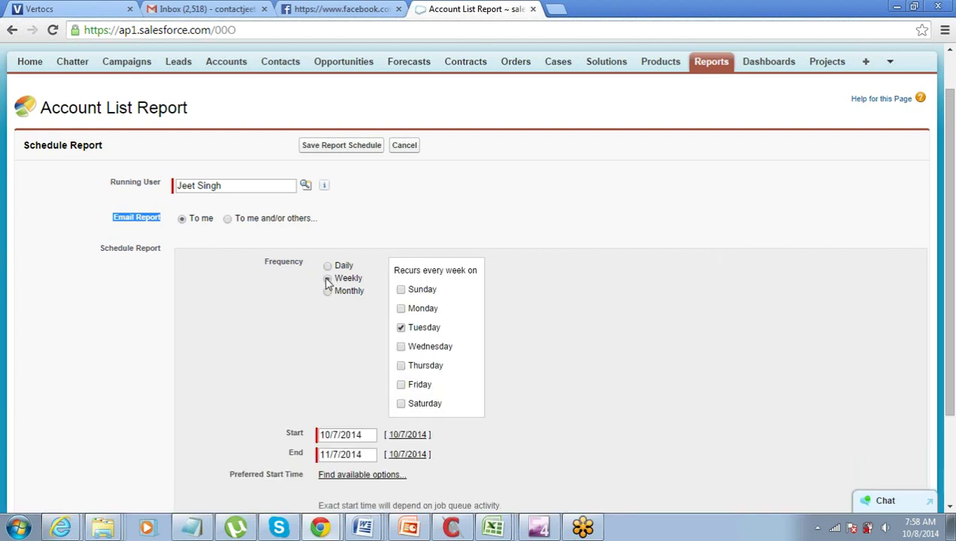
- Make the weekly schedule recur on Monday instead of Tuesday and set its end date to 11/30/2014
left_click(401, 308)
left_click(401, 328)
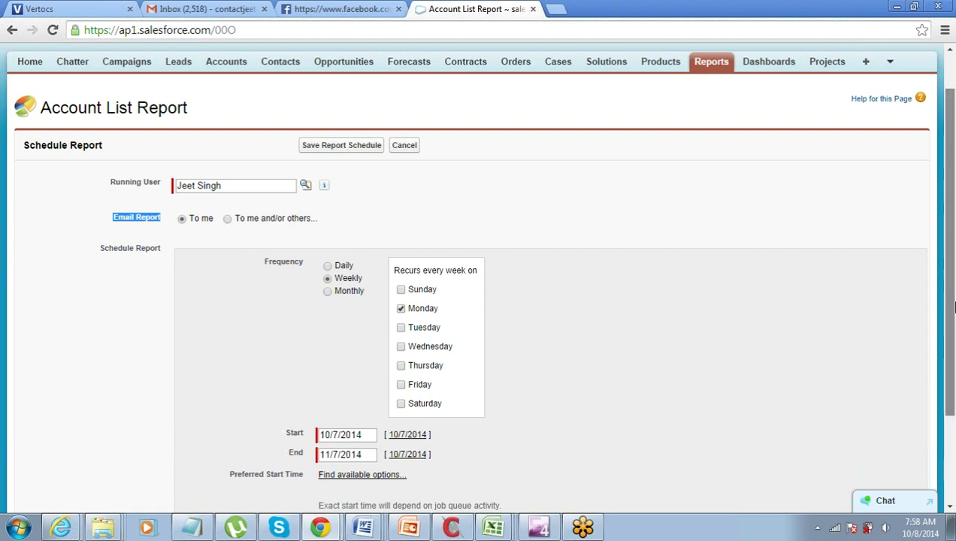
left_click_drag(954, 307, 953, 394)
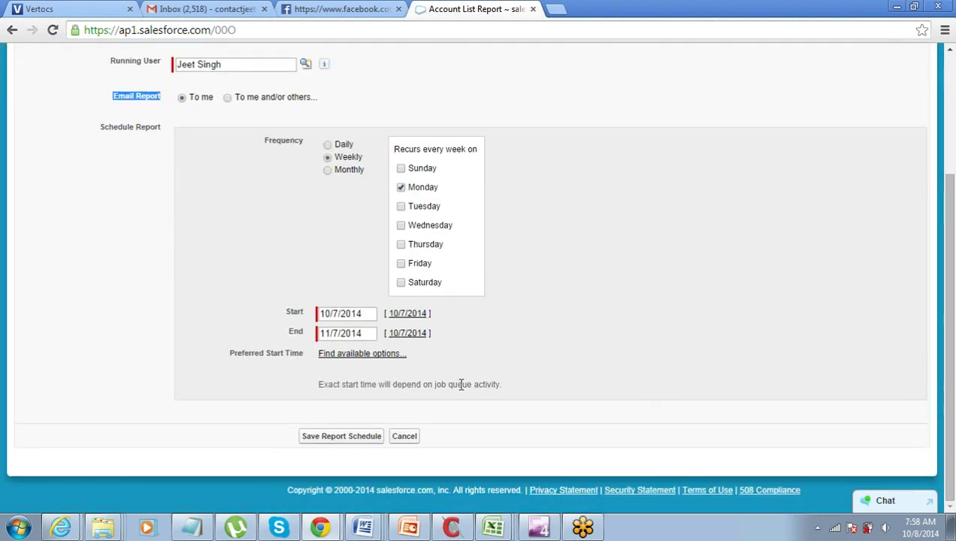
left_click(369, 331)
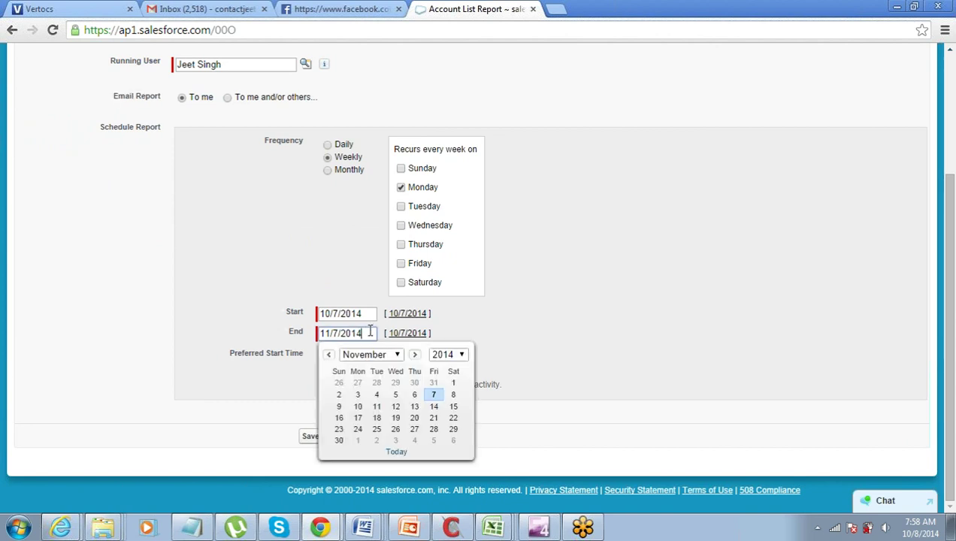
left_click(241, 353)
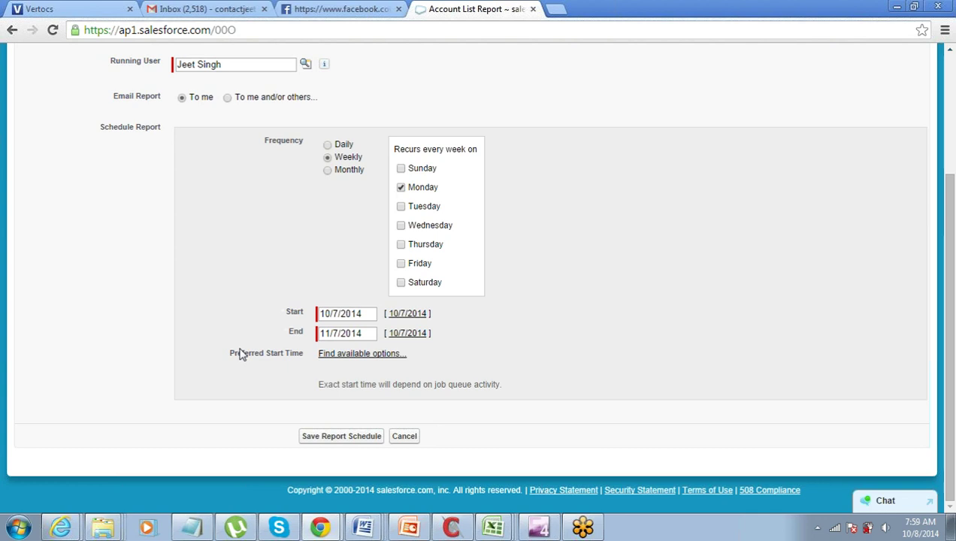
left_click(372, 336)
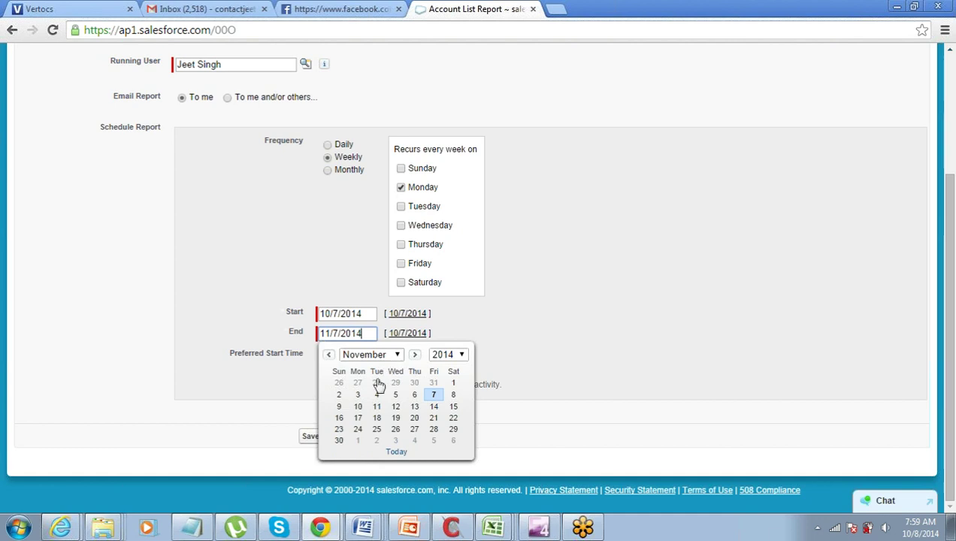
left_click(340, 441)
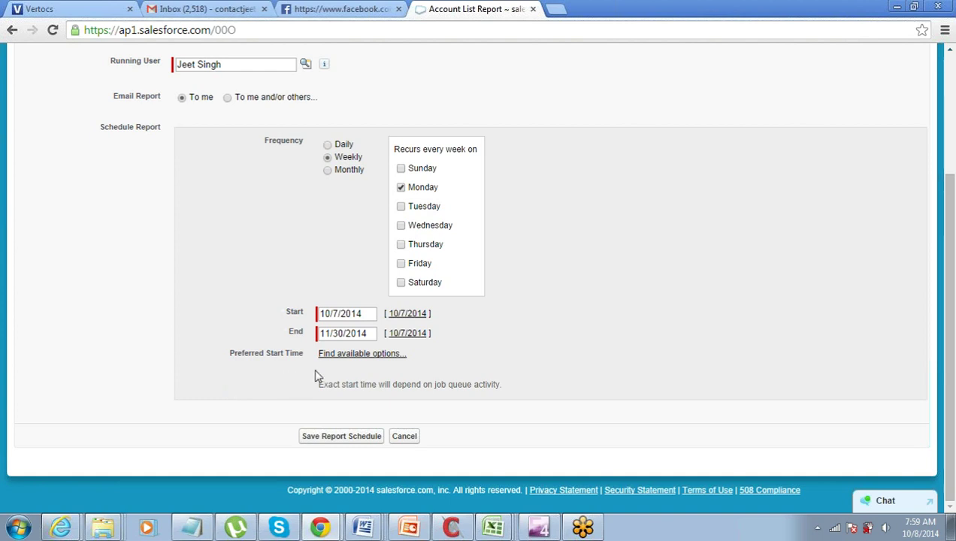
- Find the available preferred start times, keep 1:00 PM, and save the report schedule
left_click(335, 357)
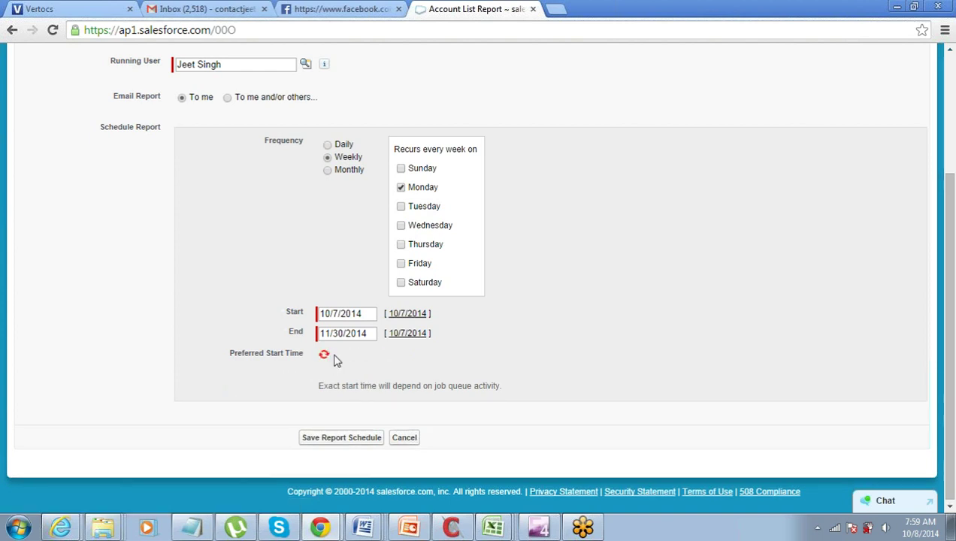
left_click(344, 356)
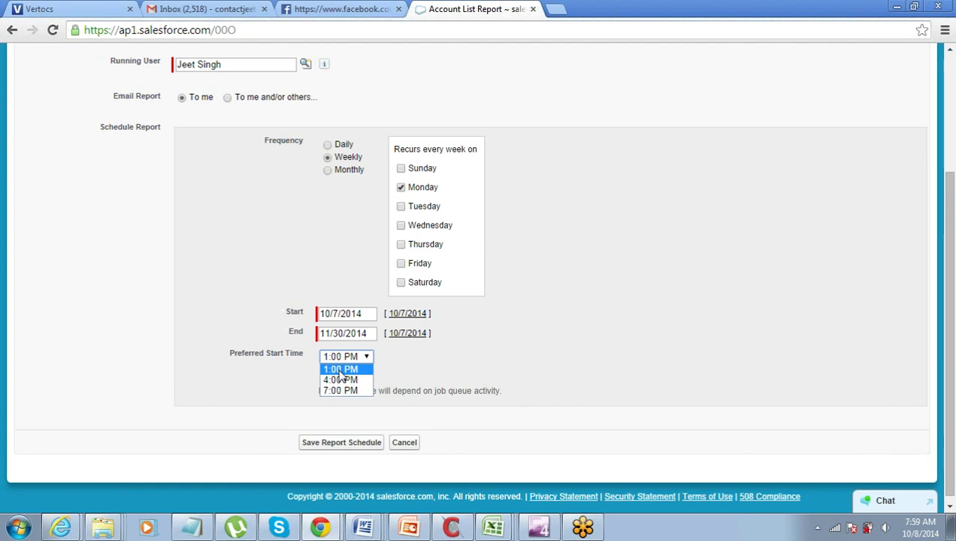
left_click(946, 57)
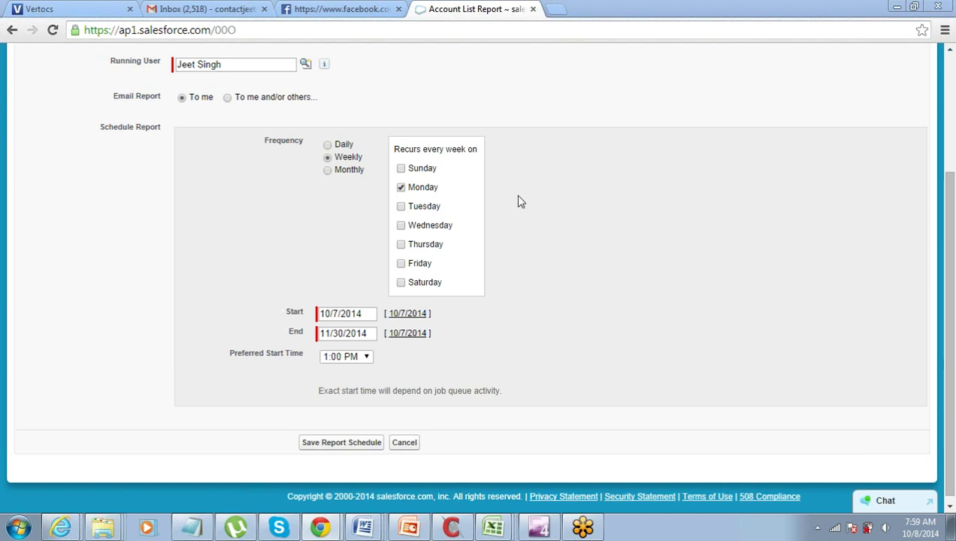
left_click(349, 443)
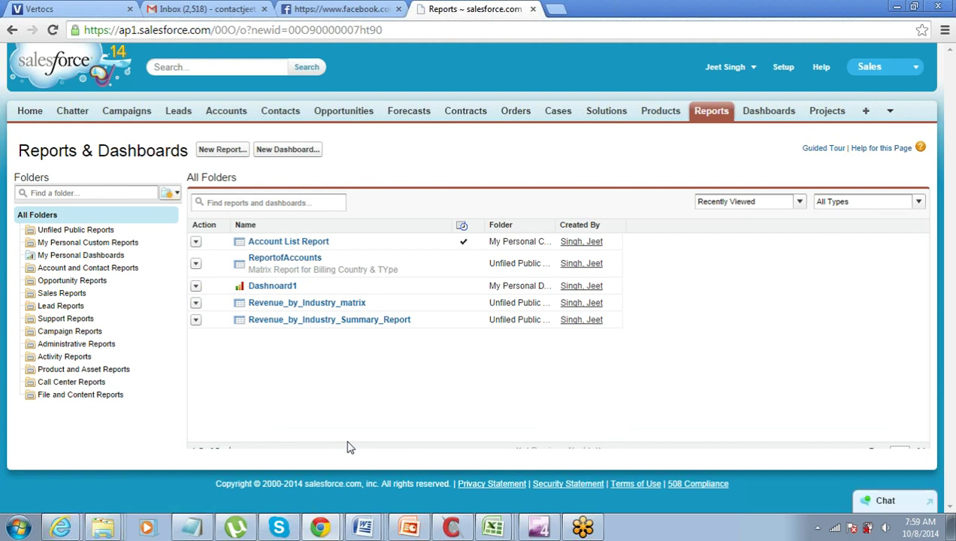
- Switch to the Notepad outline and highlight the "iv - Joined (later)" format line for review
left_click(200, 528)
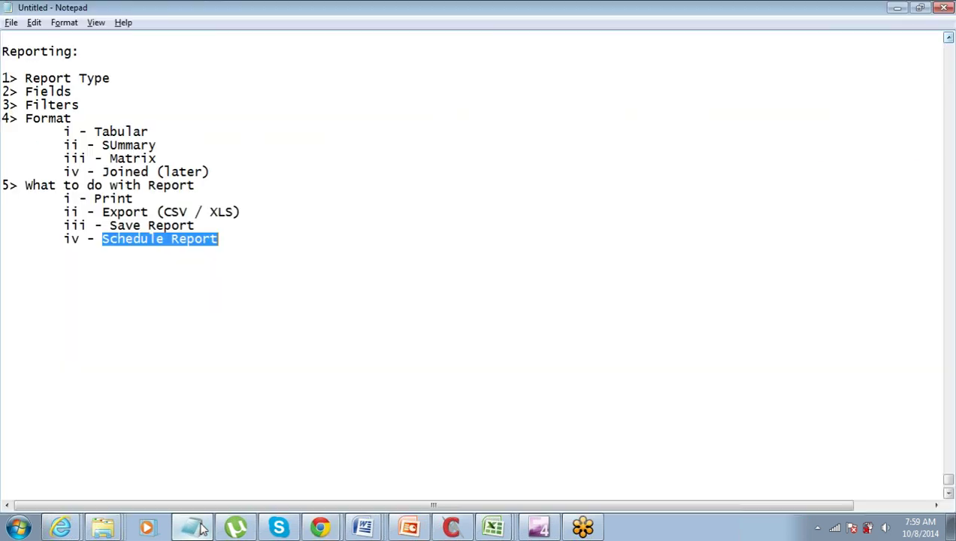
left_click_drag(225, 173, 65, 173)
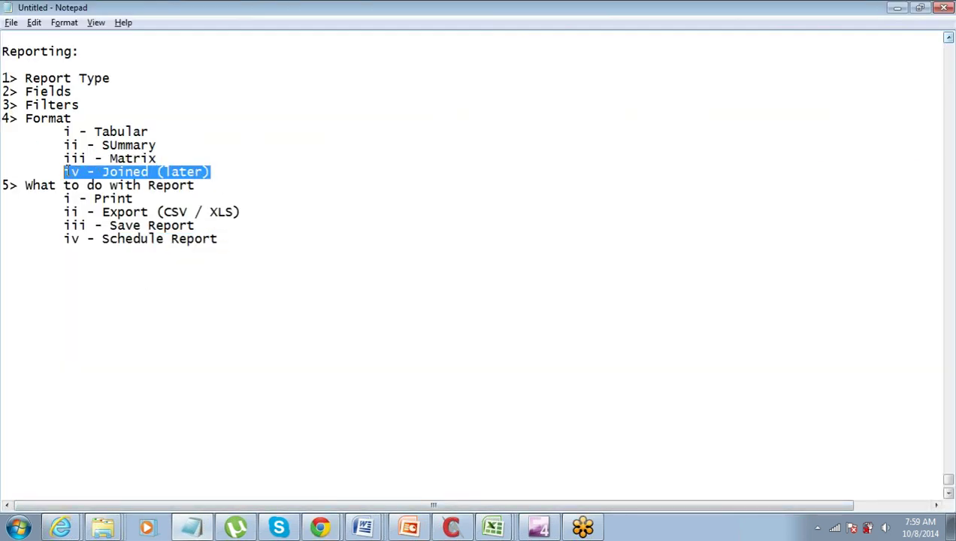
key("Right")
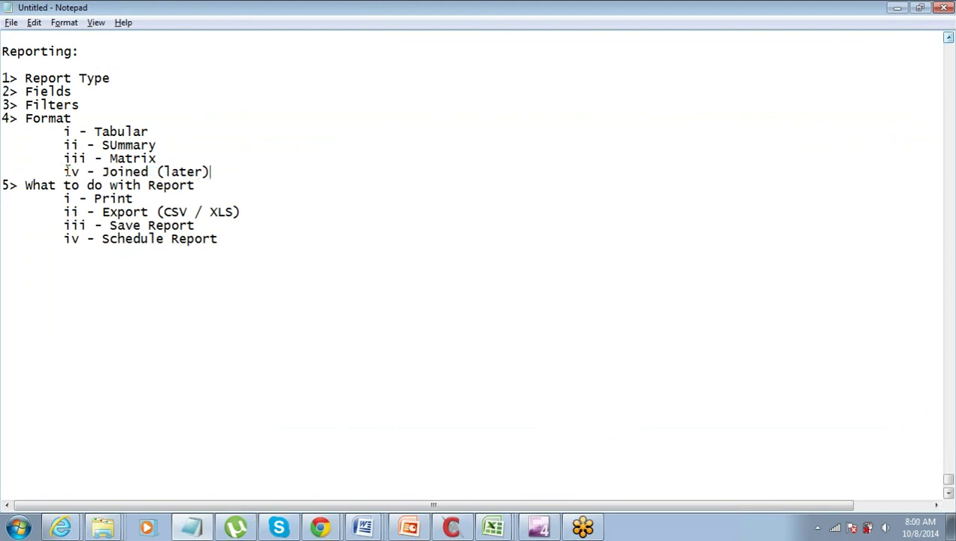
- Insert several blank lines above the "Reporting:" heading to separate it from the preceding notes
key("Up")
key("Up")
key("Up")
key("Up")
key("Up")
key("Up")
key("Up")
key("Up")
key("Up")
key("Return")
key("Return")
key("Return")
key("Return")
key("Return")
key("Return")
key("Return")
key("Up")
key("Up")
key("Up")
key("Up")
key("Up")
key("Up")
key("Up")
key("Down")
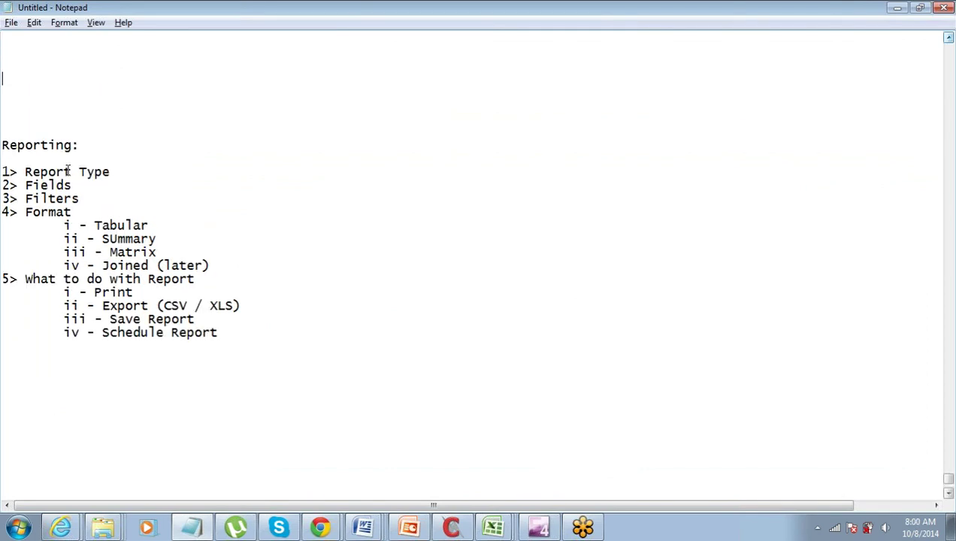
key("Down")
key("Down")
key("Down")
key("Down")
key("Down")
key("Down")
key("Down")
key("Down")
key("Down")
key("Down")
key("Down")
key("Down")
key("Down")
key("Down")
key("Down")
key("Down")
key("Down")
key("Down")
key("Down")
key("Down")
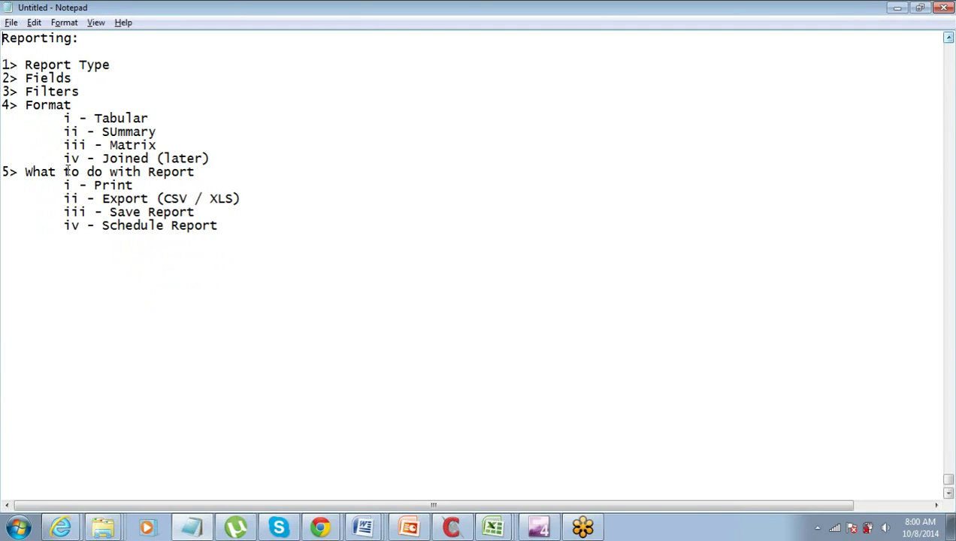
key("Return")
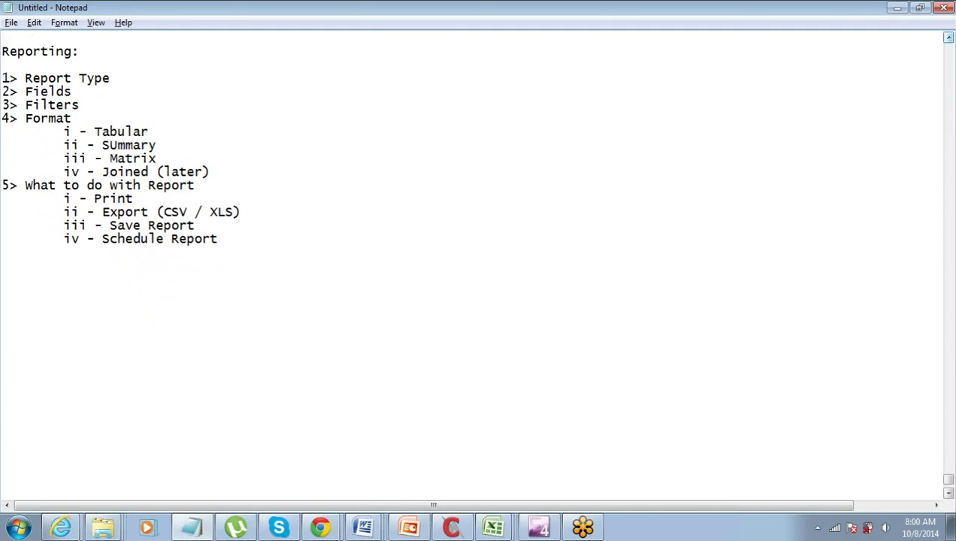